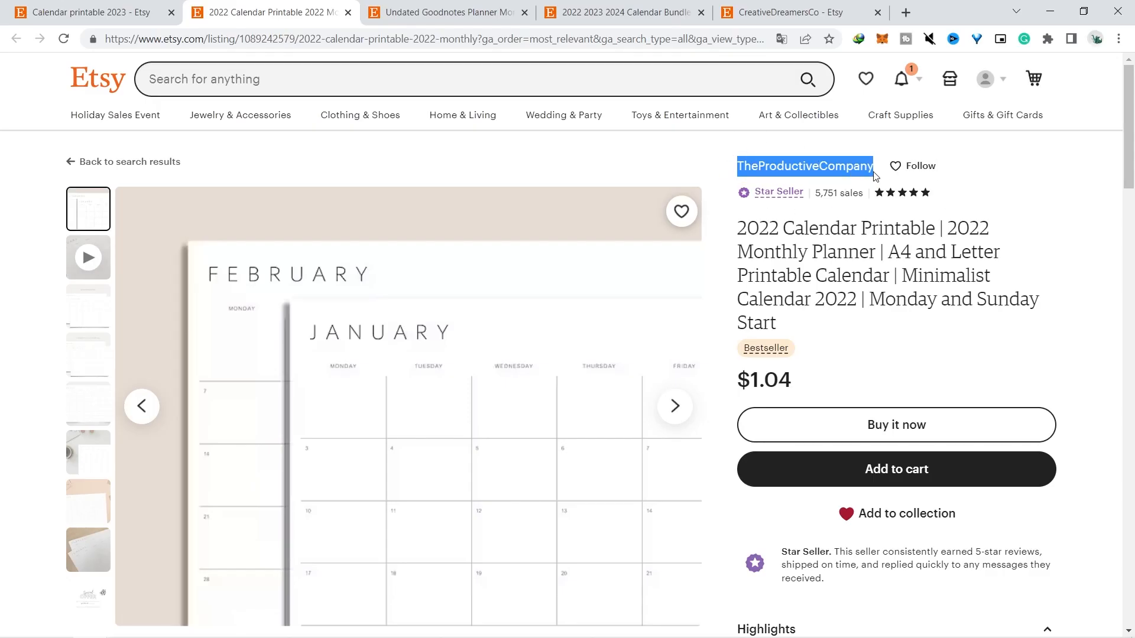
Browse the preview images of the 2022 Calendar Printable listing on Etsy and highlight the shop's sales count
{"action": "left_click", "coordinate": [983, 170]}
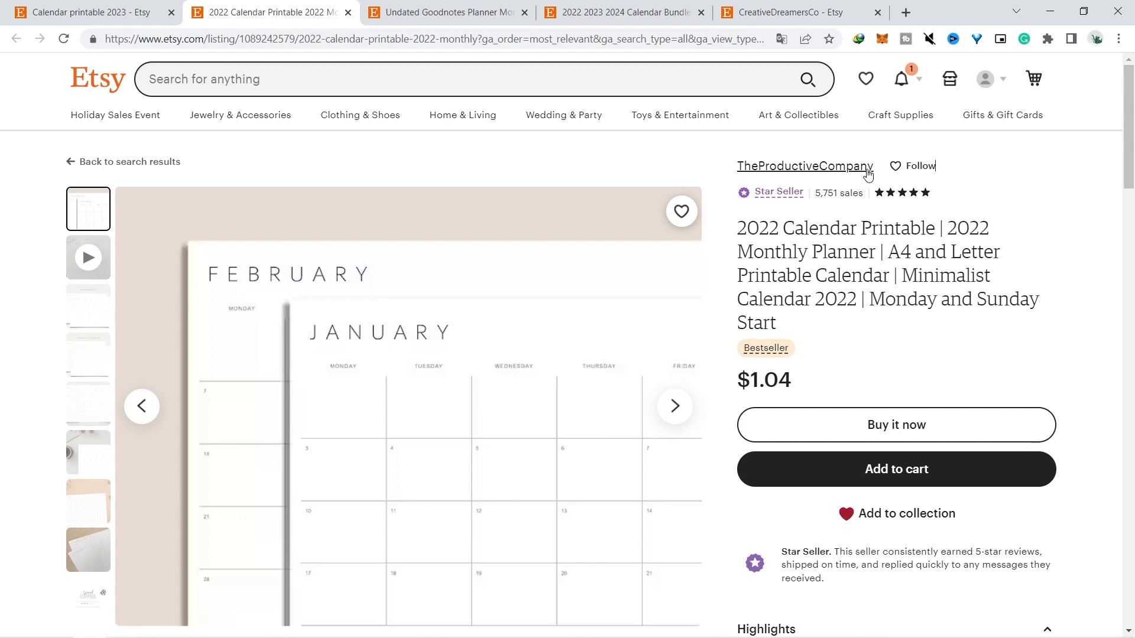
{"action": "scroll", "coordinate": [1132, 146], "scroll_direction": "down", "scroll_amount": 2}
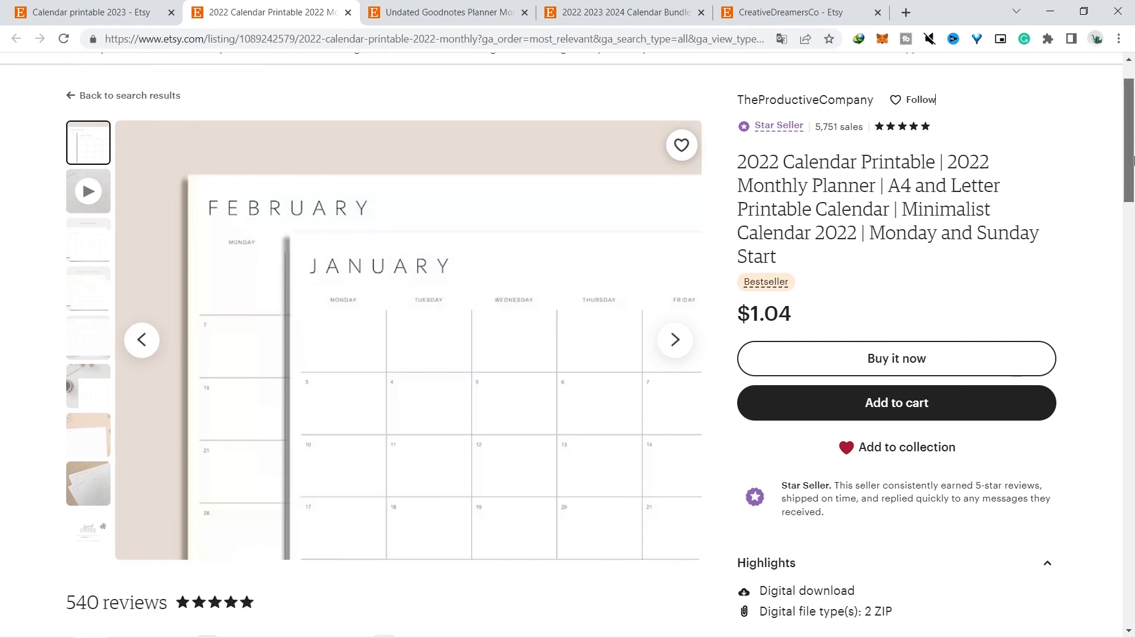
{"action": "left_click", "coordinate": [71, 238]}
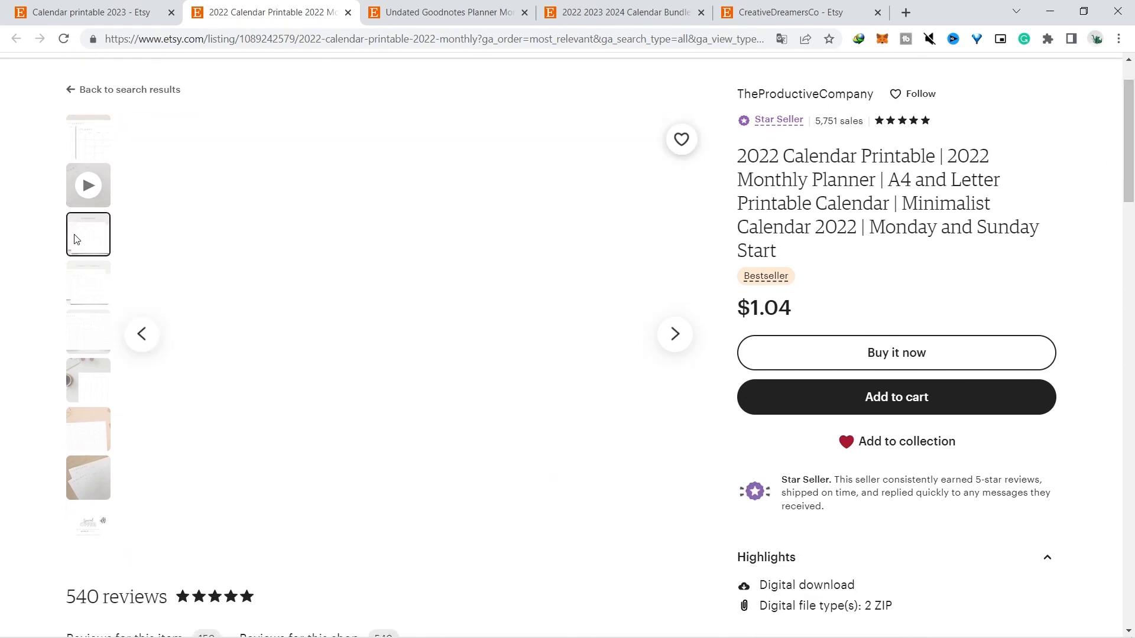
{"action": "left_click", "coordinate": [72, 294]}
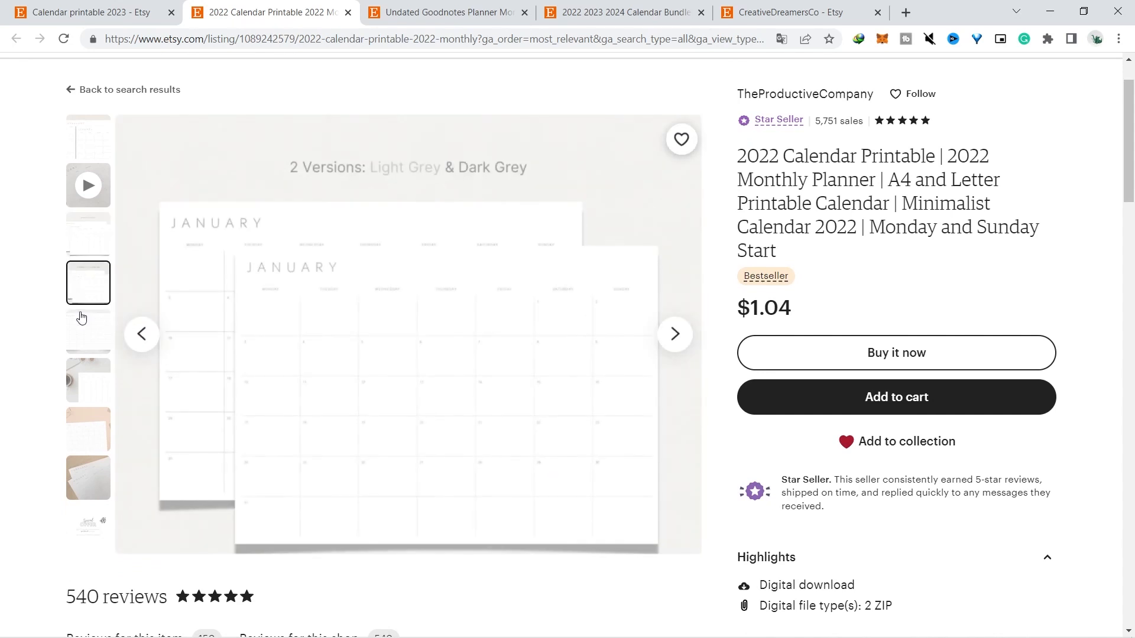
{"action": "left_click", "coordinate": [86, 344]}
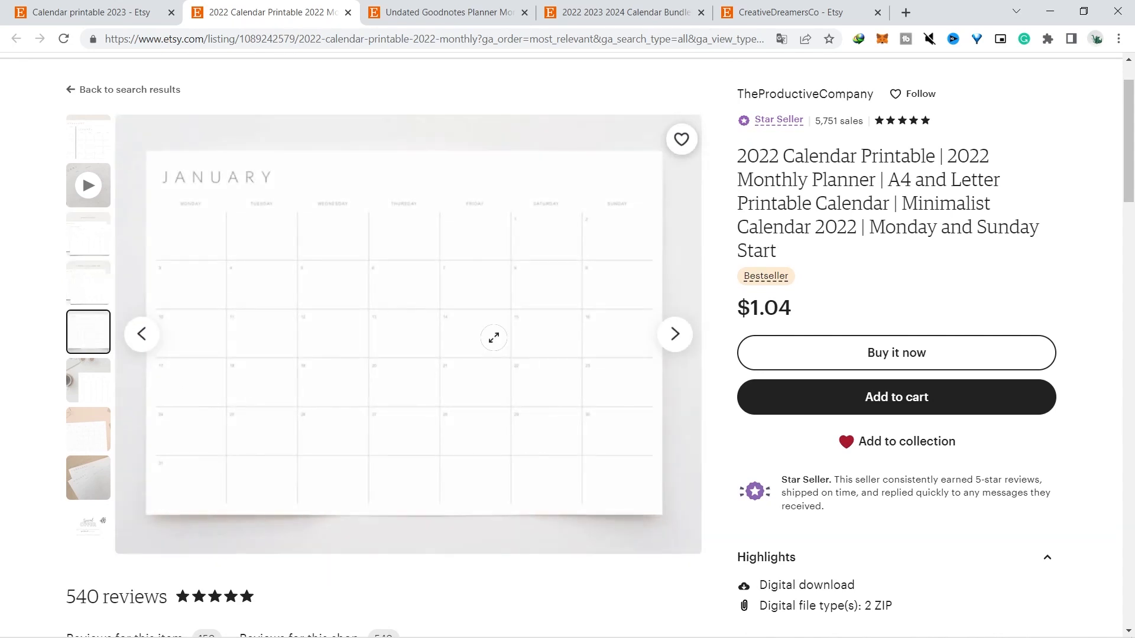
{"action": "left_click", "coordinate": [67, 397]}
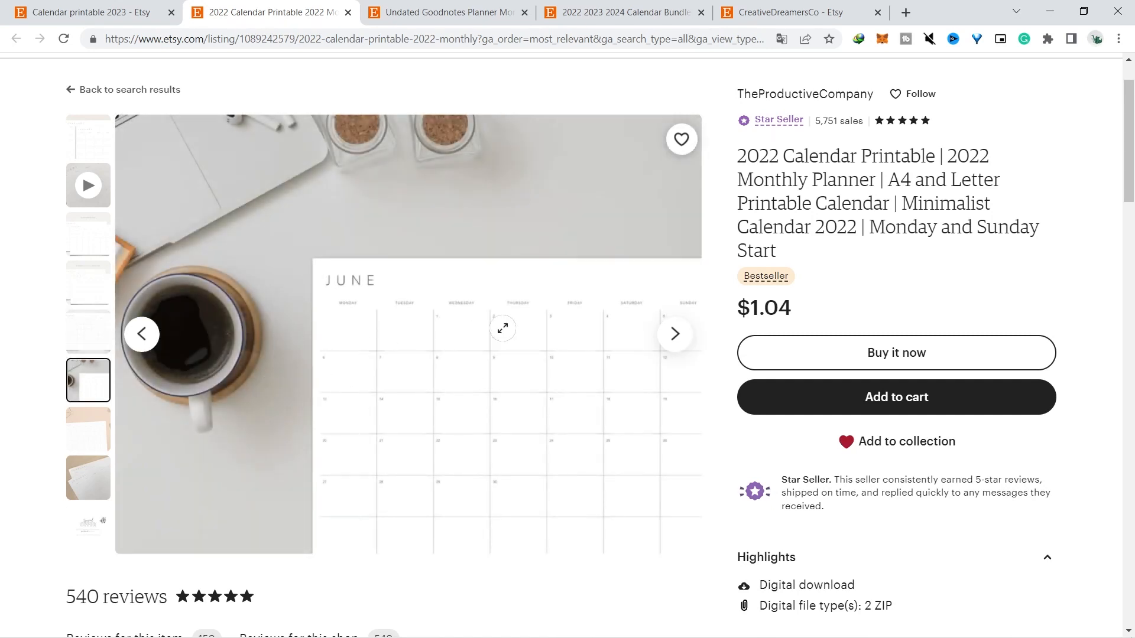
{"action": "left_click_drag", "start_coordinate": [818, 124], "coordinate": [849, 123]}
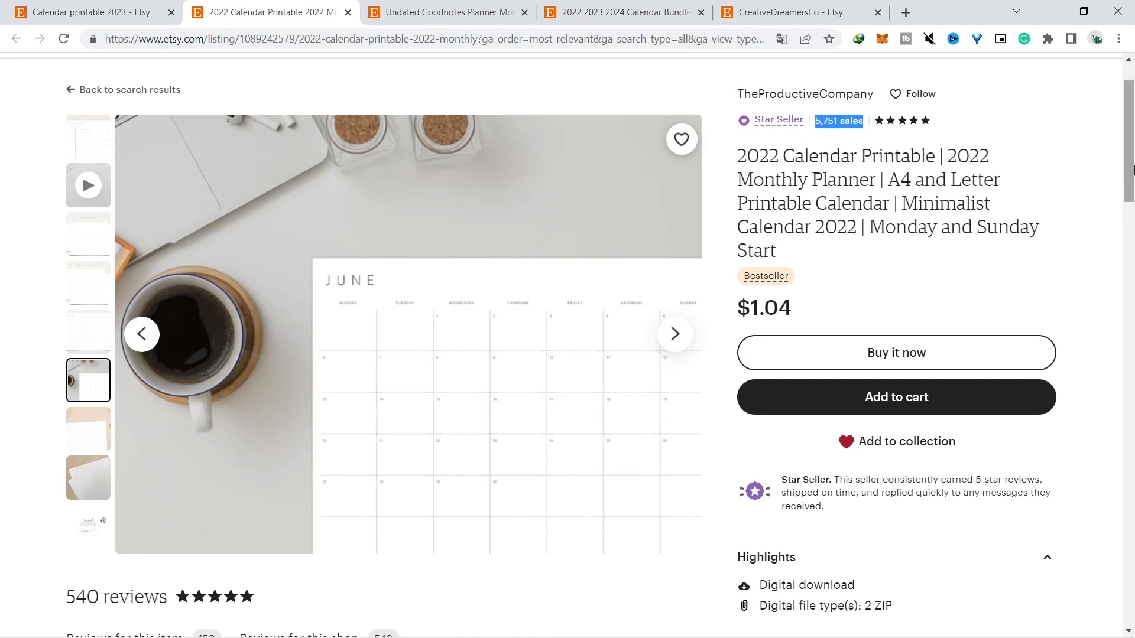
Sort the calendar listing's item reviews by most recent and check the latest review dates
{"action": "left_click_drag", "start_coordinate": [1131, 171], "coordinate": [1092, 265]}
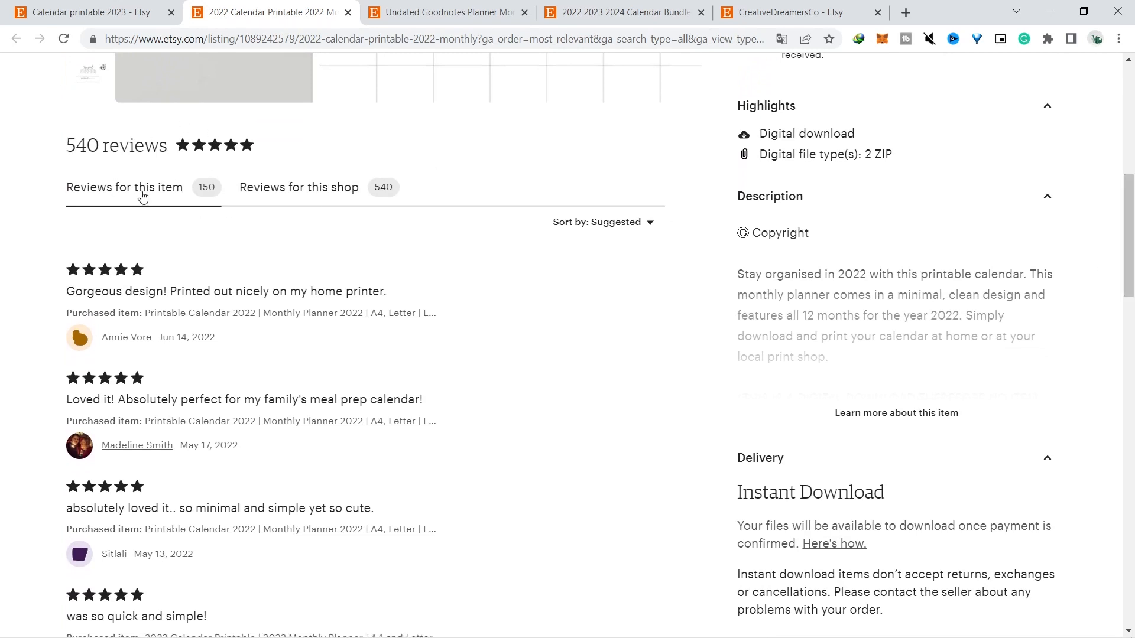
{"action": "left_click", "coordinate": [603, 222]}
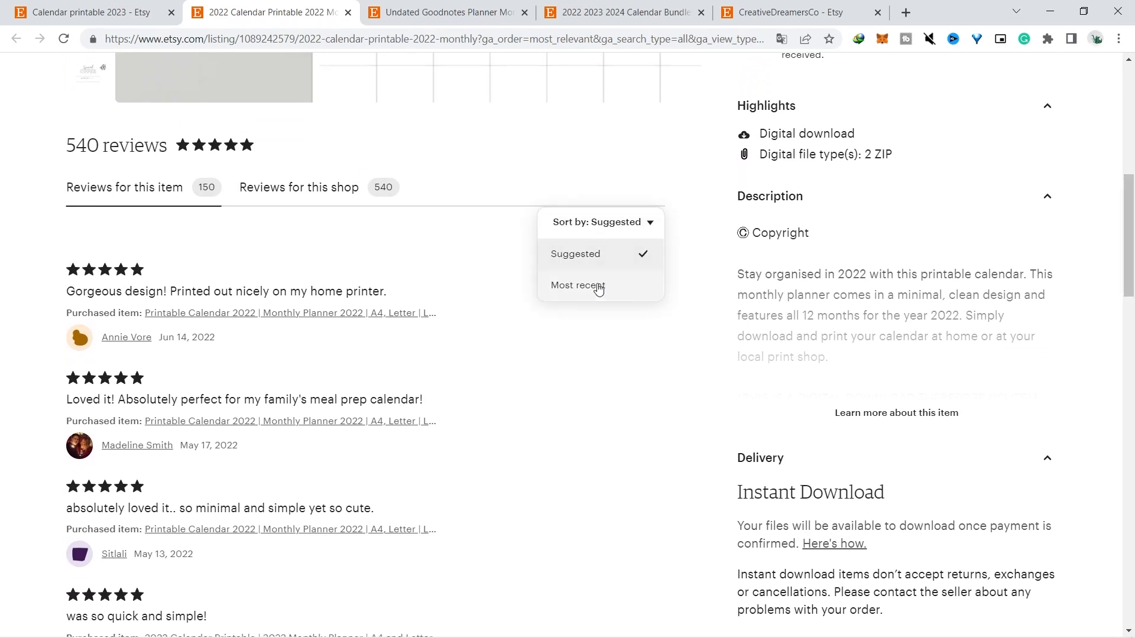
{"action": "left_click", "coordinate": [596, 285]}
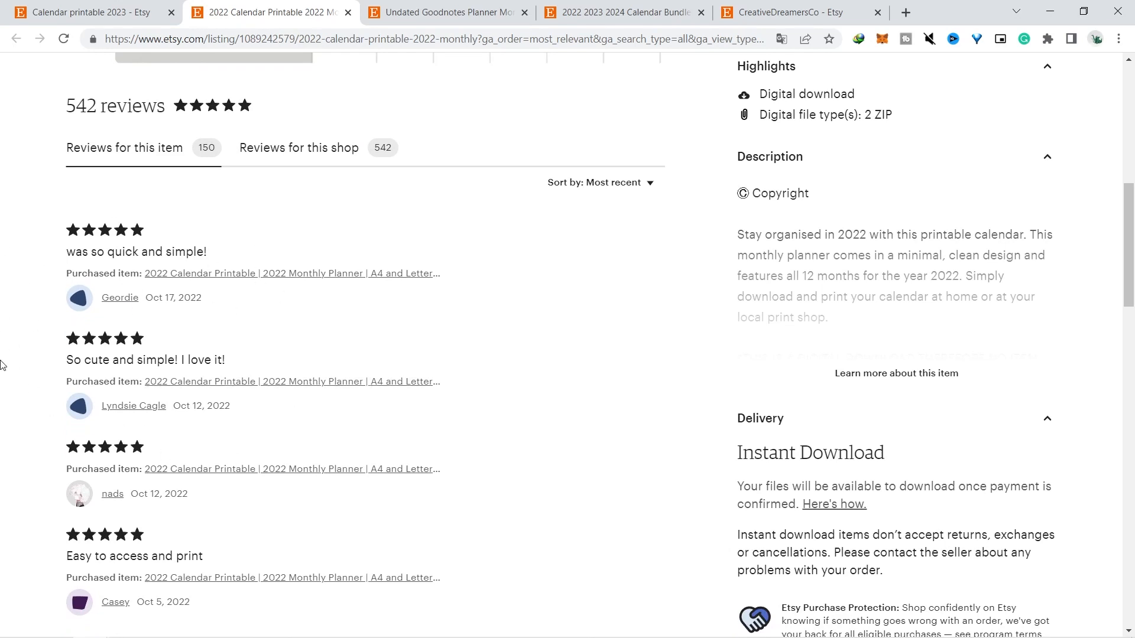
{"action": "scroll", "coordinate": [158, 145], "scroll_direction": "down", "scroll_amount": 1}
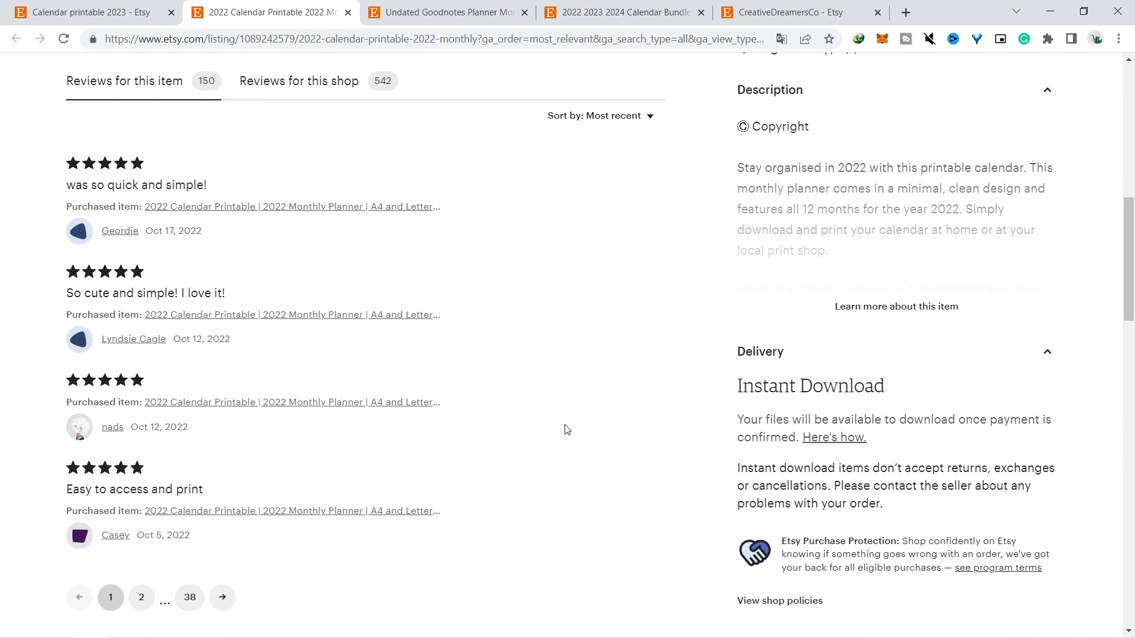
{"action": "left_click_drag", "start_coordinate": [1130, 277], "coordinate": [1132, 130]}
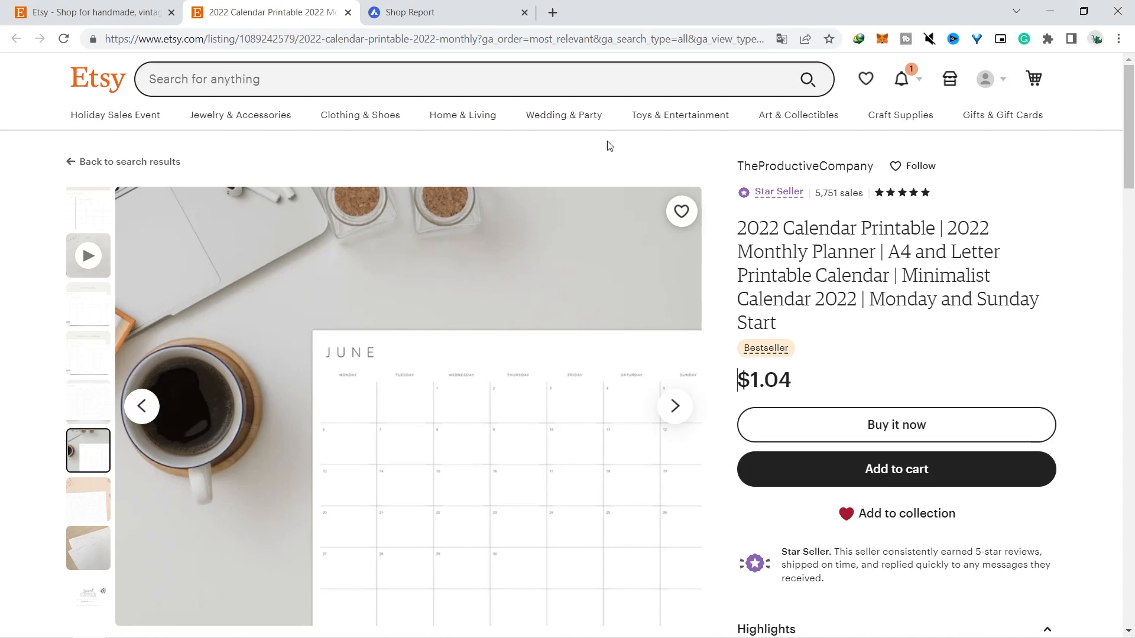
Switch to the Alura shop report for TheProductiveCompany and locate the Shop Analyzer among the product research tools
{"action": "left_click", "coordinate": [421, 12]}
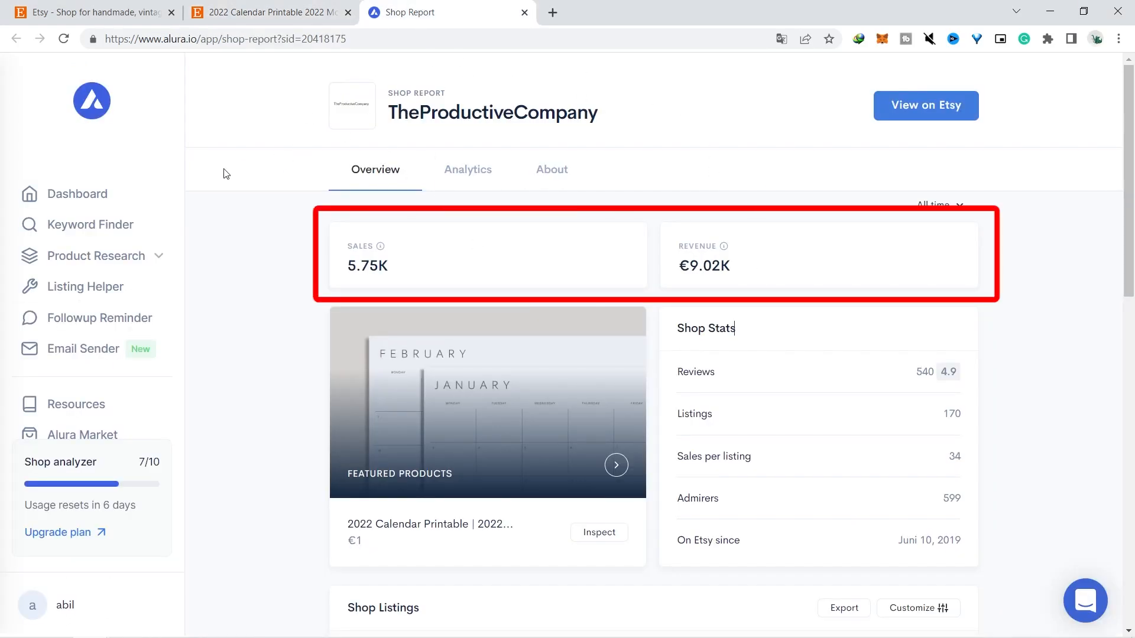
{"action": "left_click", "coordinate": [100, 255]}
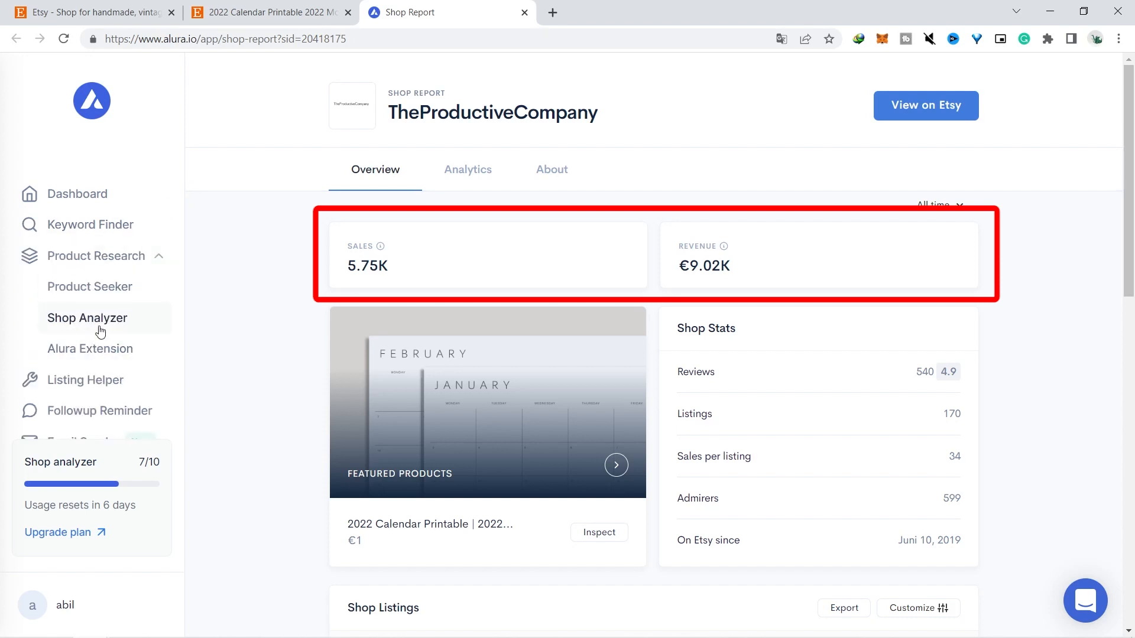
{"action": "left_click", "coordinate": [155, 256]}
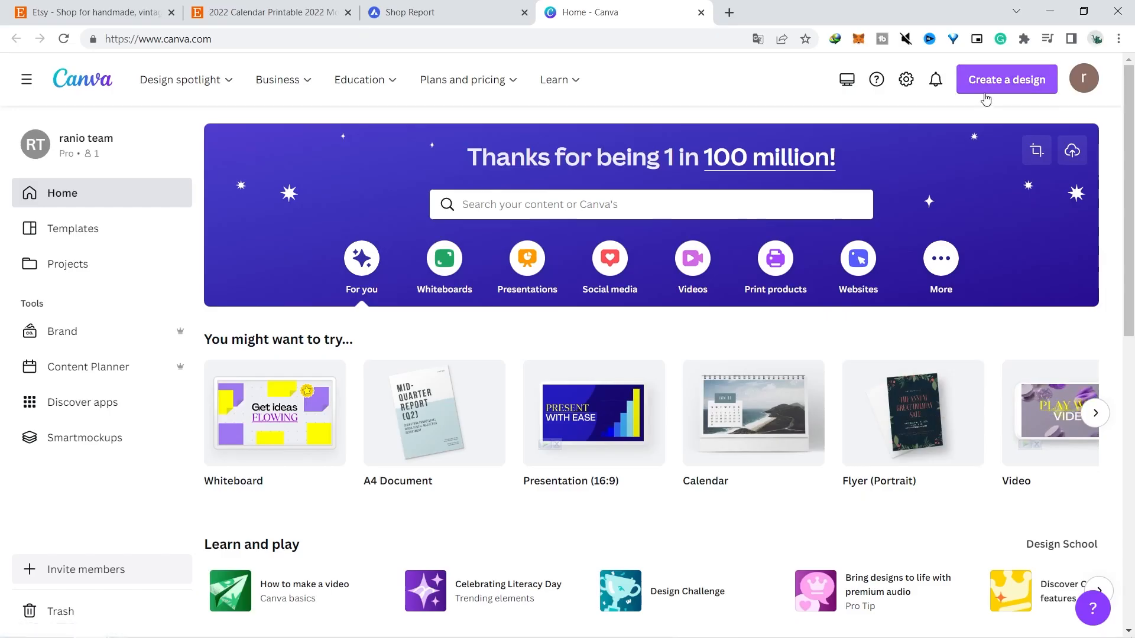
In Canva, create a 1920 × 1080 px Calendar design and apply the recently used May 2022 template
{"action": "left_click", "coordinate": [1005, 80]}
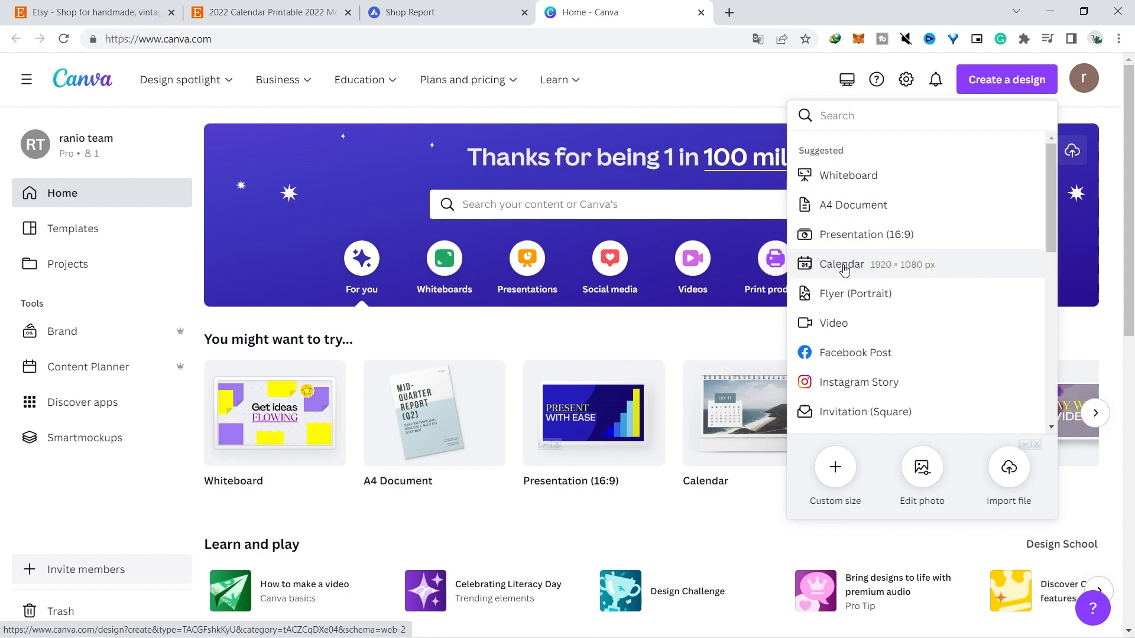
{"action": "left_click", "coordinate": [839, 266]}
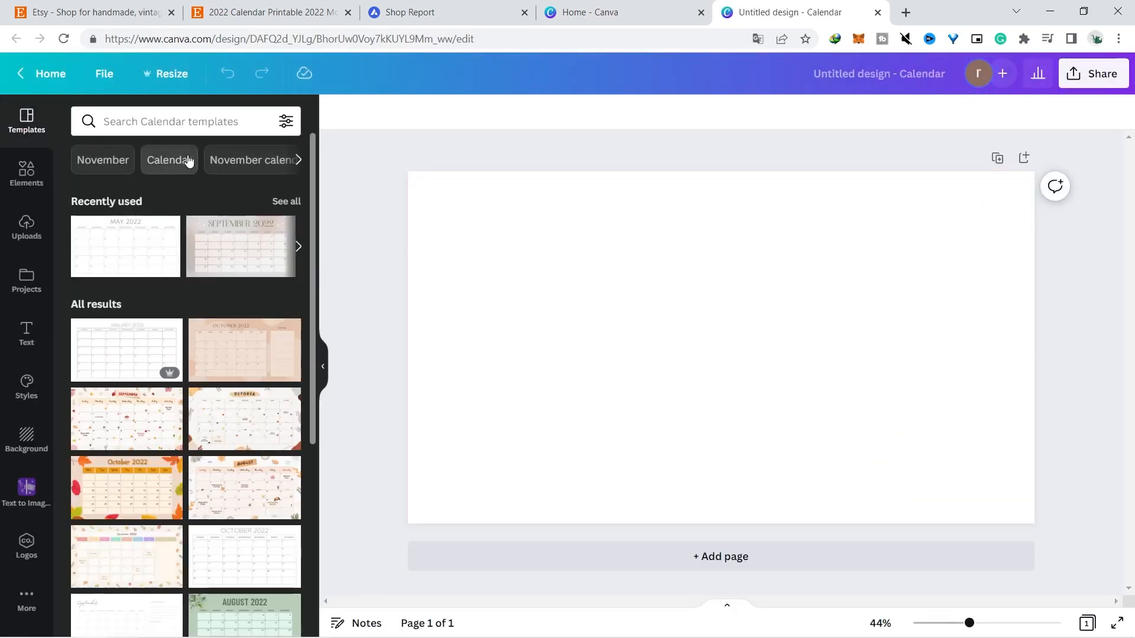
{"action": "left_click", "coordinate": [125, 239]}
{"action": "left_click", "coordinate": [945, 243]}
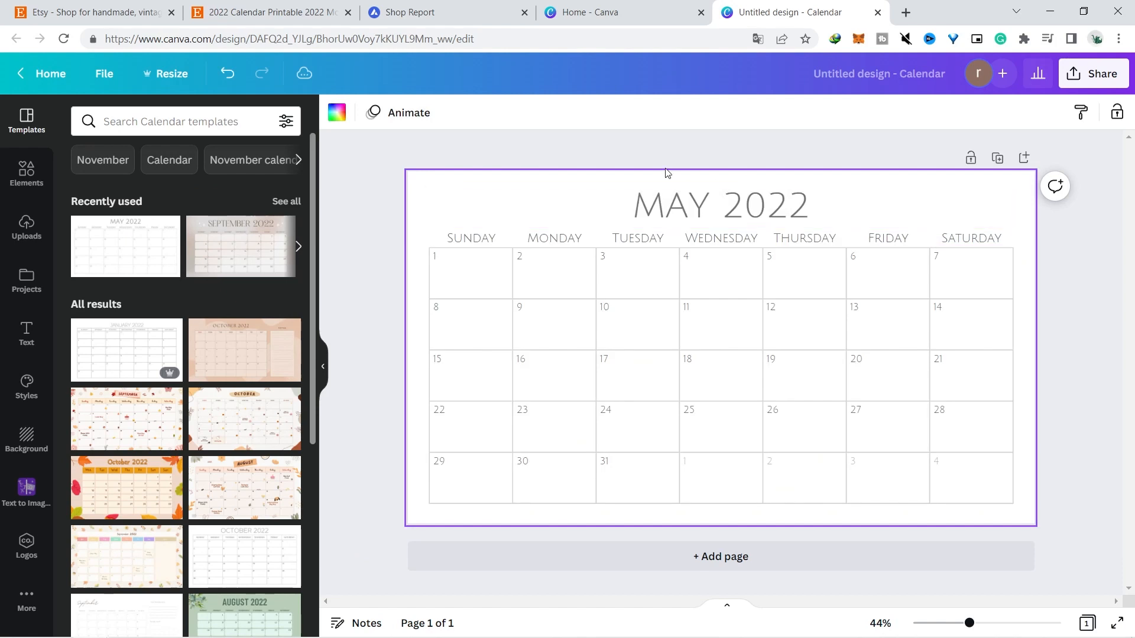
Select all cells of the calendar table and set its outer border colour to white
{"action": "left_click", "coordinate": [439, 279]}
{"action": "key", "text": "ctrl+a"}
{"action": "left_click", "coordinate": [363, 112]}
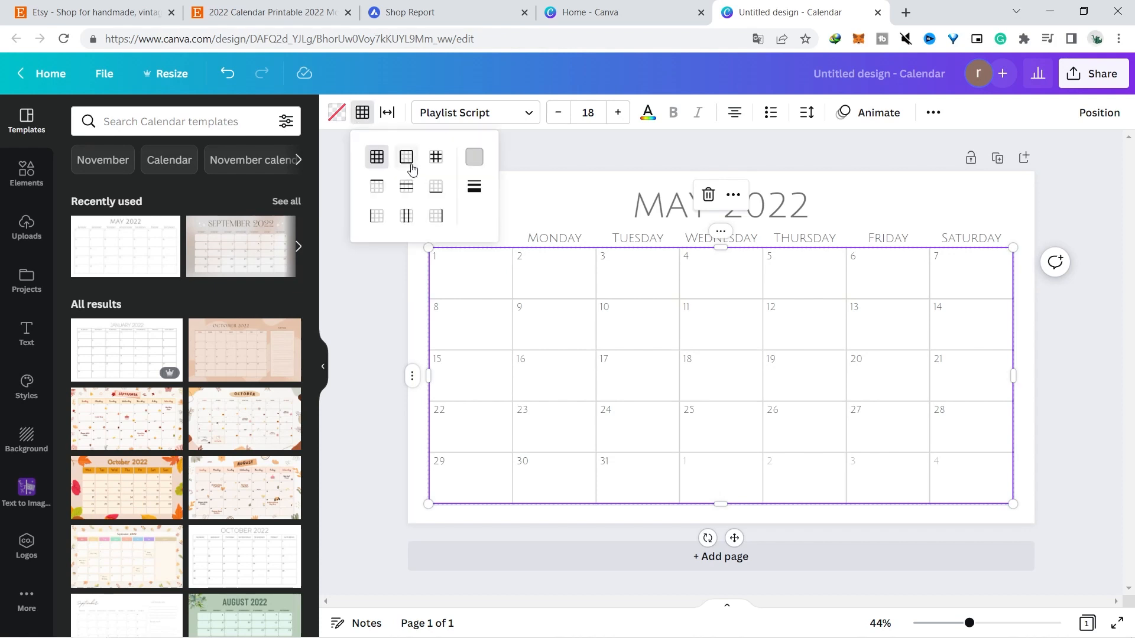
{"action": "left_click", "coordinate": [475, 157]}
{"action": "left_click", "coordinate": [685, 205]}
{"action": "left_click", "coordinate": [396, 292]}
{"action": "left_click", "coordinate": [396, 292]}
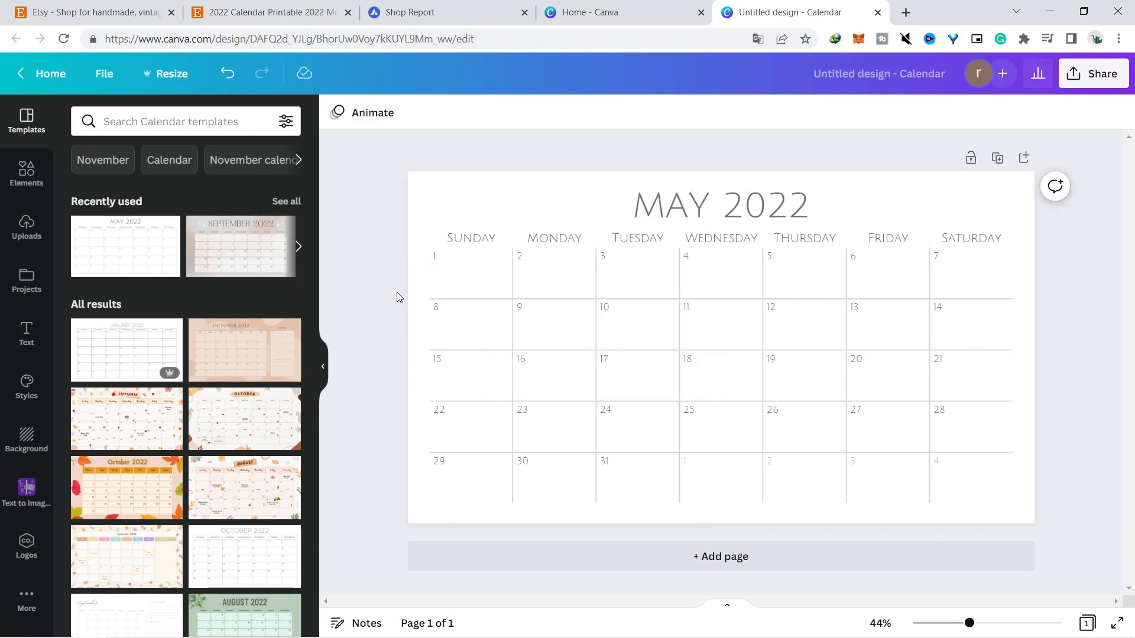
Move the calendar title toward the page's left side and delete the year 2022 so it reads MAY
{"action": "left_click", "coordinate": [754, 192]}
{"action": "left_click_drag", "start_coordinate": [754, 193], "coordinate": [574, 208]}
{"action": "double_click", "coordinate": [573, 209]}
{"action": "left_click", "coordinate": [573, 209]}
{"action": "double_click", "coordinate": [573, 209]}
{"action": "key", "text": "BackSpace"}
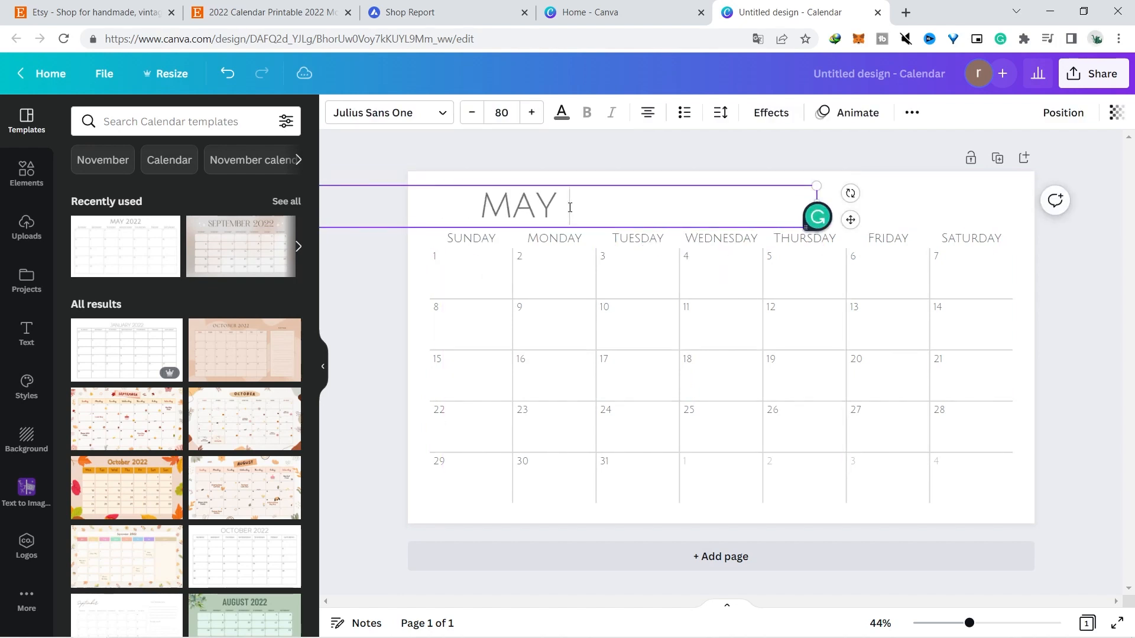
{"action": "left_click", "coordinate": [605, 178]}
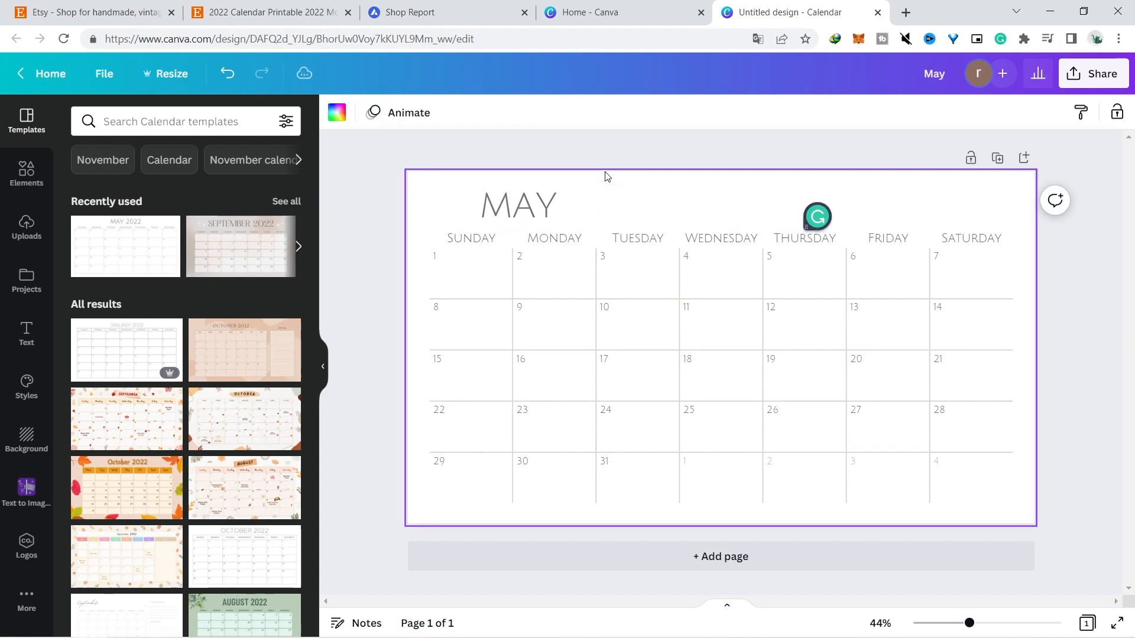
Align the MAY title with the table's left edge and widen its letter spacing
{"action": "left_click", "coordinate": [542, 204]}
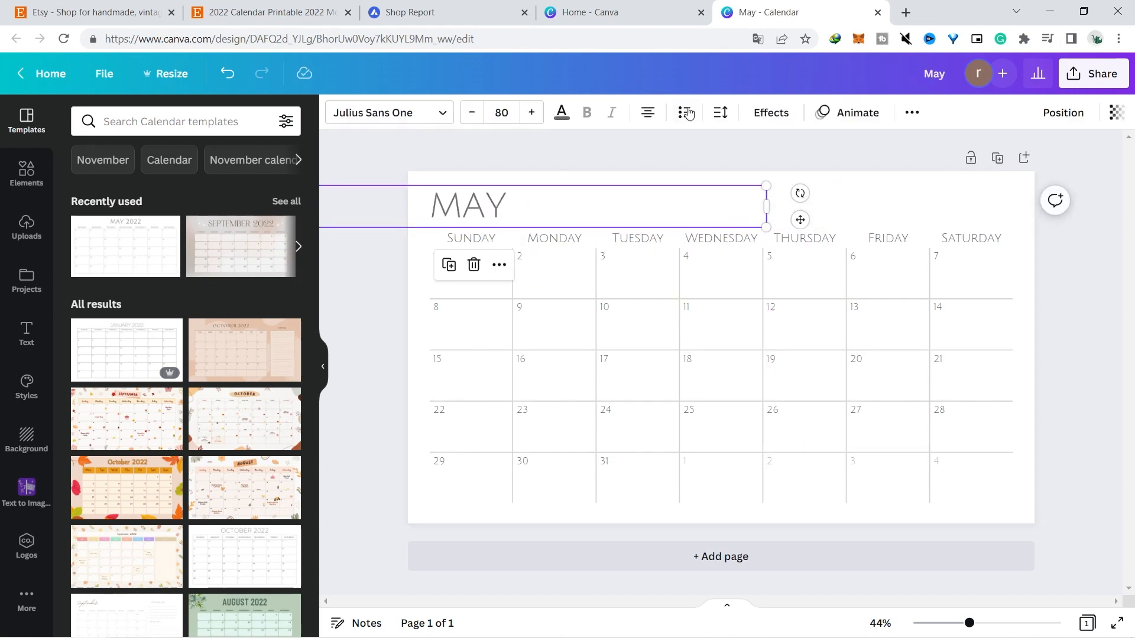
{"action": "left_click", "coordinate": [718, 112]}
{"action": "left_click_drag", "start_coordinate": [766, 178], "coordinate": [807, 177]}
{"action": "left_click", "coordinate": [550, 164]}
{"action": "left_click_drag", "start_coordinate": [515, 202], "coordinate": [529, 202]}
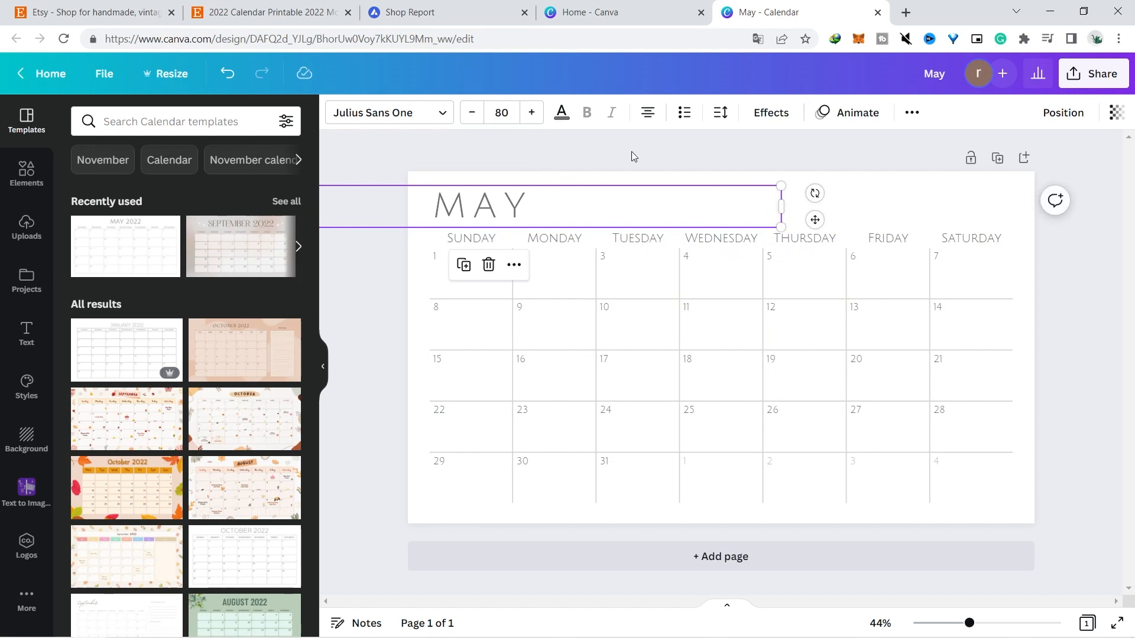
{"action": "left_click", "coordinate": [631, 153]}
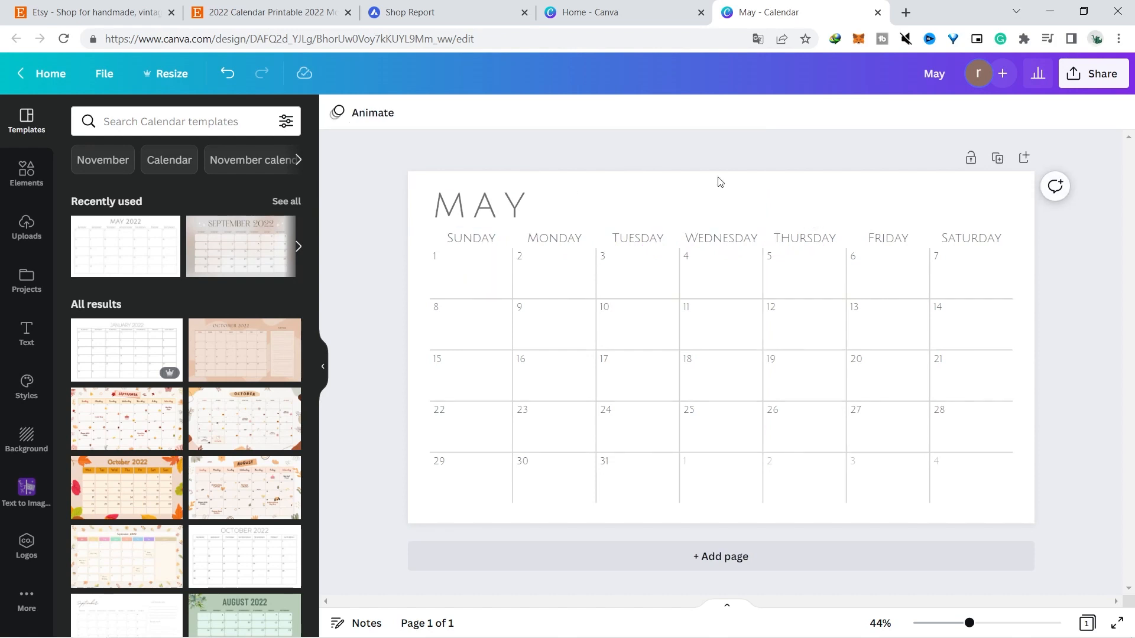
Reduce the font size of all seven weekday headings, Sunday through Saturday, by five points
{"action": "left_click", "coordinate": [468, 242]}
{"action": "left_click", "coordinate": [530, 240], "text": "shift"}
{"action": "left_click", "coordinate": [655, 239], "text": "shift"}
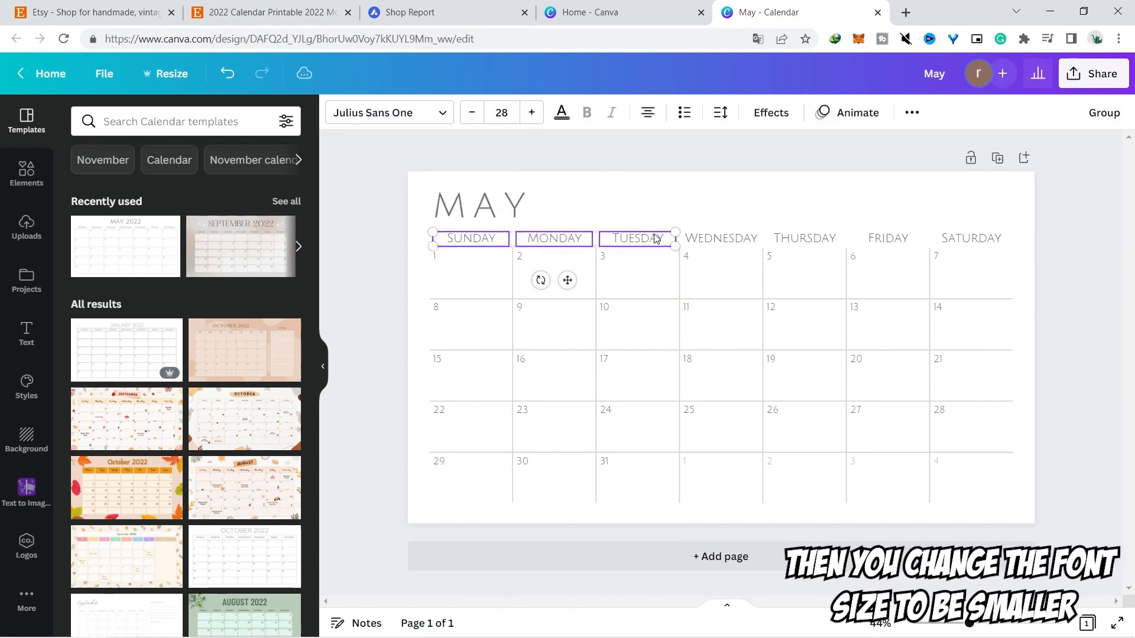
{"action": "left_click", "coordinate": [754, 242], "text": "shift"}
{"action": "left_click", "coordinate": [797, 242], "text": "shift"}
{"action": "left_click", "coordinate": [886, 243], "text": "shift"}
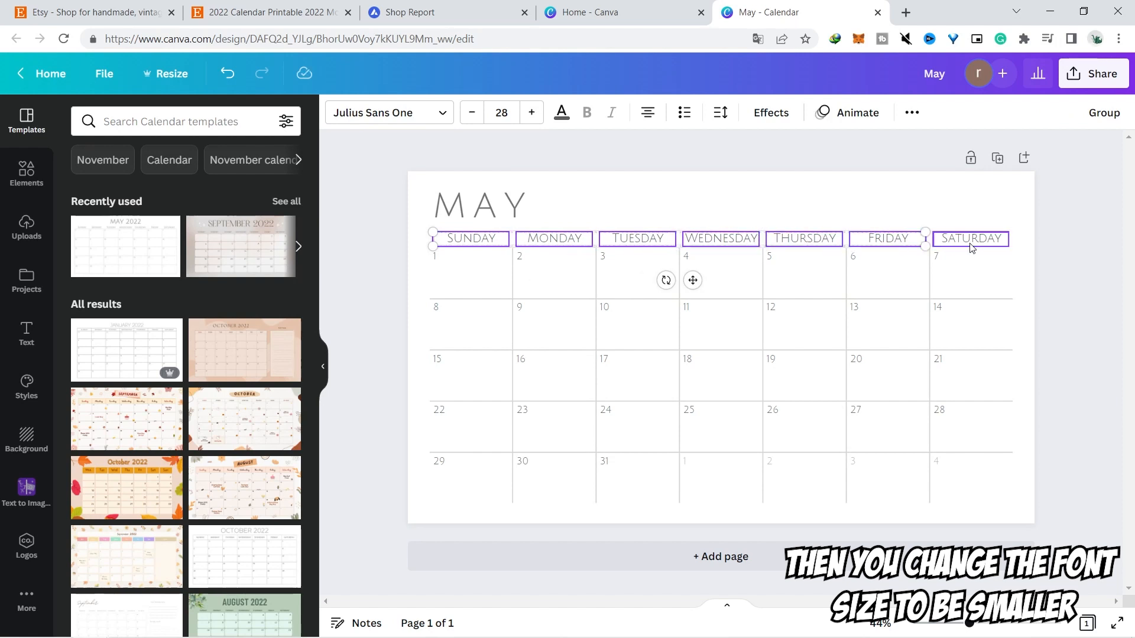
{"action": "left_click", "coordinate": [969, 244], "text": "shift"}
{"action": "left_click", "coordinate": [472, 113]}
{"action": "left_click", "coordinate": [471, 113]}
{"action": "left_click", "coordinate": [472, 112]}
{"action": "left_click", "coordinate": [472, 113]}
{"action": "left_click", "coordinate": [472, 112]}
{"action": "left_click", "coordinate": [420, 151]}
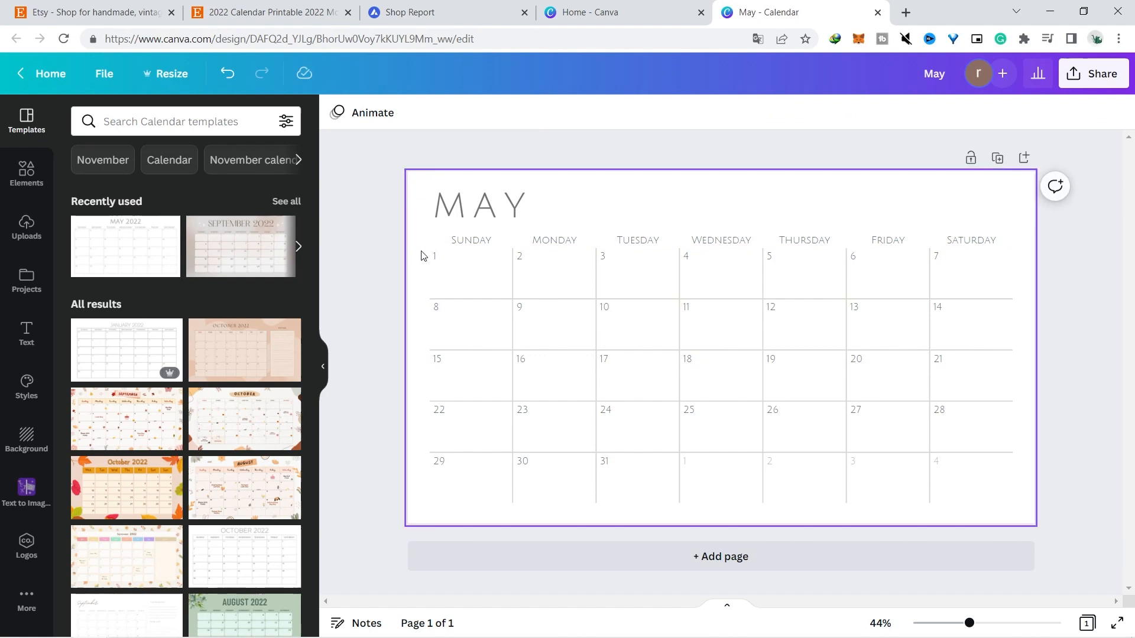
Select all cells of the calendar table and set all its border lines to black
{"action": "left_click", "coordinate": [437, 273]}
{"action": "key", "text": "ctrl+a"}
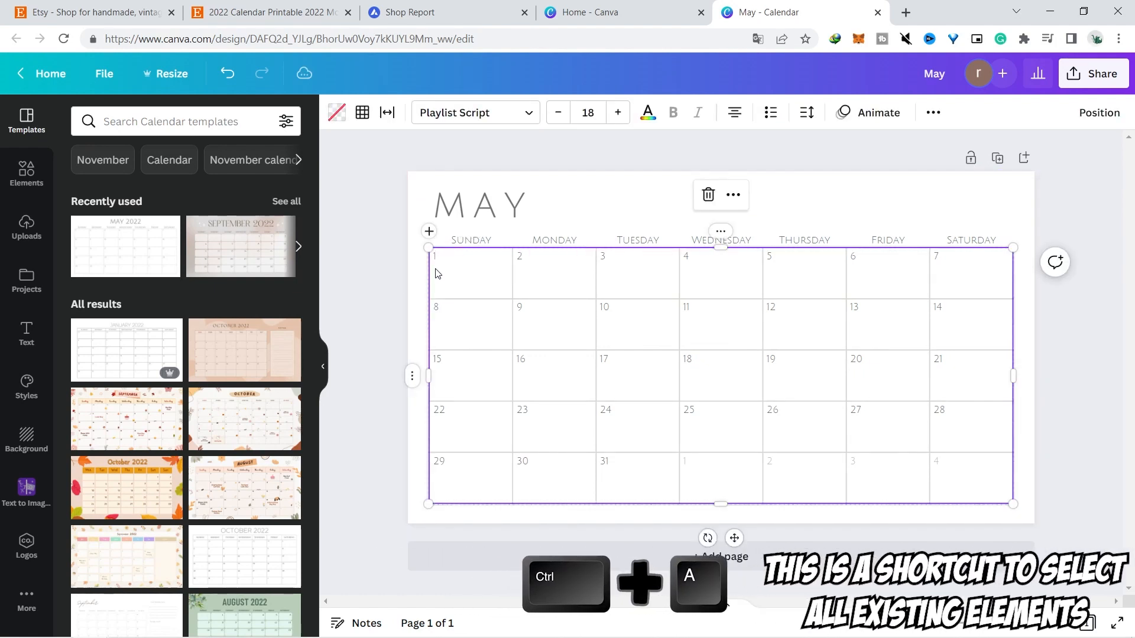
{"action": "left_click", "coordinate": [362, 114]}
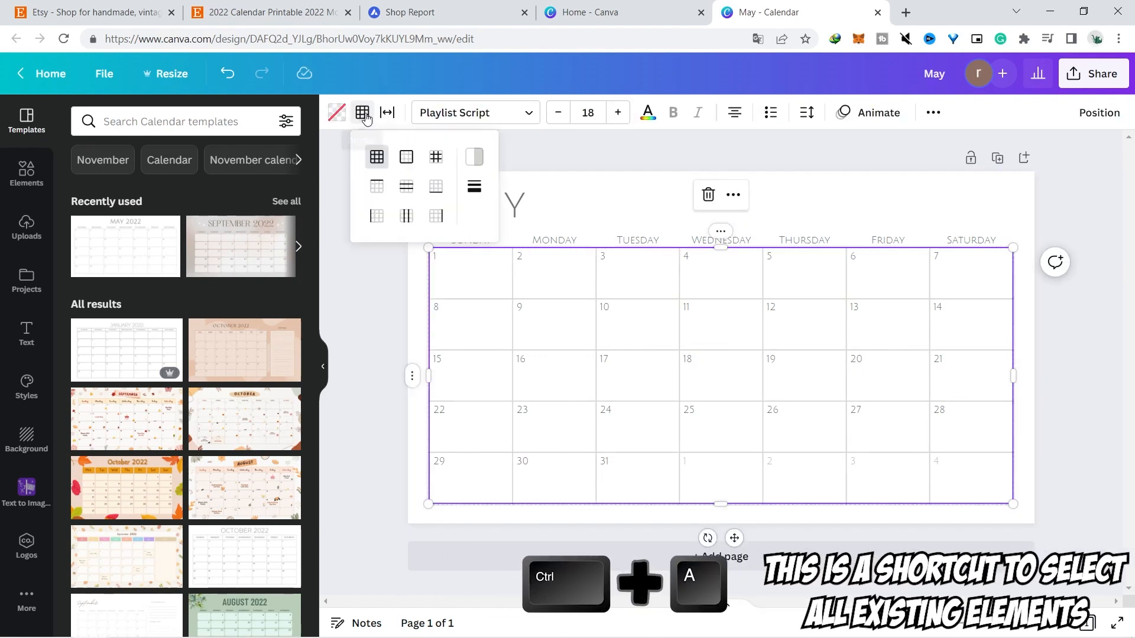
{"action": "left_click", "coordinate": [474, 157]}
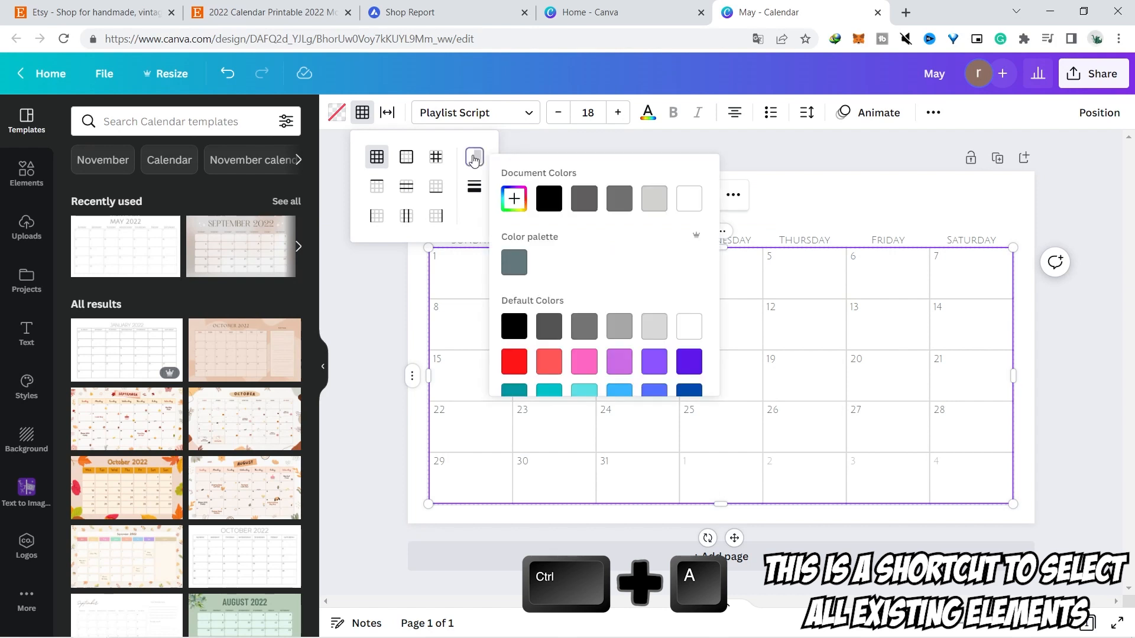
{"action": "left_click", "coordinate": [553, 203]}
{"action": "left_click", "coordinate": [385, 304]}
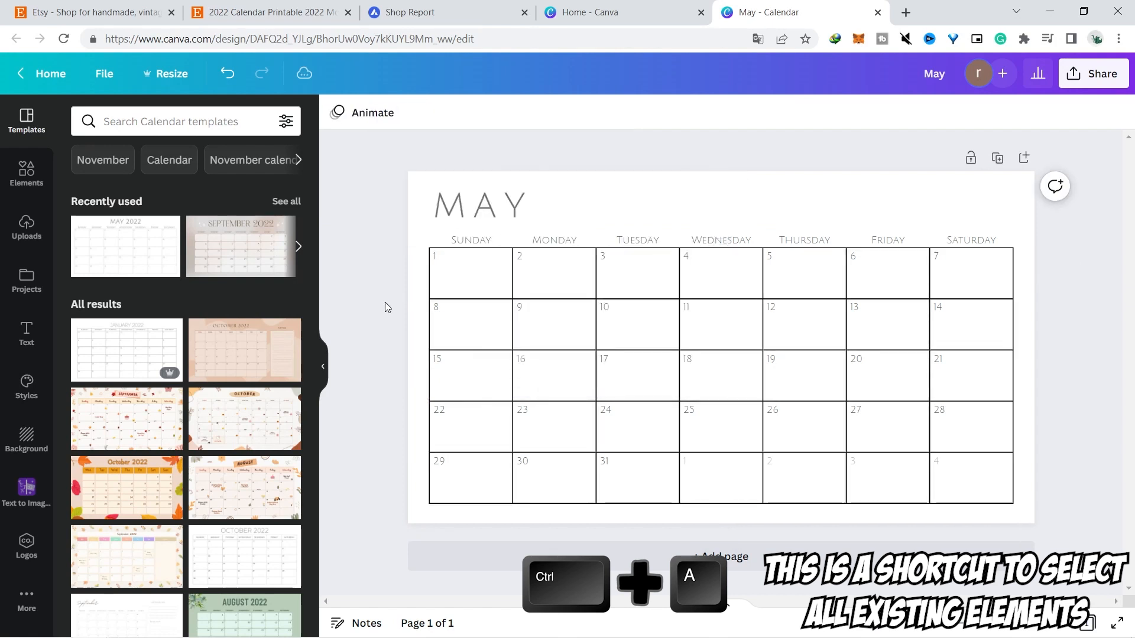
Recolour only the outer border of the whole calendar table white, leaving the inner grid lines black
{"action": "left_click", "coordinate": [436, 272]}
{"action": "key", "text": "ctrl+a"}
{"action": "left_click", "coordinate": [365, 115]}
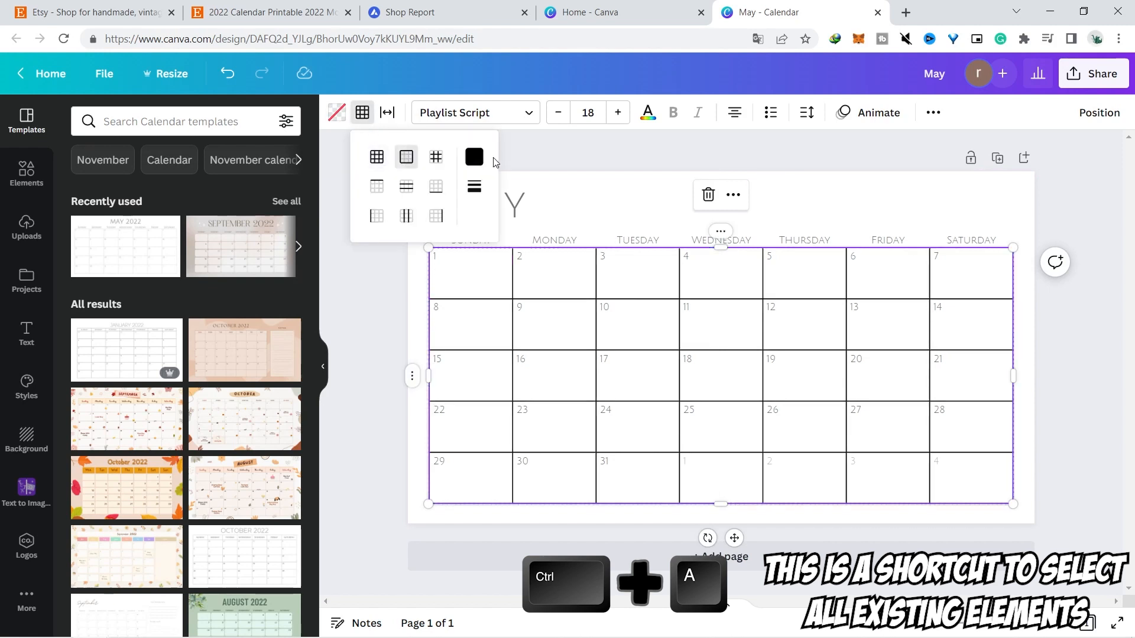
{"action": "left_click", "coordinate": [474, 157]}
{"action": "left_click", "coordinate": [666, 208]}
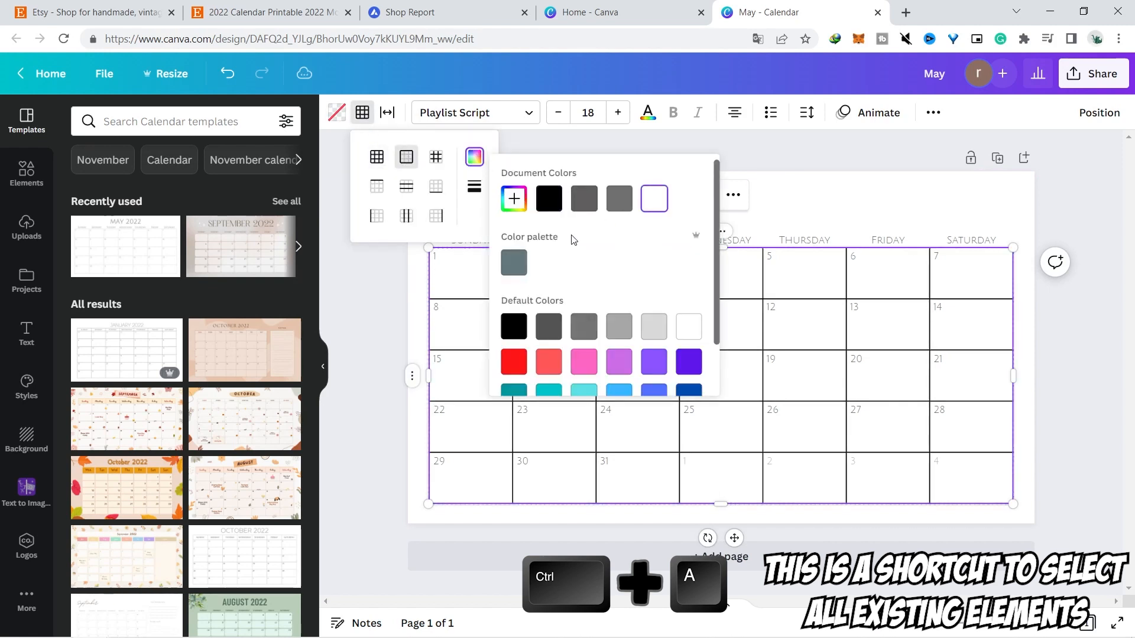
{"action": "left_click", "coordinate": [393, 277]}
{"action": "left_click", "coordinate": [394, 278]}
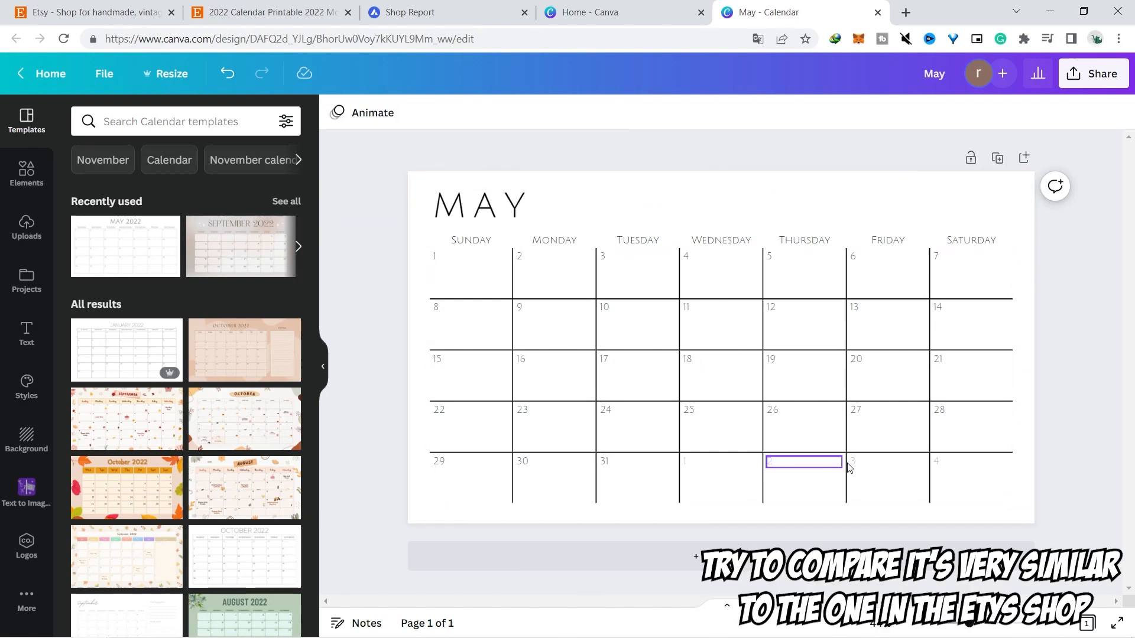
Compare the finished May calendar with the 2022 Calendar Printable listing images on Etsy, checking title, weekday headings and grid lines
{"action": "left_click_drag", "start_coordinate": [965, 623], "coordinate": [976, 623]}
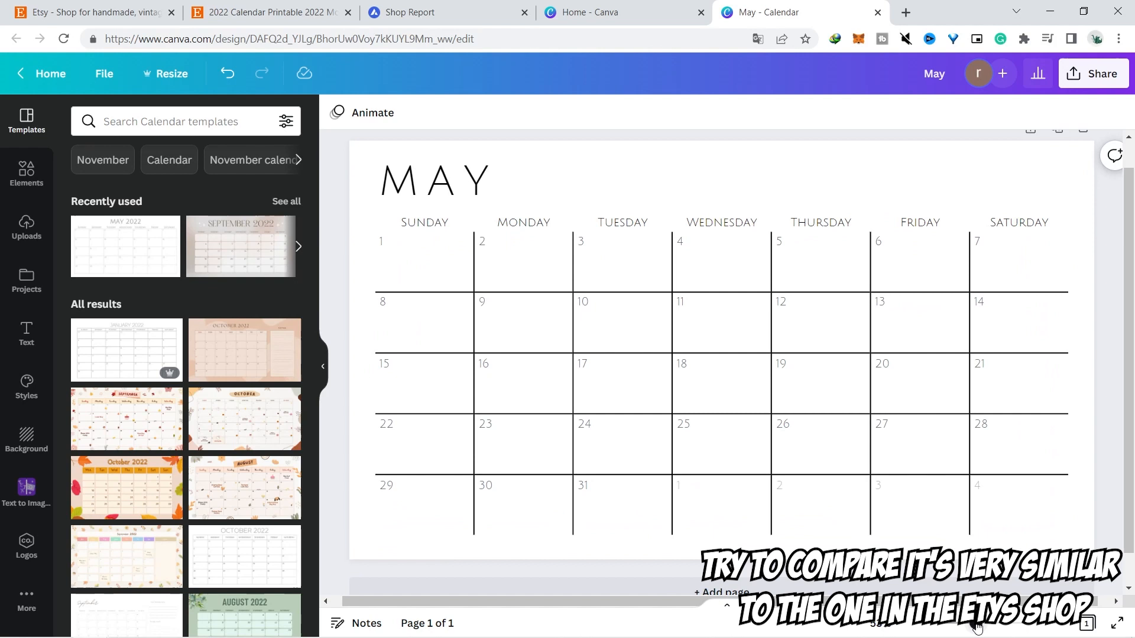
{"action": "left_click", "coordinate": [242, 12]}
{"action": "left_click_drag", "start_coordinate": [1133, 161], "coordinate": [1133, 184]}
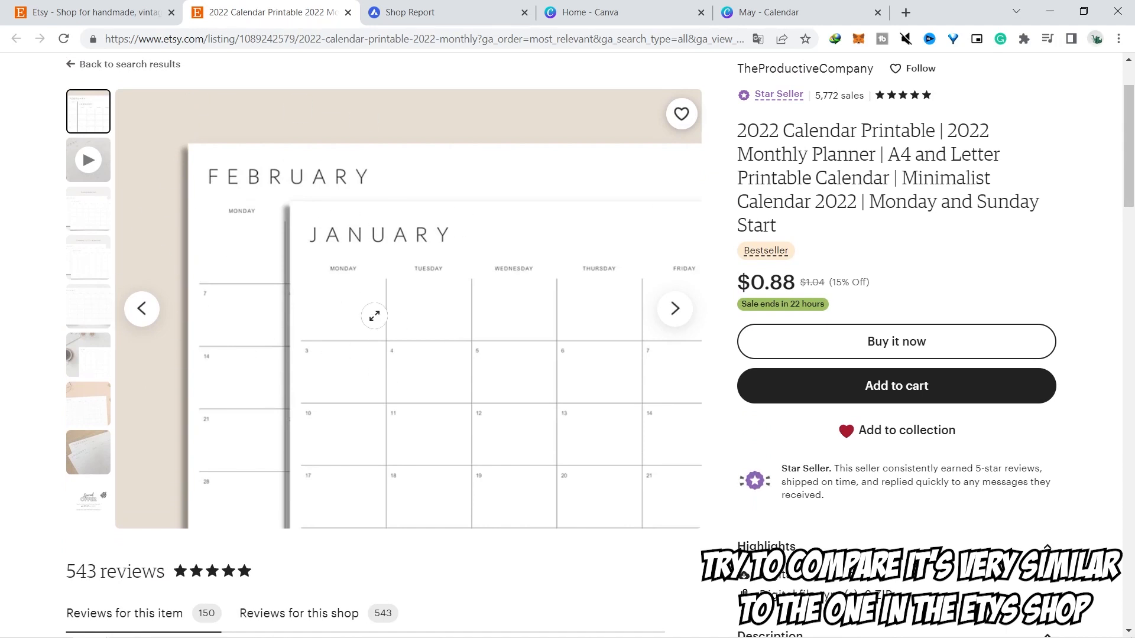
{"action": "left_click", "coordinate": [812, 13]}
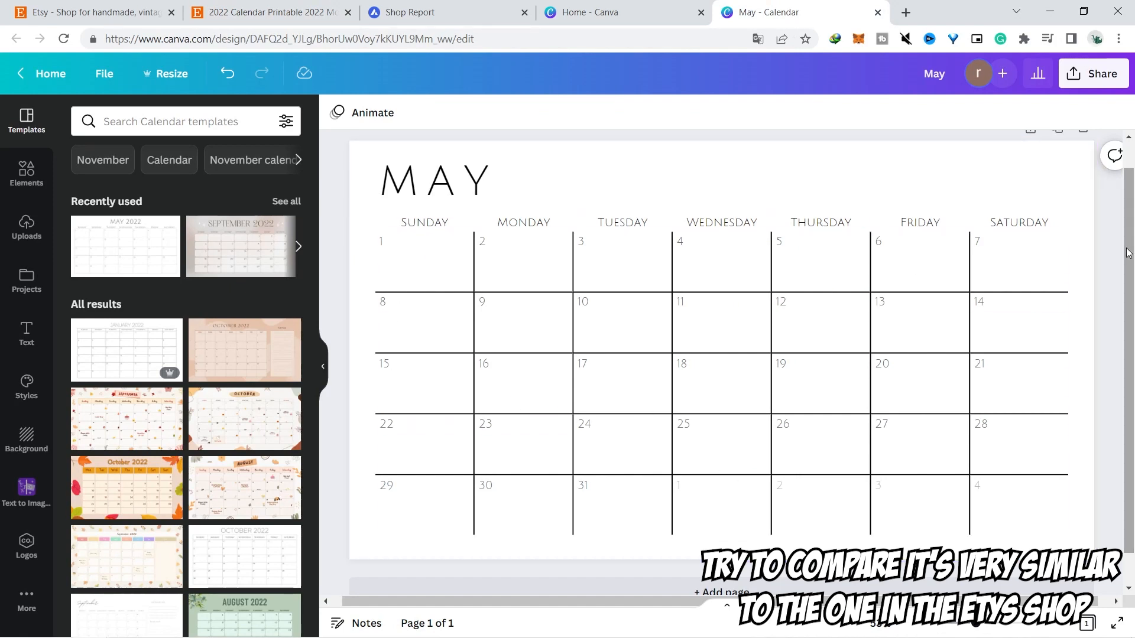
{"action": "left_click", "coordinate": [272, 13]}
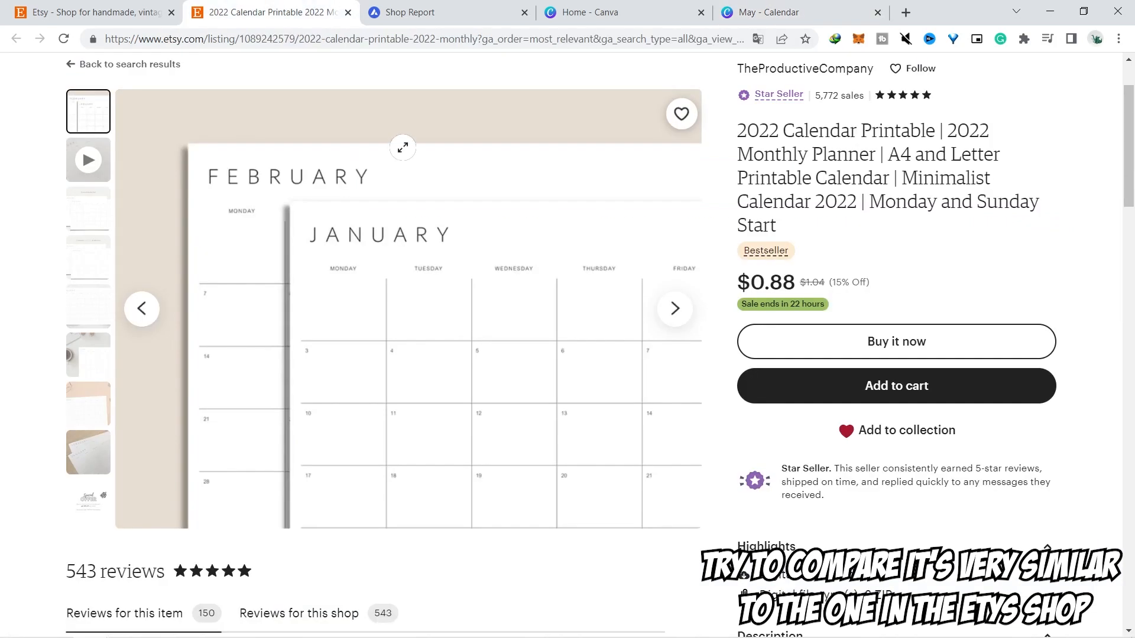
{"action": "left_click", "coordinate": [83, 227]}
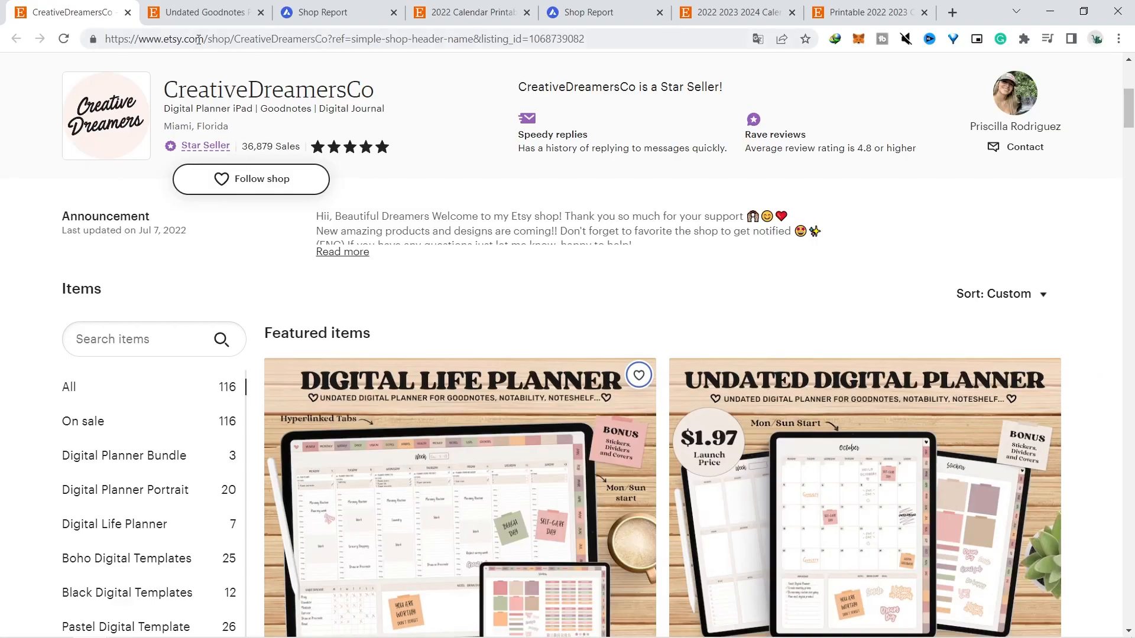
Review CreativeDreamersCo's Undated Goodnotes Planner listing on Etsy and examine the shop's sales, revenue and stats in its Alura report
{"action": "left_click", "coordinate": [197, 7]}
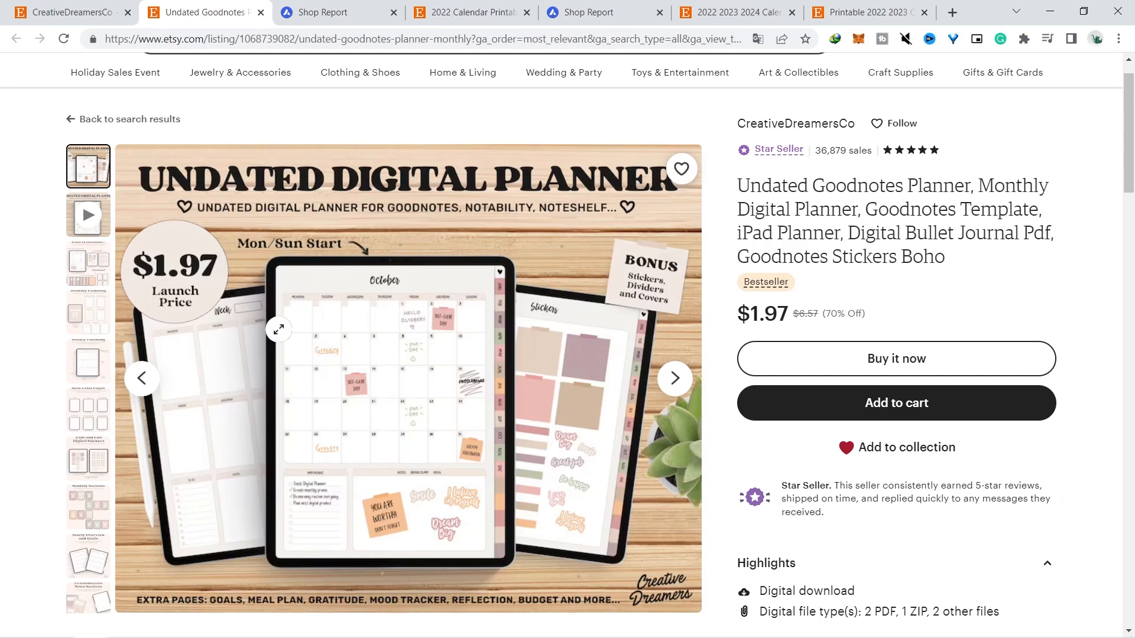
{"action": "left_click_drag", "start_coordinate": [1132, 189], "coordinate": [1131, 192]}
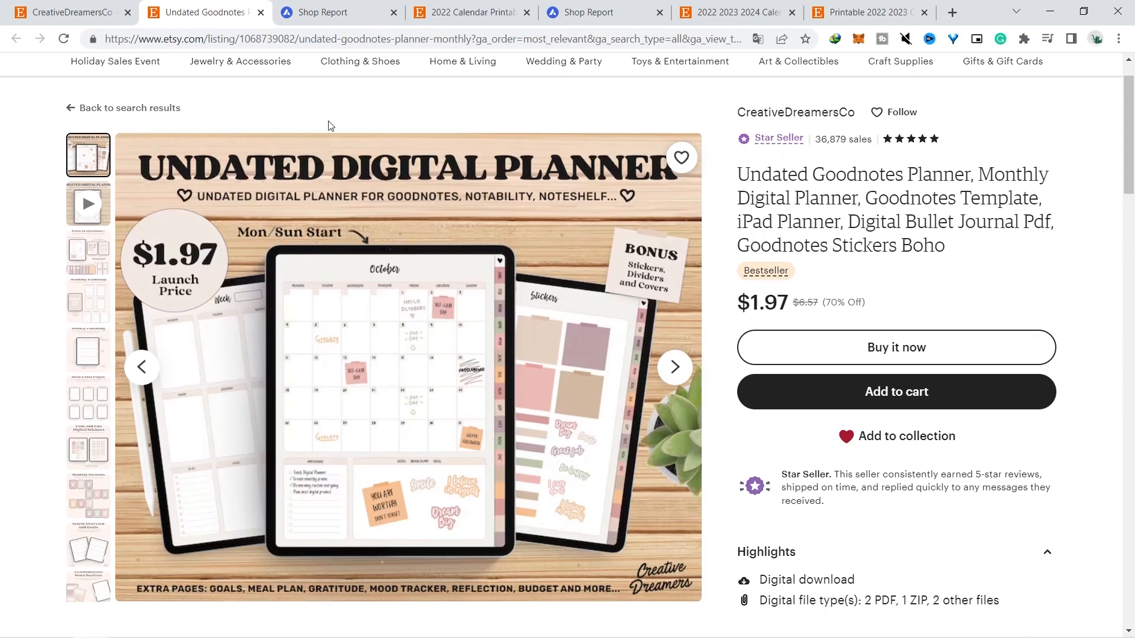
{"action": "left_click", "coordinate": [329, 10]}
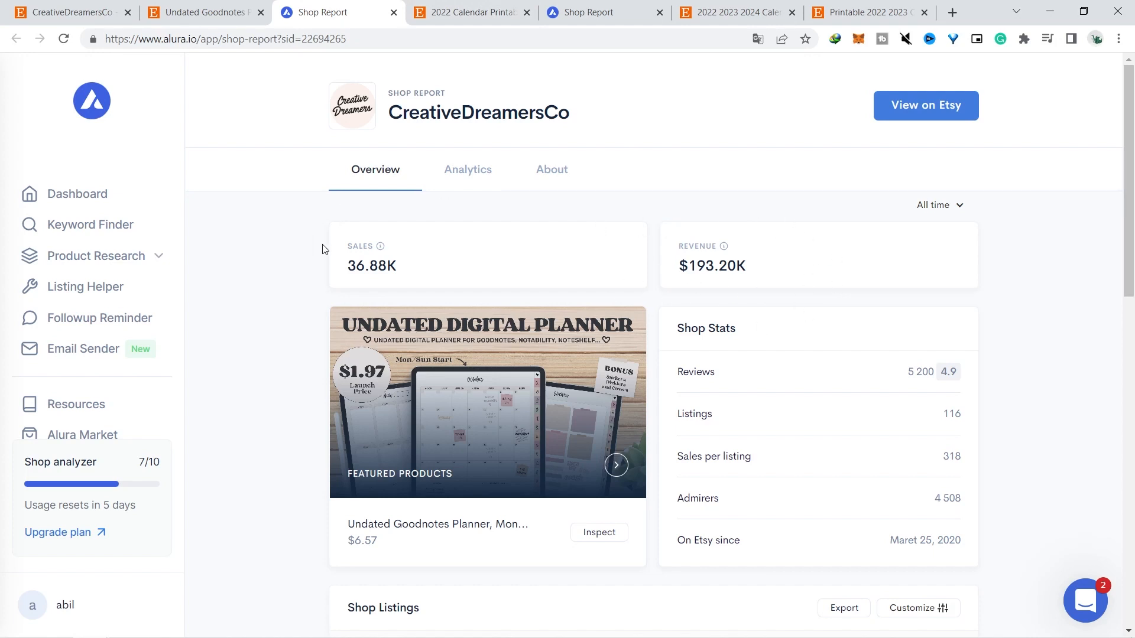
{"action": "left_click", "coordinate": [465, 10]}
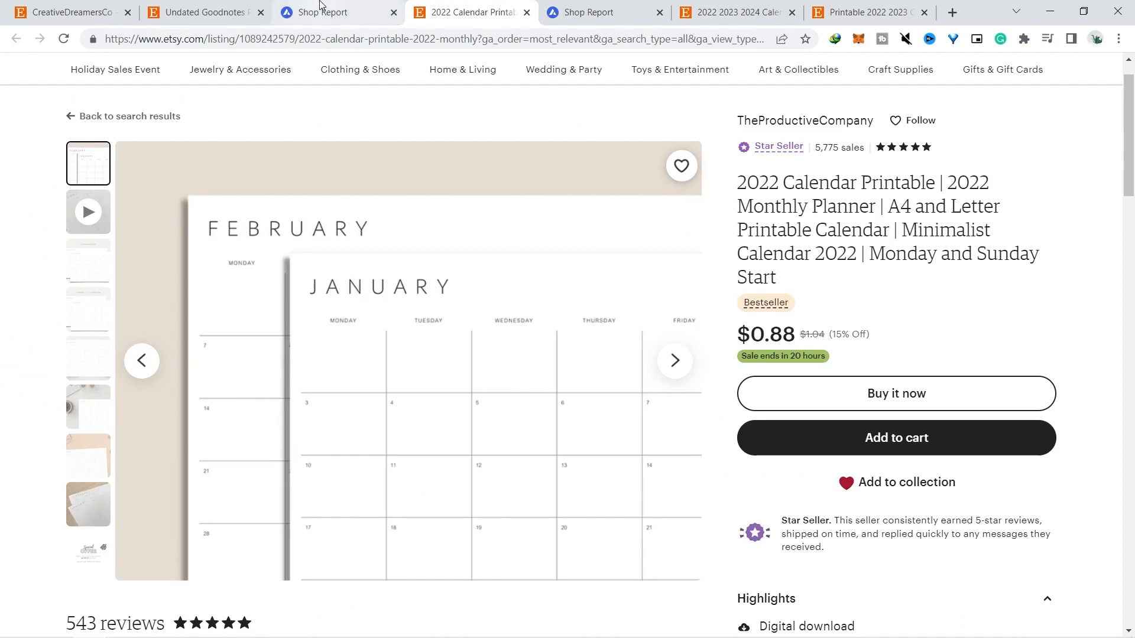
{"action": "left_click", "coordinate": [209, 6]}
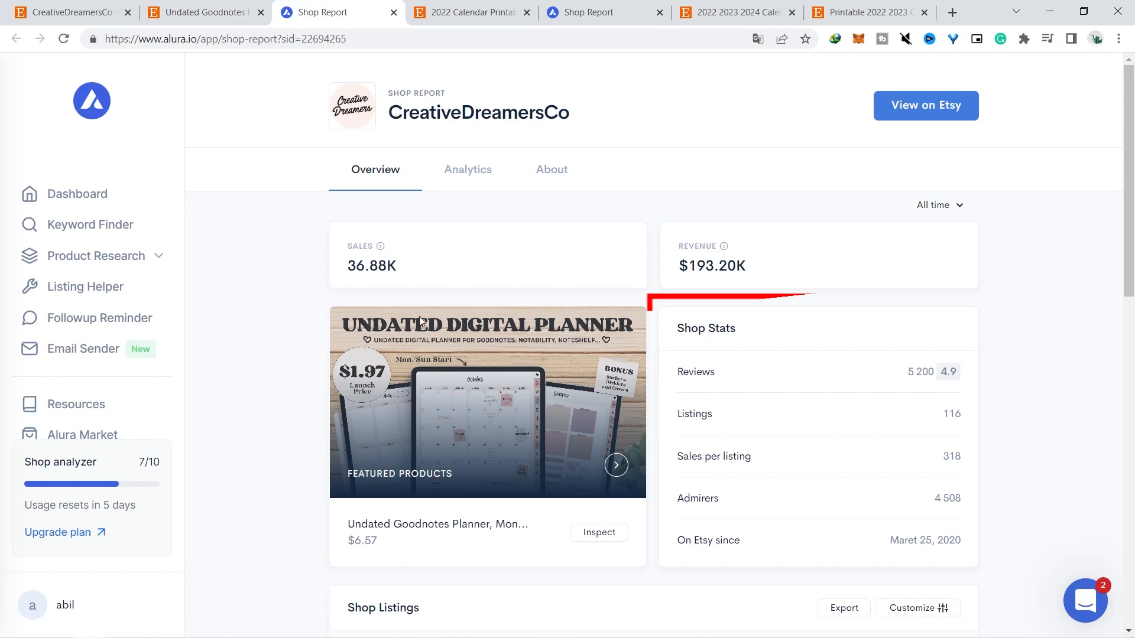
{"action": "scroll", "coordinate": [1132, 243], "scroll_direction": "down", "scroll_amount": 2}
{"action": "scroll", "coordinate": [1132, 243], "scroll_direction": "down", "scroll_amount": 2}
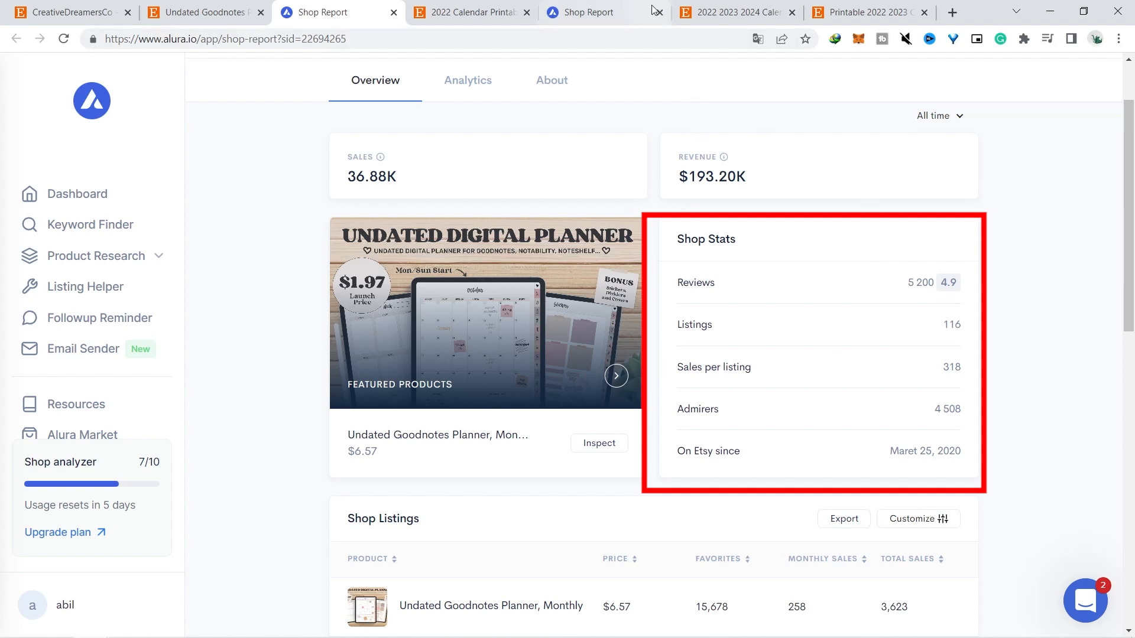
Examine TheProductiveCompany's Alura shop report, including its shop stats and the sales of its 2022 Calendar Printable listing
{"action": "left_click", "coordinate": [597, 10]}
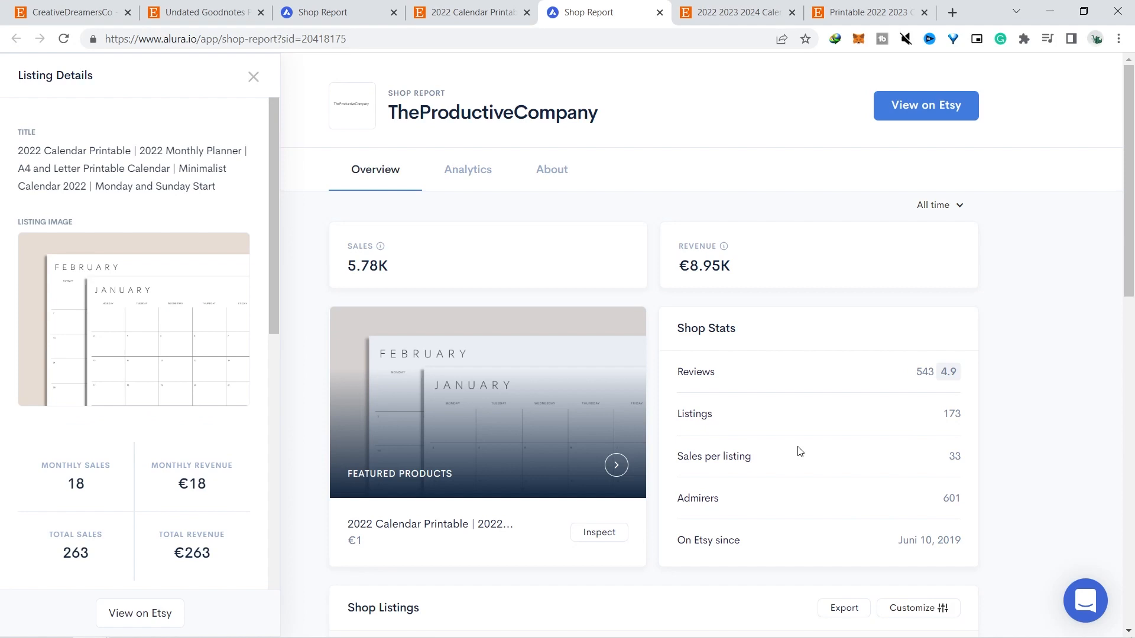
{"action": "left_click_drag", "start_coordinate": [1127, 220], "coordinate": [1127, 300]}
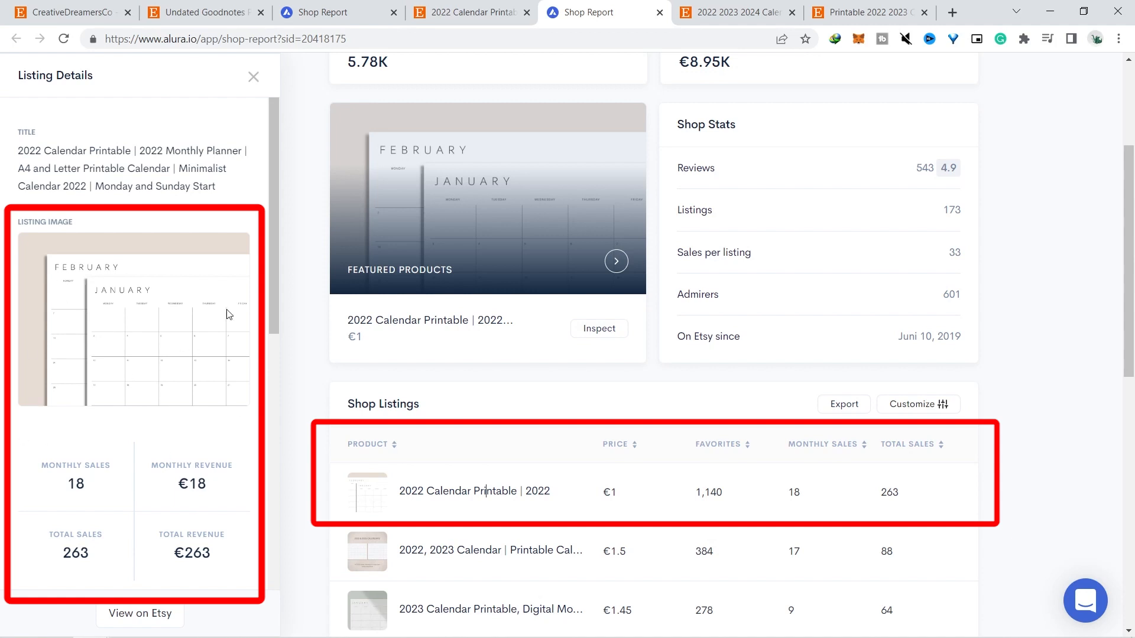
{"action": "left_click", "coordinate": [342, 7]}
{"action": "left_click_drag", "start_coordinate": [1127, 151], "coordinate": [1127, 230]}
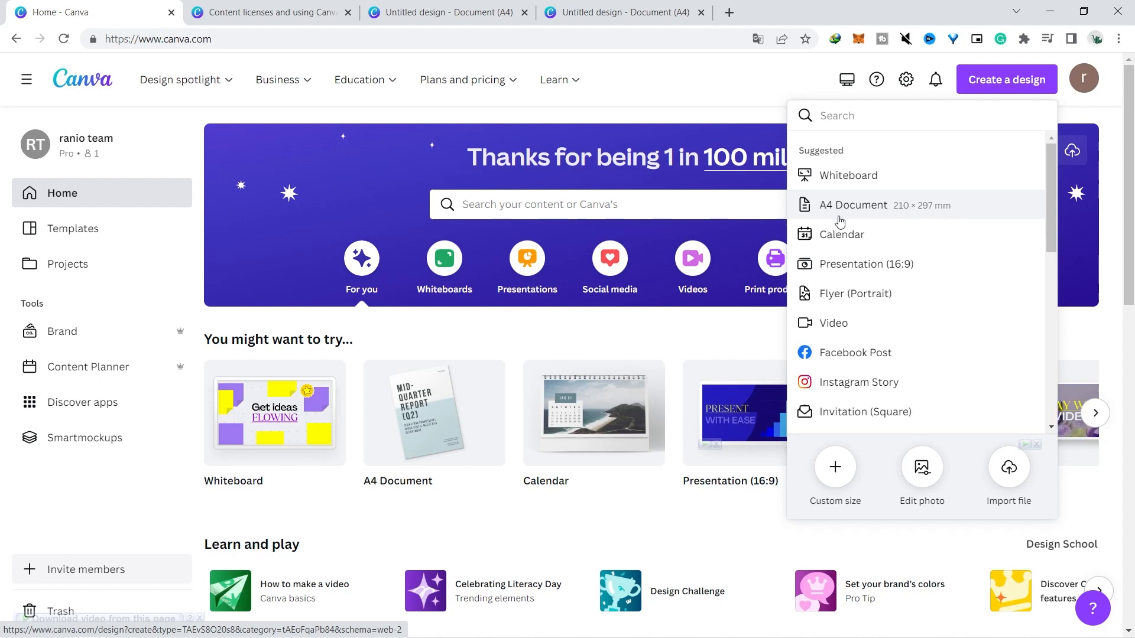
Read Canva's help article on content licenses and commercial use, including the section on what is allowed
{"action": "left_click", "coordinate": [269, 12]}
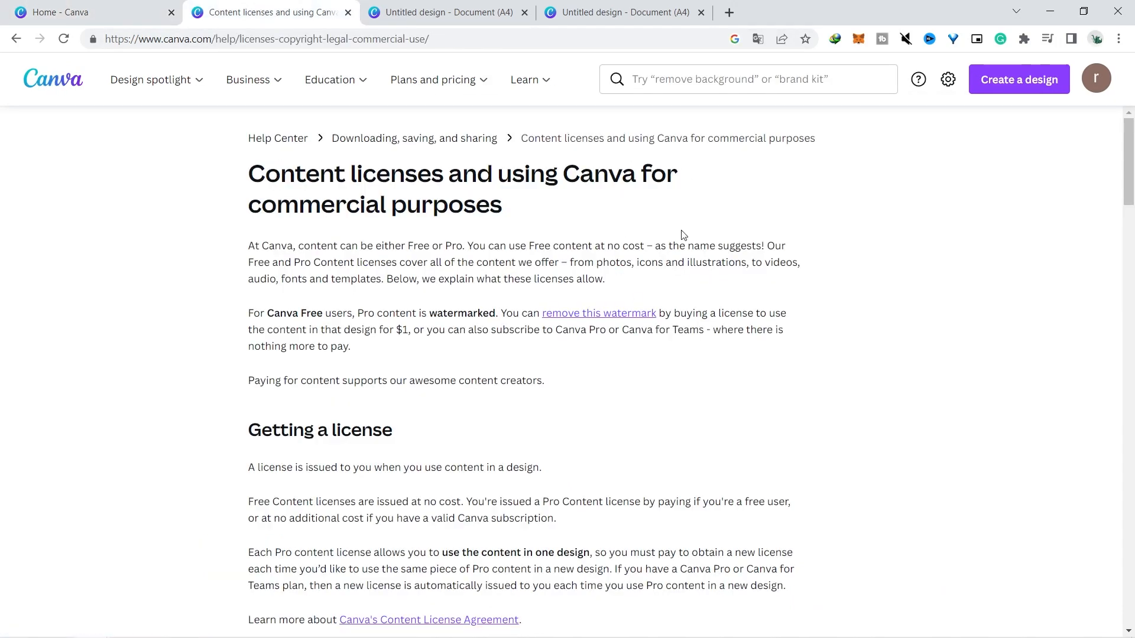
{"action": "scroll", "coordinate": [1117, 207], "scroll_direction": "down", "scroll_amount": 5}
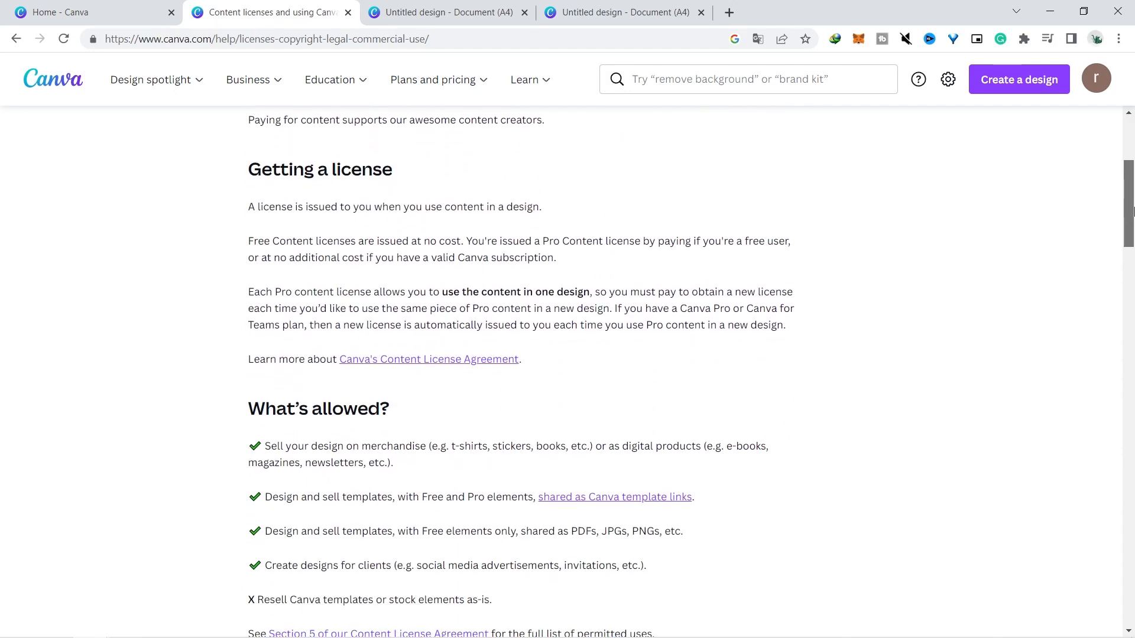
{"action": "left_click_drag", "start_coordinate": [1130, 215], "coordinate": [1132, 301]}
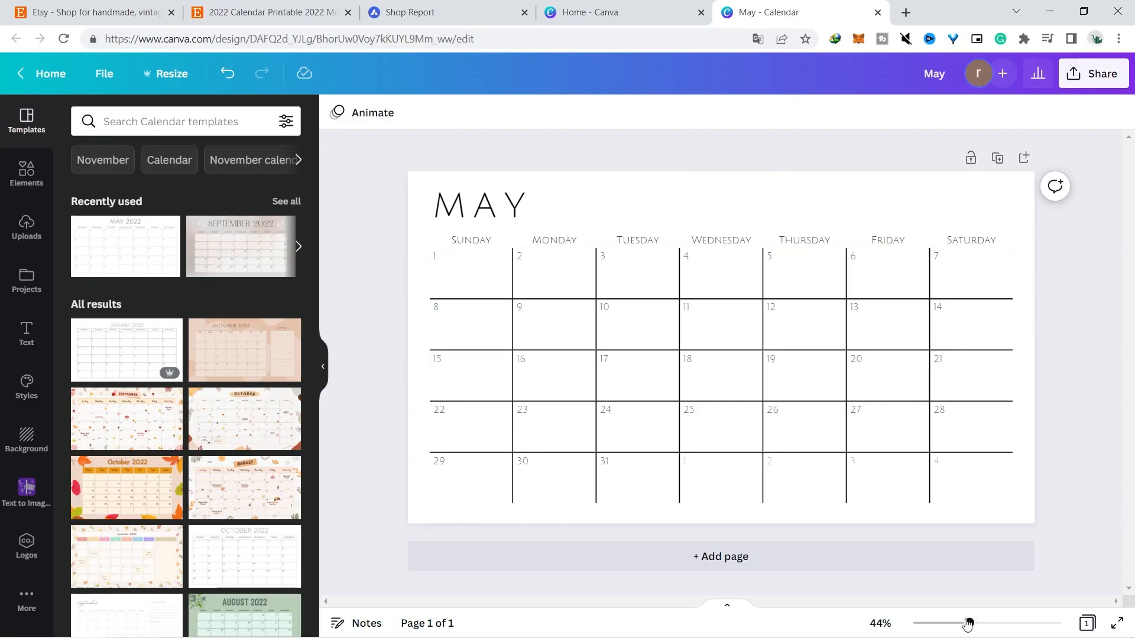
{"action": "scroll", "coordinate": [475, 434], "scroll_direction": "up", "scroll_amount": 3}
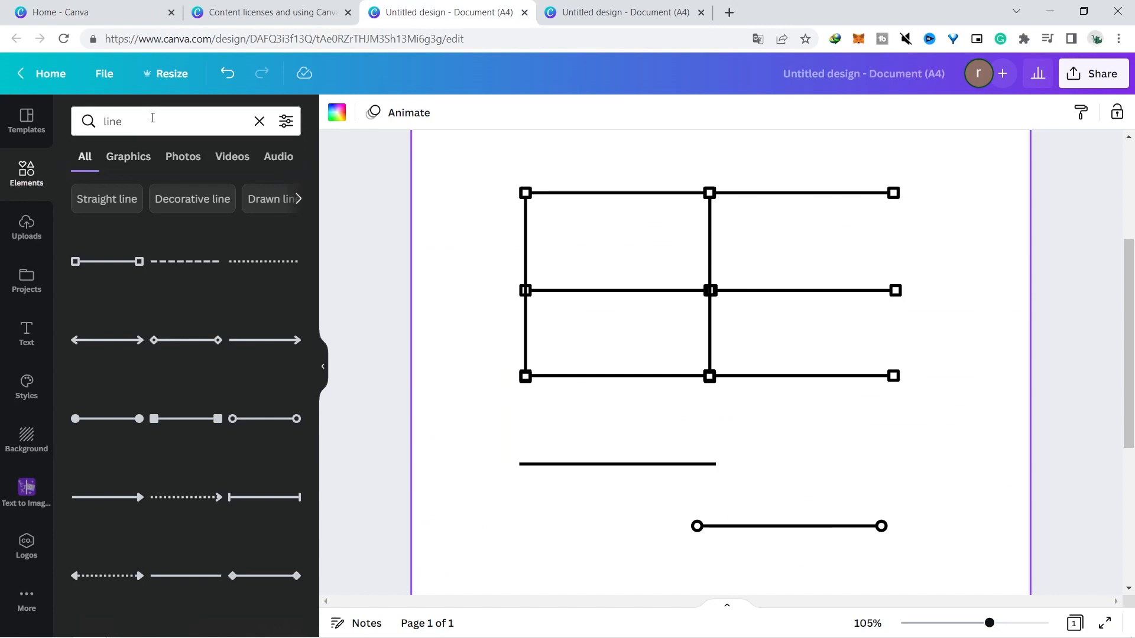
Search the design elements for "line", then switch to the blank A4 document
{"action": "left_click", "coordinate": [149, 120]}
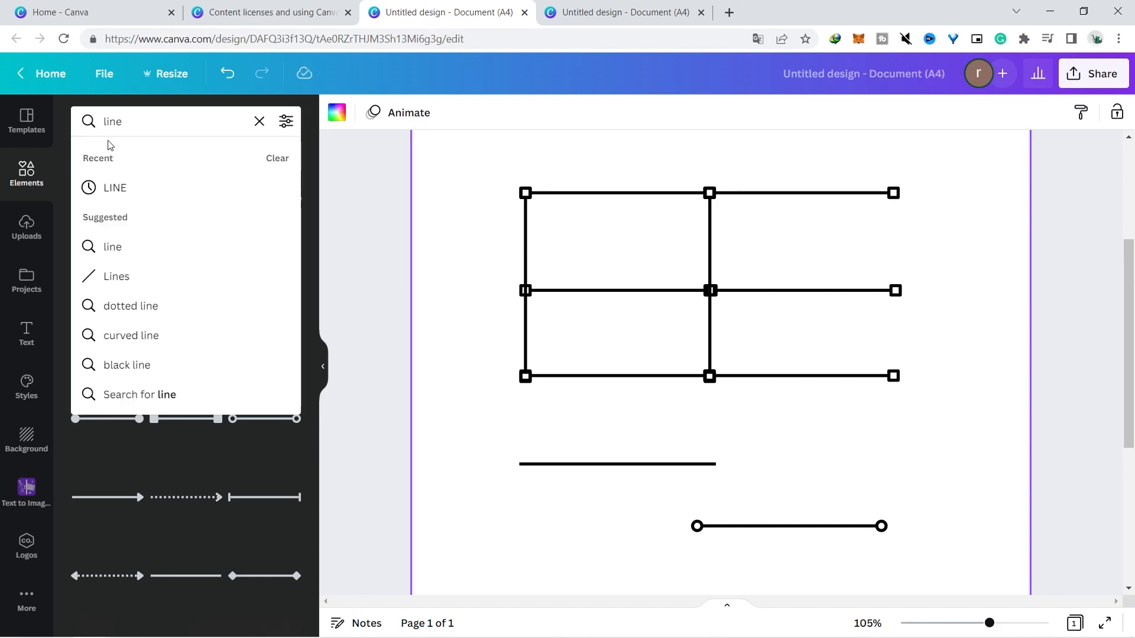
{"action": "key", "text": "Return"}
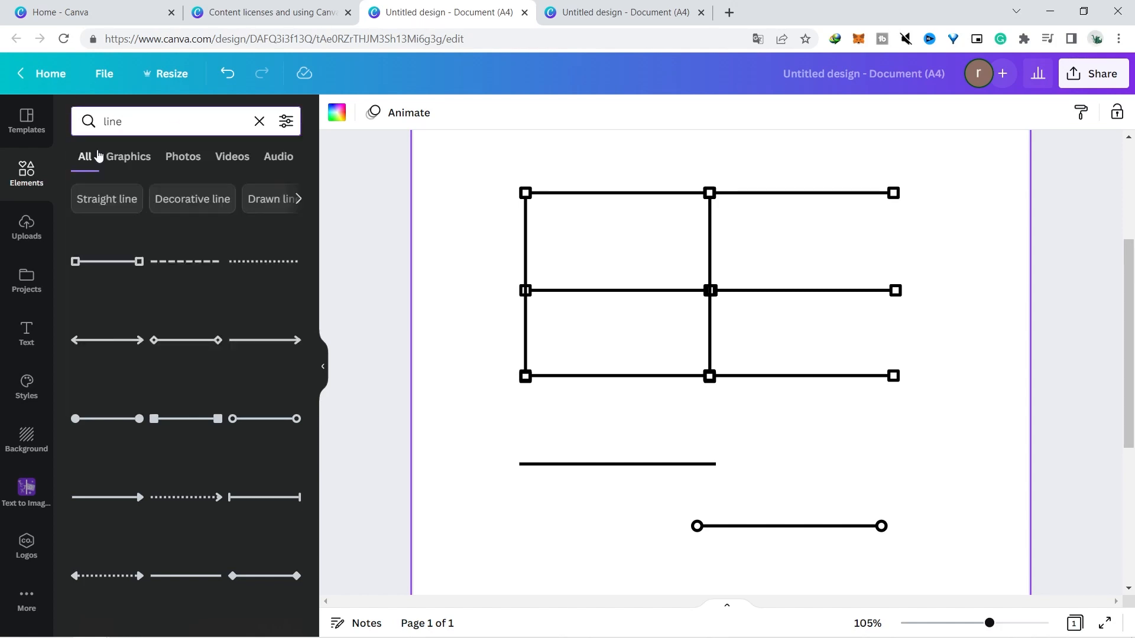
{"action": "key", "text": "ctrl+Tab"}
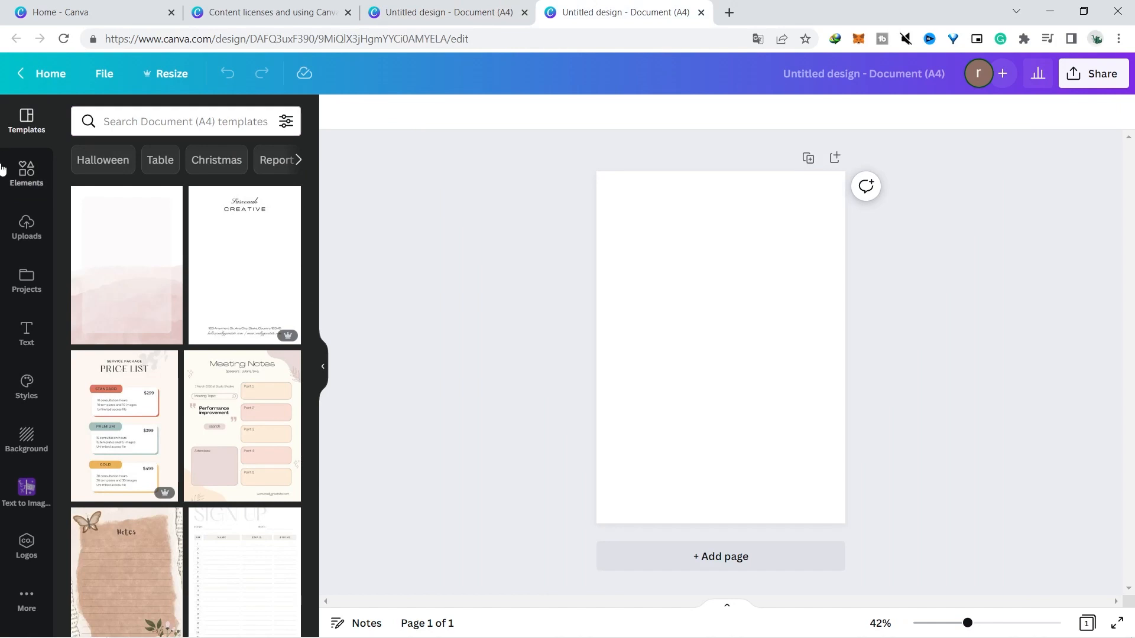
Insert the plain outlined table with three columns and four rows on the blank A4 page and enlarge it
{"action": "left_click", "coordinate": [24, 173]}
{"action": "left_click_drag", "start_coordinate": [310, 204], "coordinate": [315, 486]}
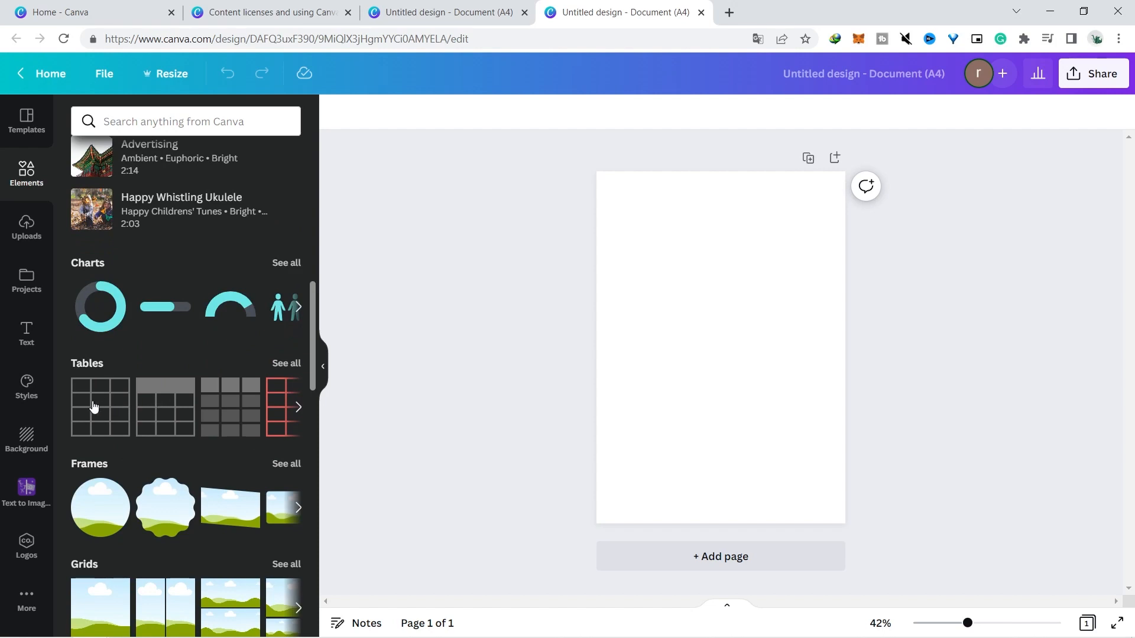
{"action": "left_click", "coordinate": [92, 407]}
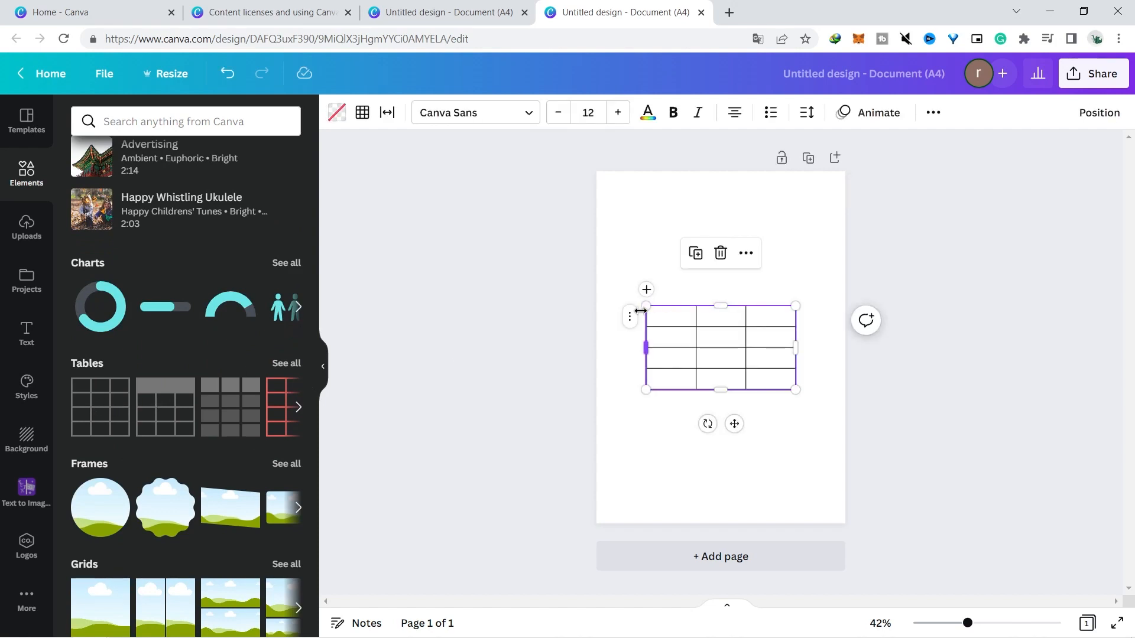
{"action": "left_click_drag", "start_coordinate": [636, 294], "coordinate": [624, 248]}
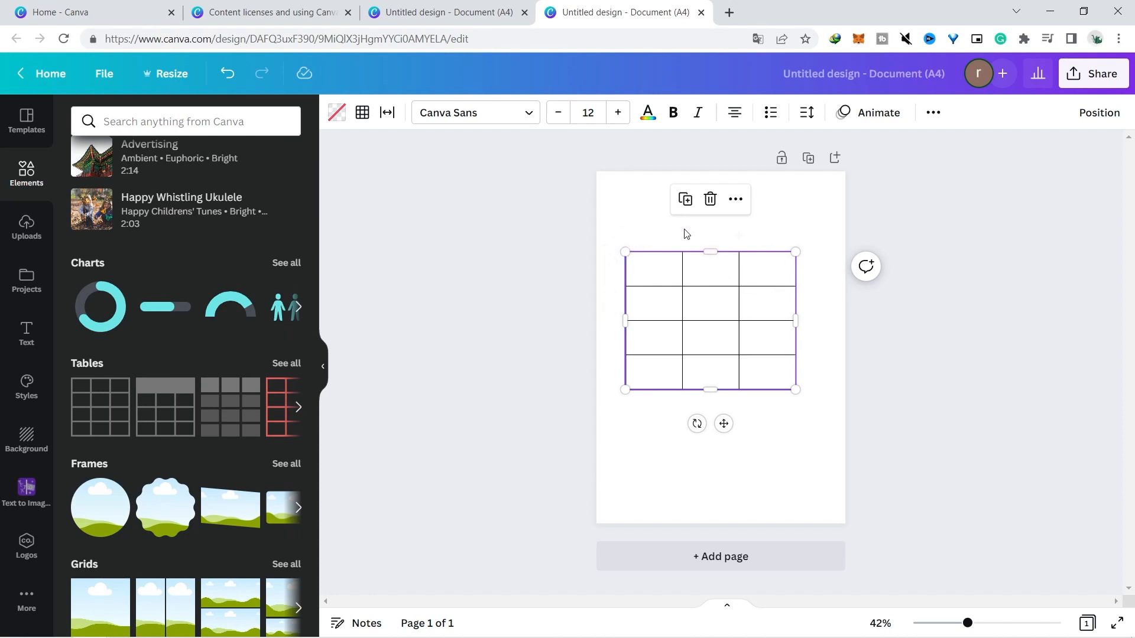
Add four columns and one row to the table to make a grid of seven columns by five rows
{"action": "left_click", "coordinate": [626, 236]}
{"action": "left_click", "coordinate": [625, 235]}
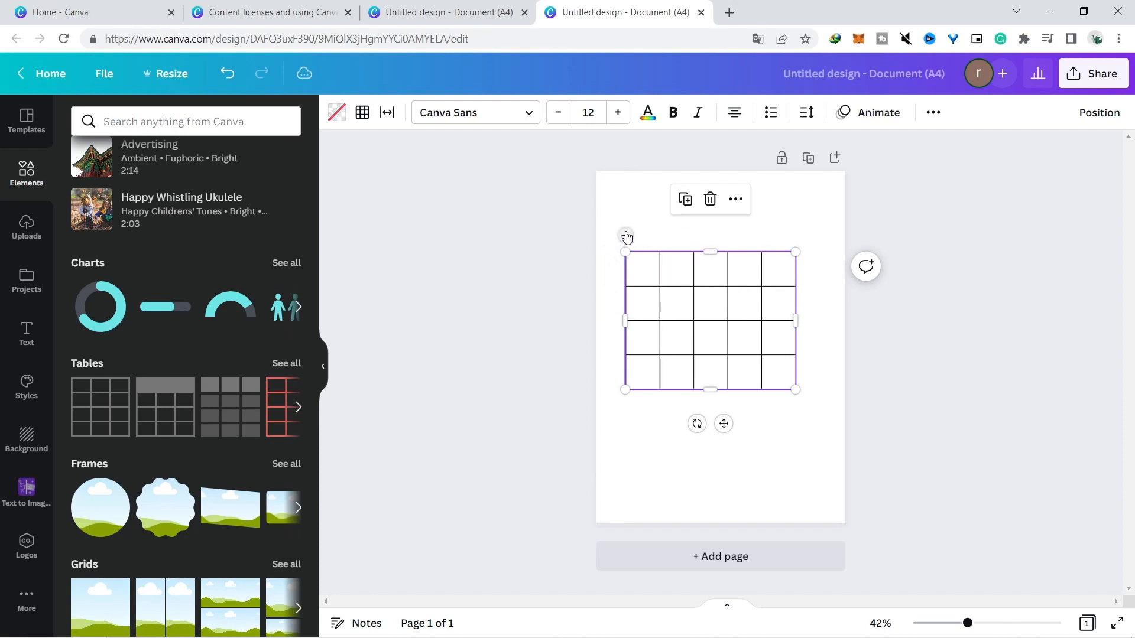
{"action": "left_click", "coordinate": [626, 236]}
{"action": "left_click", "coordinate": [625, 236]}
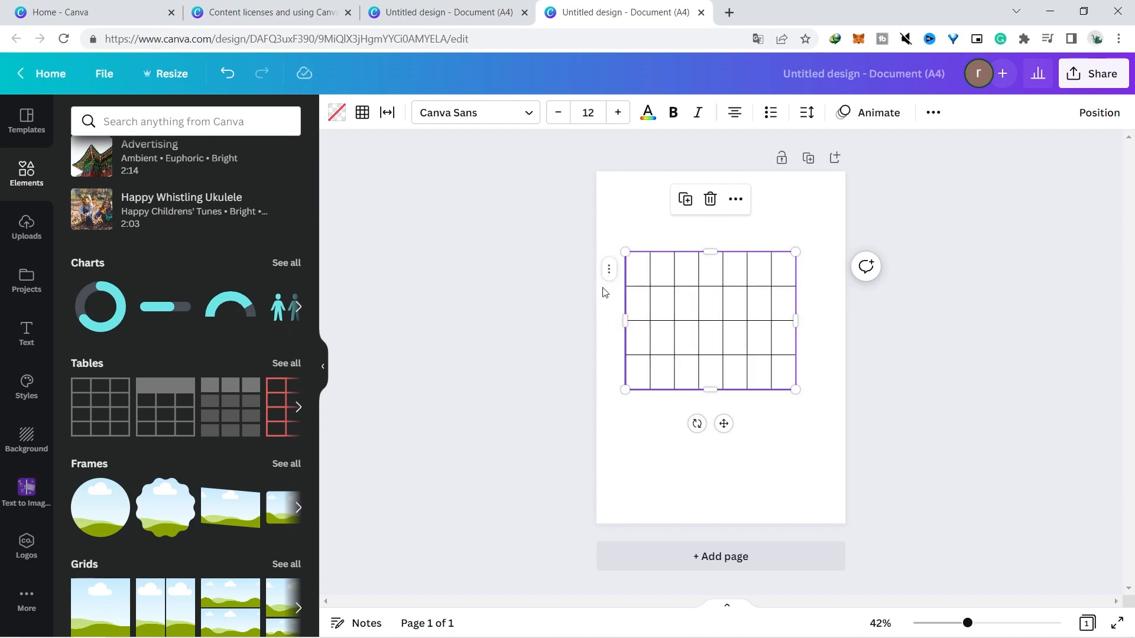
{"action": "left_click", "coordinate": [615, 260]}
{"action": "left_click", "coordinate": [642, 313]}
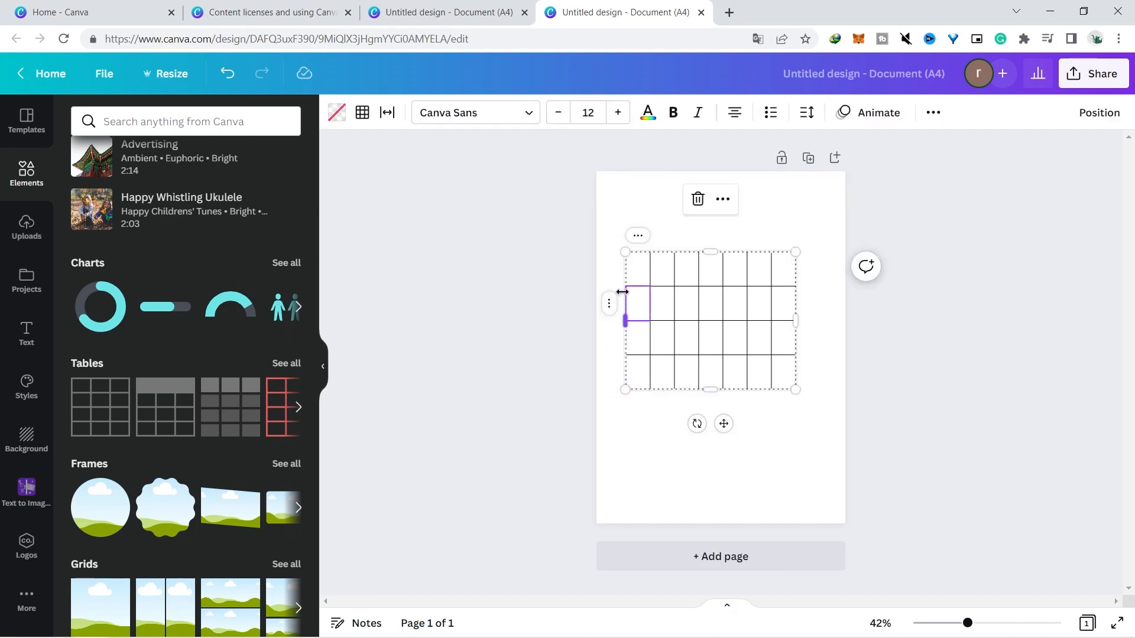
{"action": "left_click", "coordinate": [610, 389]}
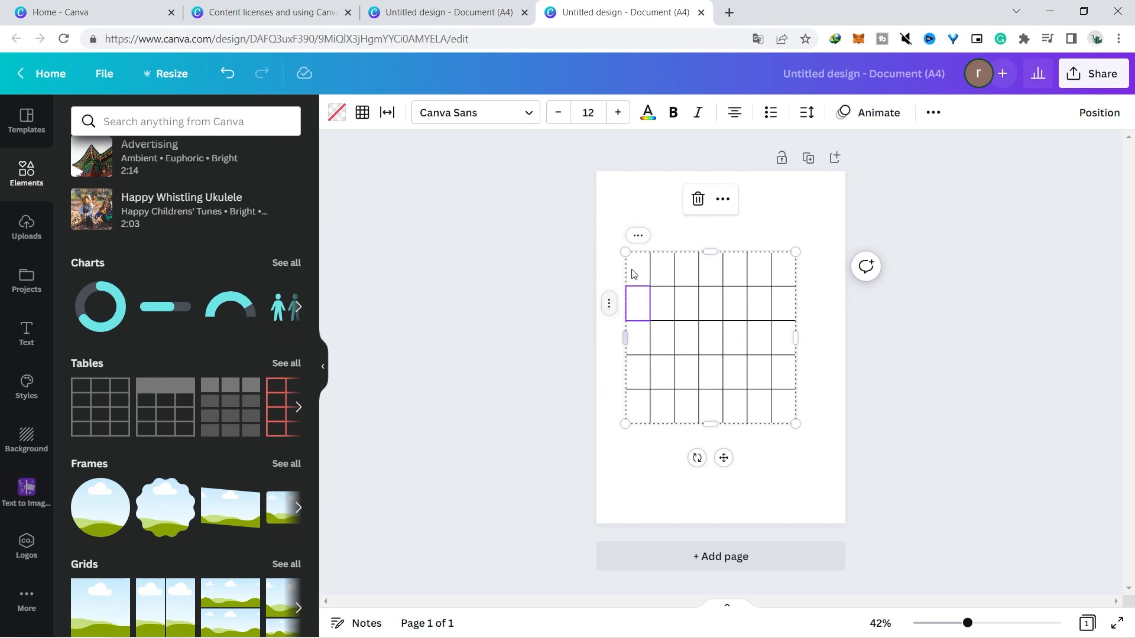
Widen the table on both sides to nearly the full page width and move it up toward the page's upper edge
{"action": "left_click_drag", "start_coordinate": [628, 337], "coordinate": [613, 337]}
{"action": "left_click_drag", "start_coordinate": [795, 338], "coordinate": [834, 342]}
{"action": "left_click_drag", "start_coordinate": [734, 456], "coordinate": [733, 410]}
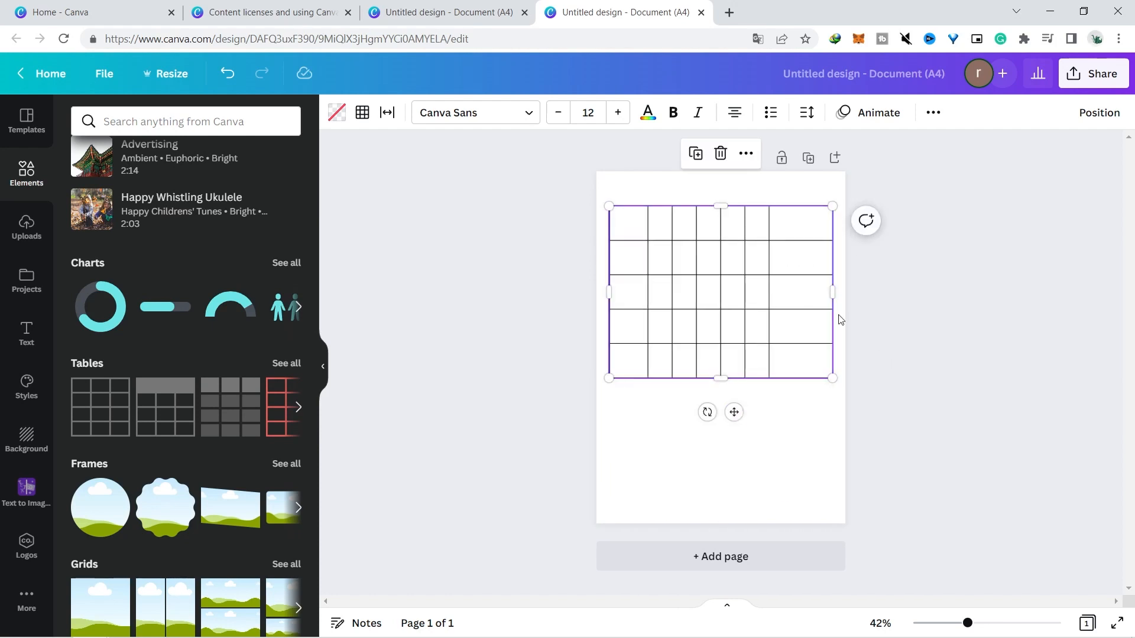
Size all columns of the table equally, and size all its rows equally
{"action": "left_click", "coordinate": [594, 226]}
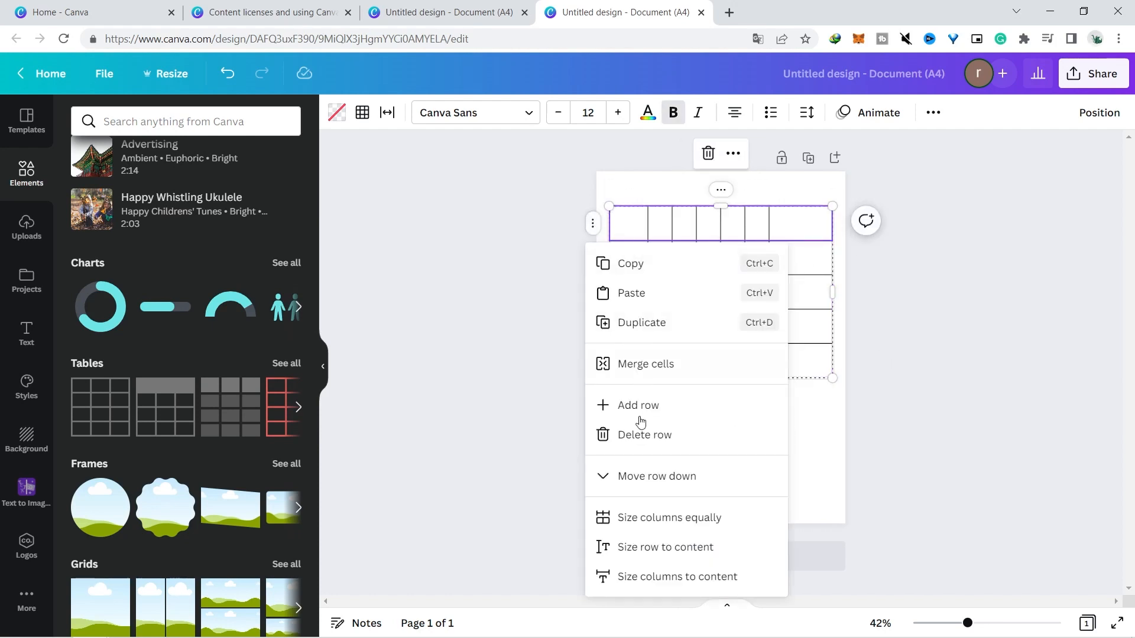
{"action": "left_click", "coordinate": [653, 517]}
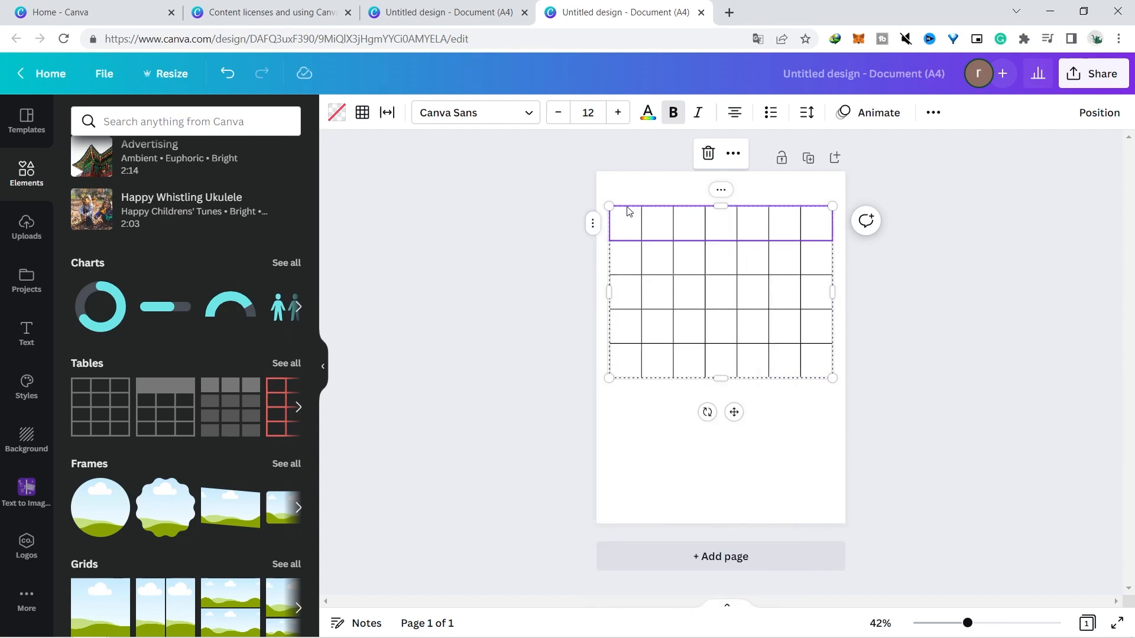
{"action": "left_click", "coordinate": [722, 190]}
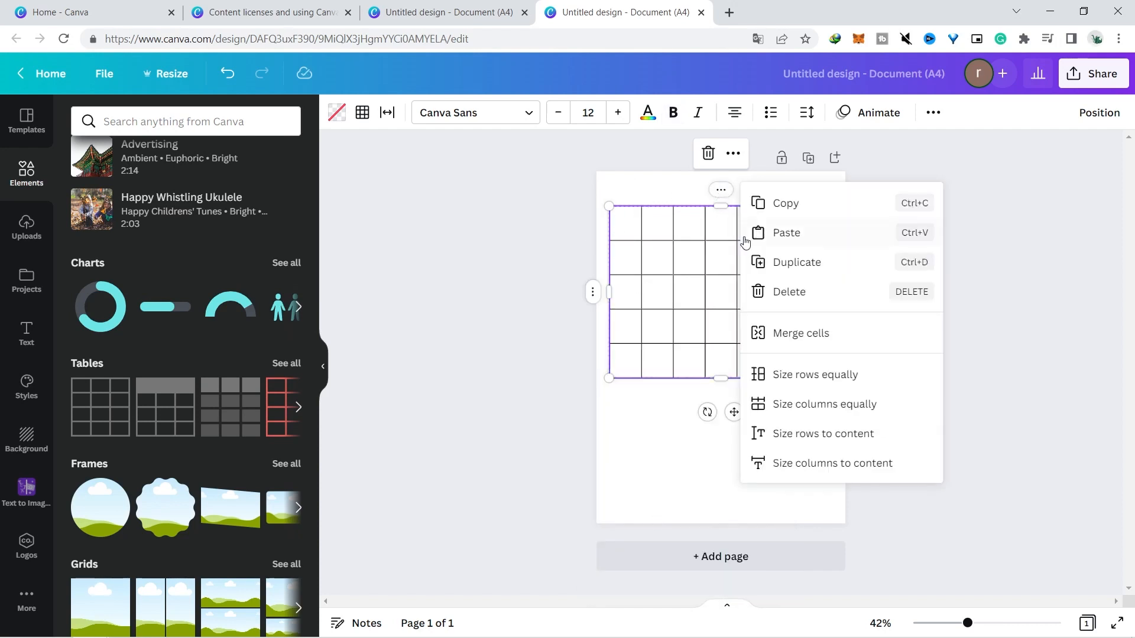
{"action": "left_click", "coordinate": [821, 381]}
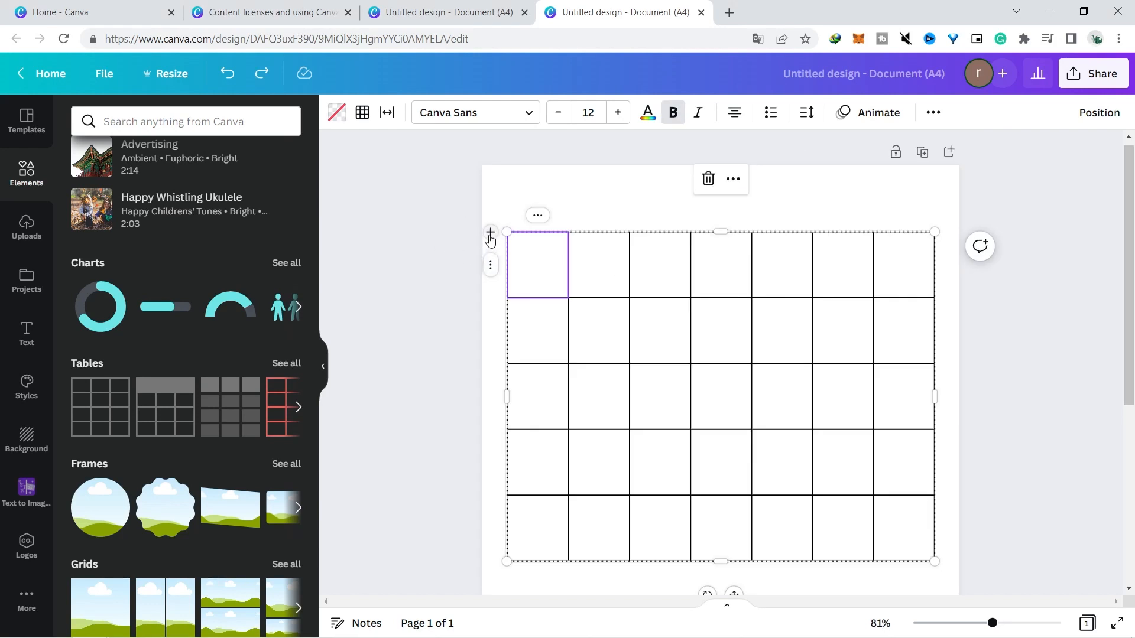
Add a row at the top of the table and shorten it into a header strip, making the table about 159 mm high
{"action": "left_click", "coordinate": [490, 233]}
{"action": "scroll", "coordinate": [598, 171], "scroll_direction": "down", "scroll_amount": 1}
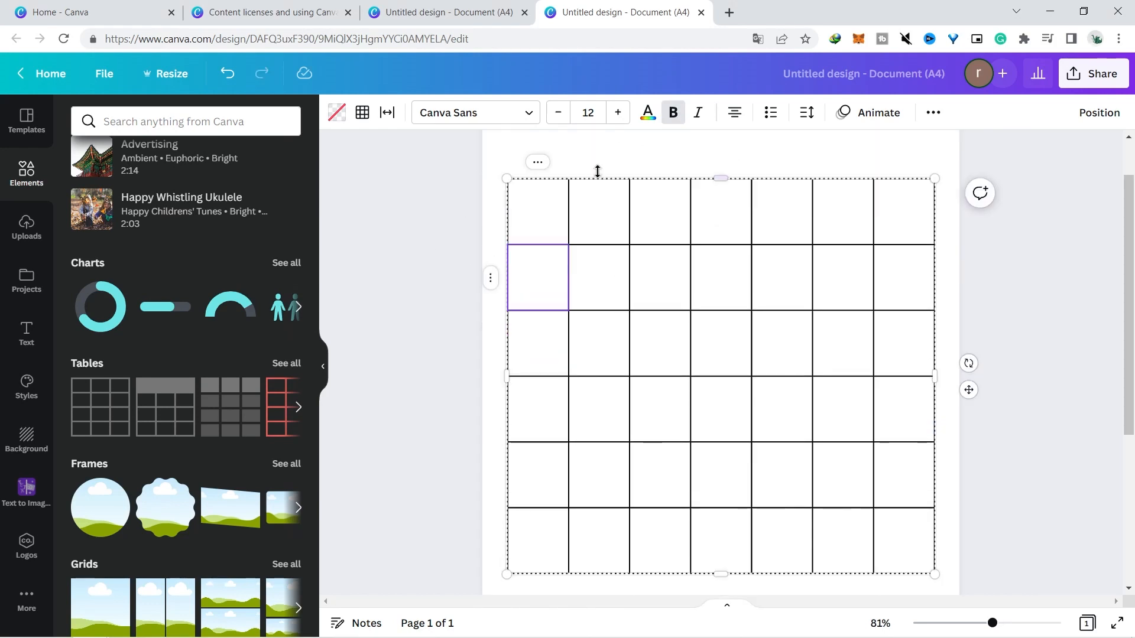
{"action": "left_click_drag", "start_coordinate": [597, 177], "coordinate": [597, 213]}
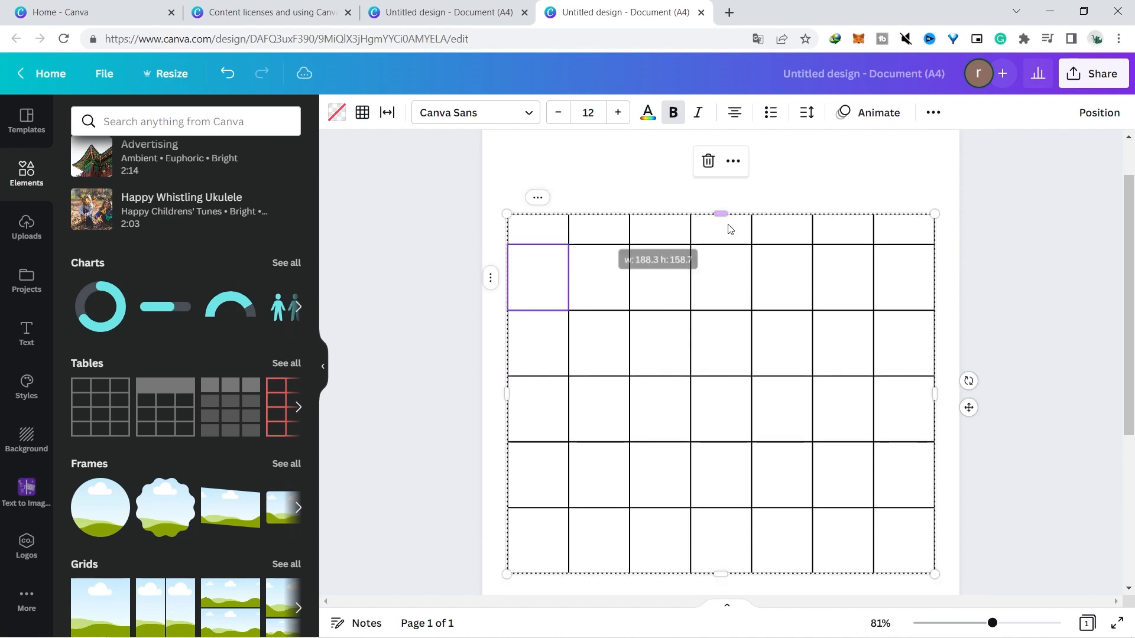
Move the calendar table up a little and place a copy of it directly below on the same page
{"action": "scroll", "coordinate": [1023, 261], "scroll_direction": "up", "scroll_amount": 1}
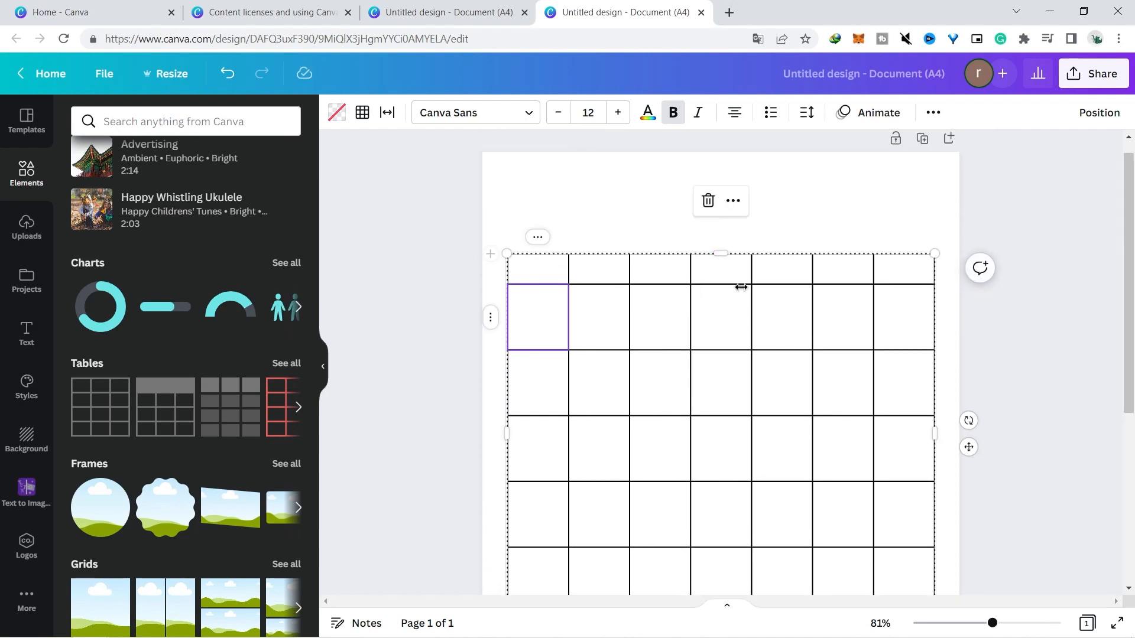
{"action": "left_click_drag", "start_coordinate": [1132, 253], "coordinate": [1133, 328]}
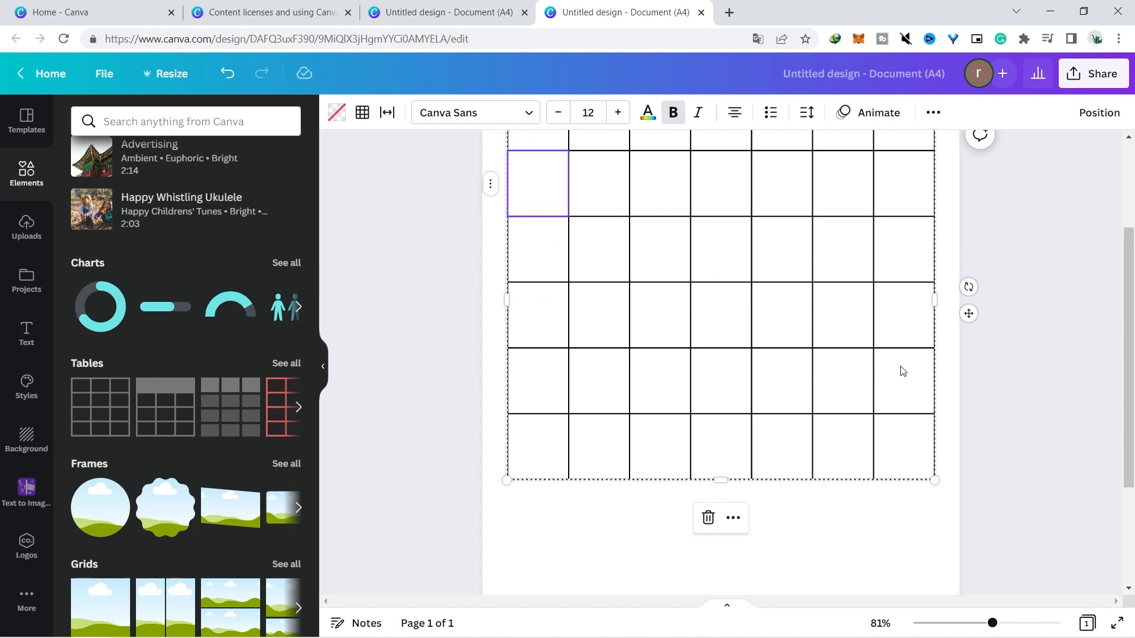
{"action": "left_click_drag", "start_coordinate": [967, 313], "coordinate": [970, 264]}
{"action": "scroll", "coordinate": [1034, 284], "scroll_direction": "up", "scroll_amount": 3}
{"action": "scroll", "coordinate": [1095, 277], "scroll_direction": "down", "scroll_amount": 1}
{"action": "left_click_drag", "start_coordinate": [681, 183], "coordinate": [684, 451]}
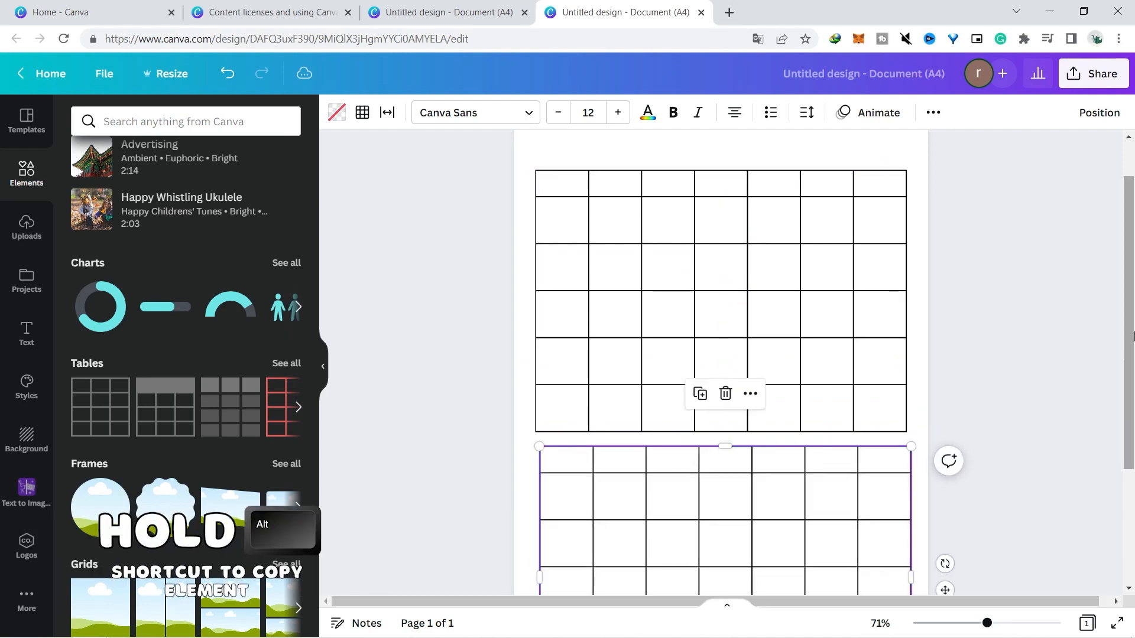
{"action": "left_click_drag", "start_coordinate": [1129, 324], "coordinate": [1129, 438]}
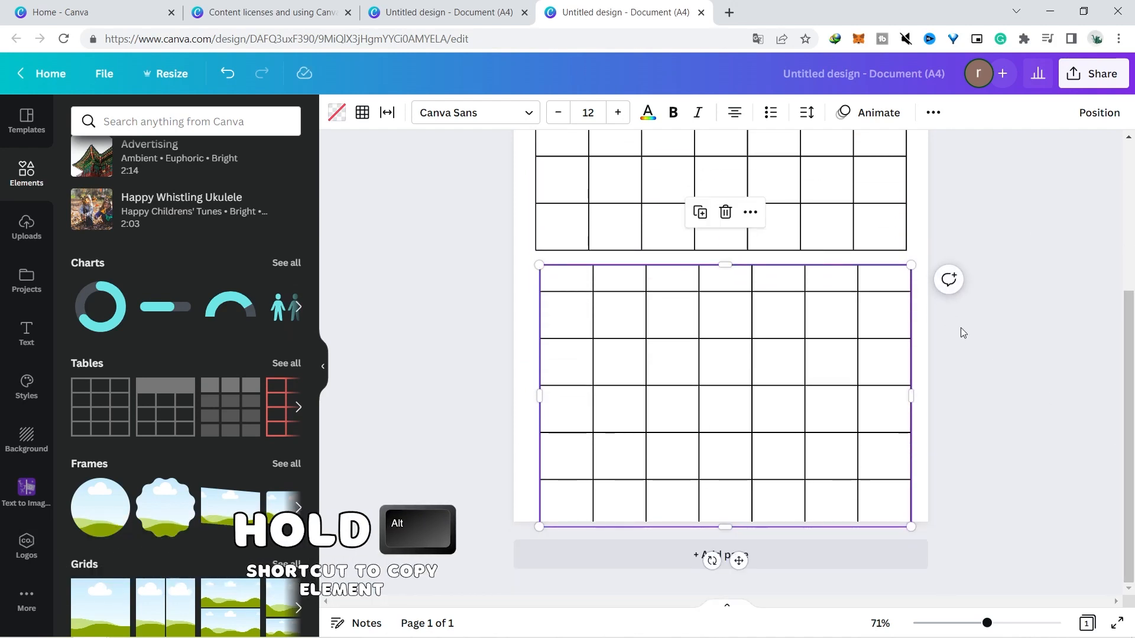
Delete columns from the lower table copy until only a single column remains
{"action": "left_click", "coordinate": [890, 289]}
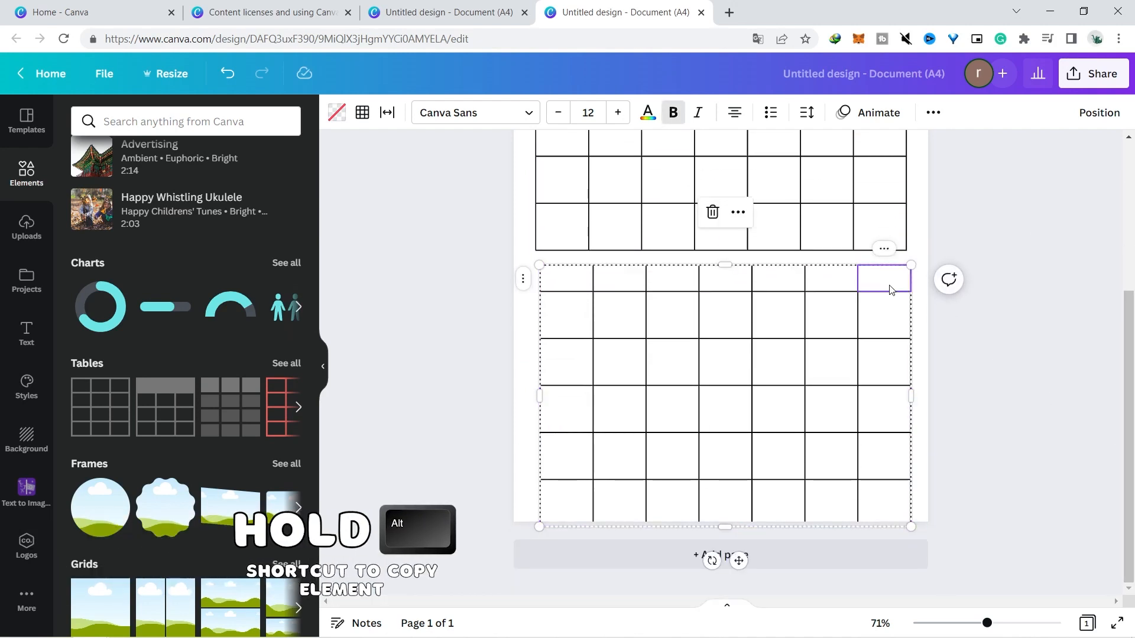
{"action": "left_click", "coordinate": [887, 249]}
{"action": "left_click", "coordinate": [941, 435]}
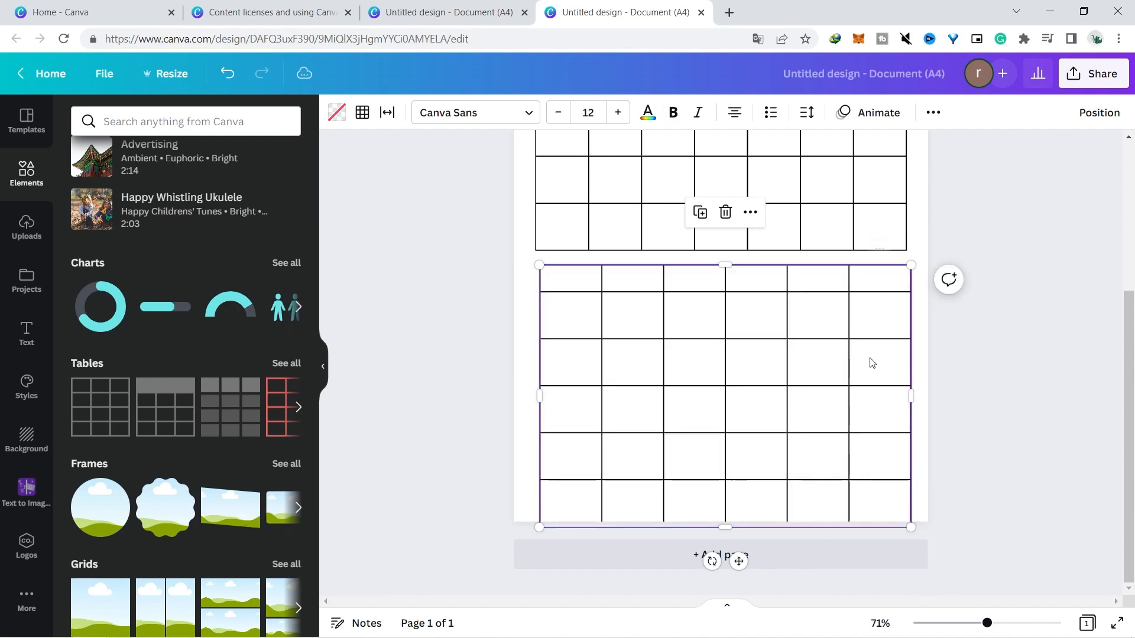
{"action": "left_click", "coordinate": [817, 249]}
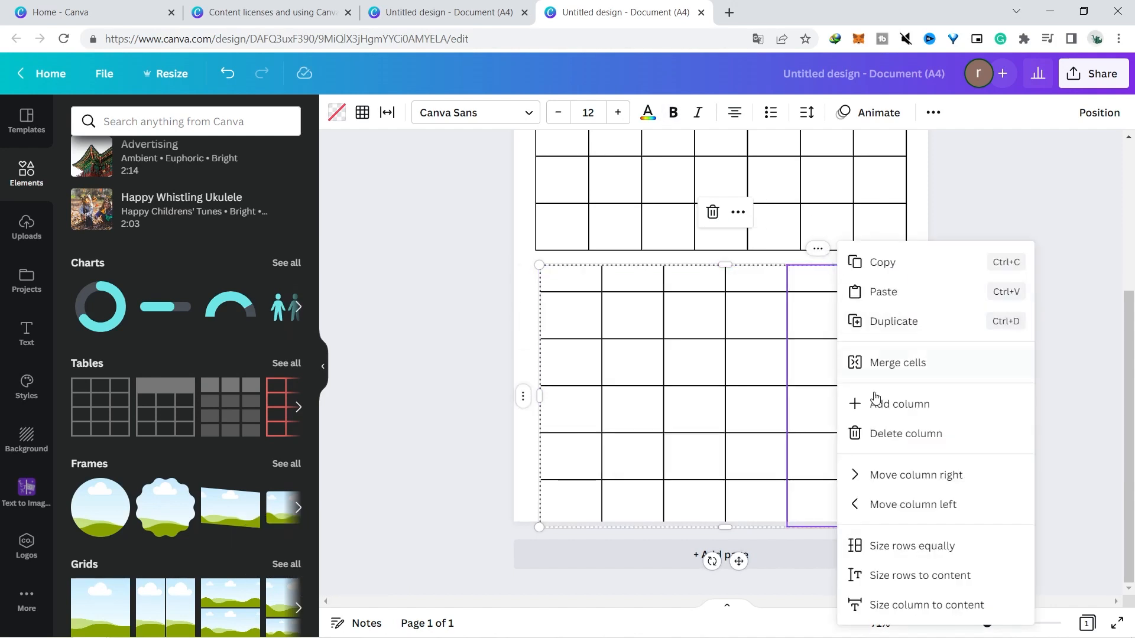
{"action": "left_click", "coordinate": [876, 435]}
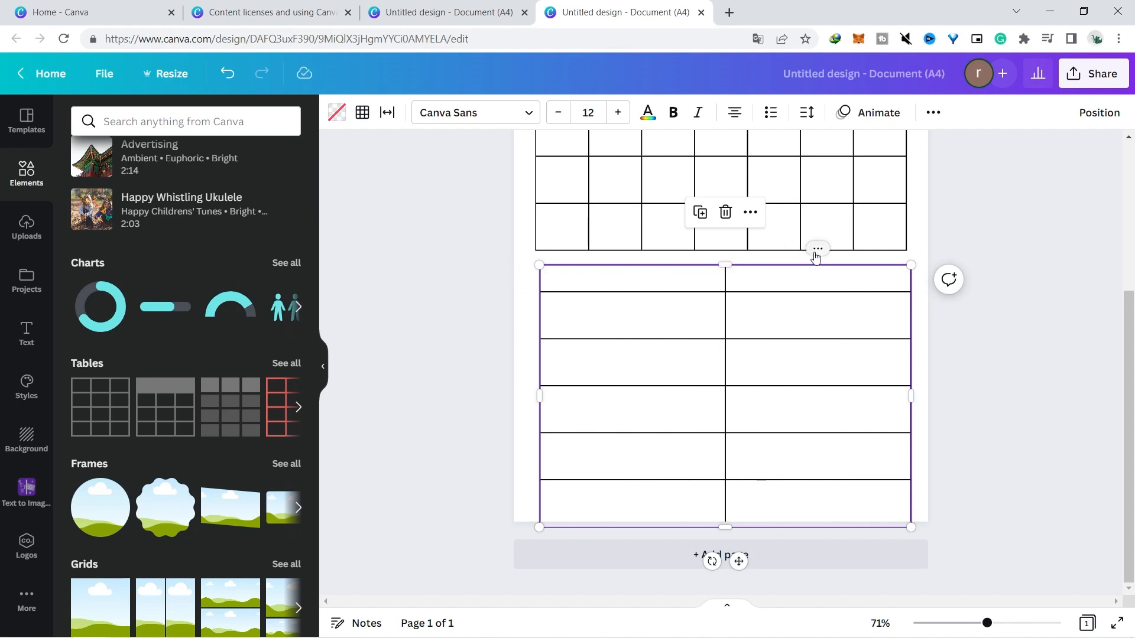
{"action": "left_click", "coordinate": [817, 251]}
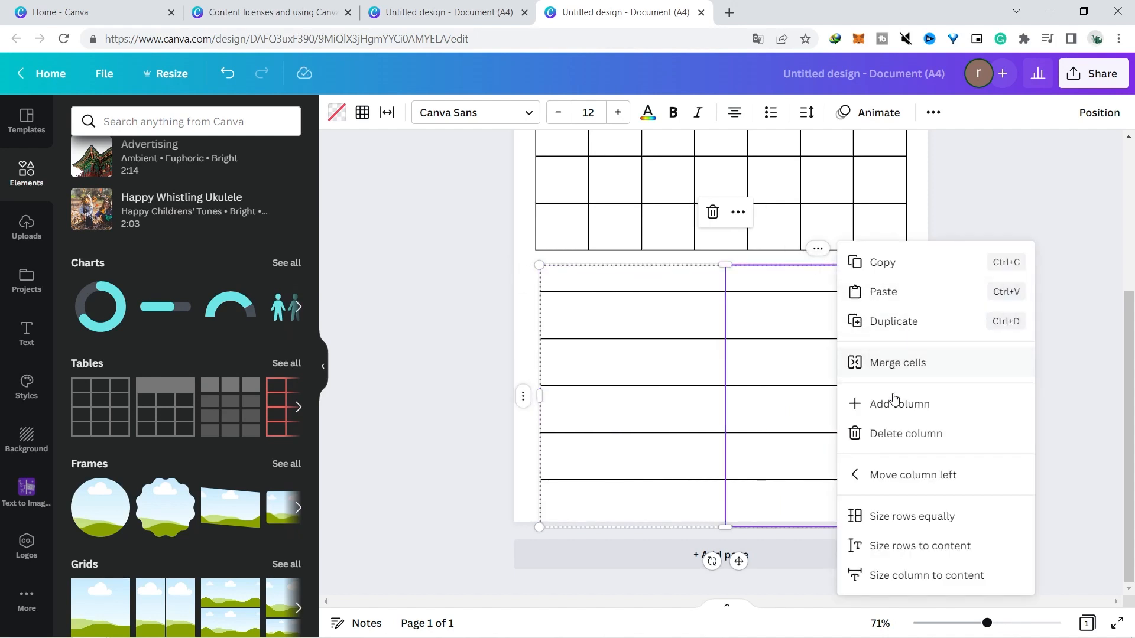
{"action": "left_click", "coordinate": [895, 426]}
Narrow the one-column table to less than half the page width and align its right edge with the calendar's right edge
{"action": "left_click_drag", "start_coordinate": [911, 398], "coordinate": [864, 373]}
{"action": "left_click_drag", "start_coordinate": [810, 402], "coordinate": [737, 390]}
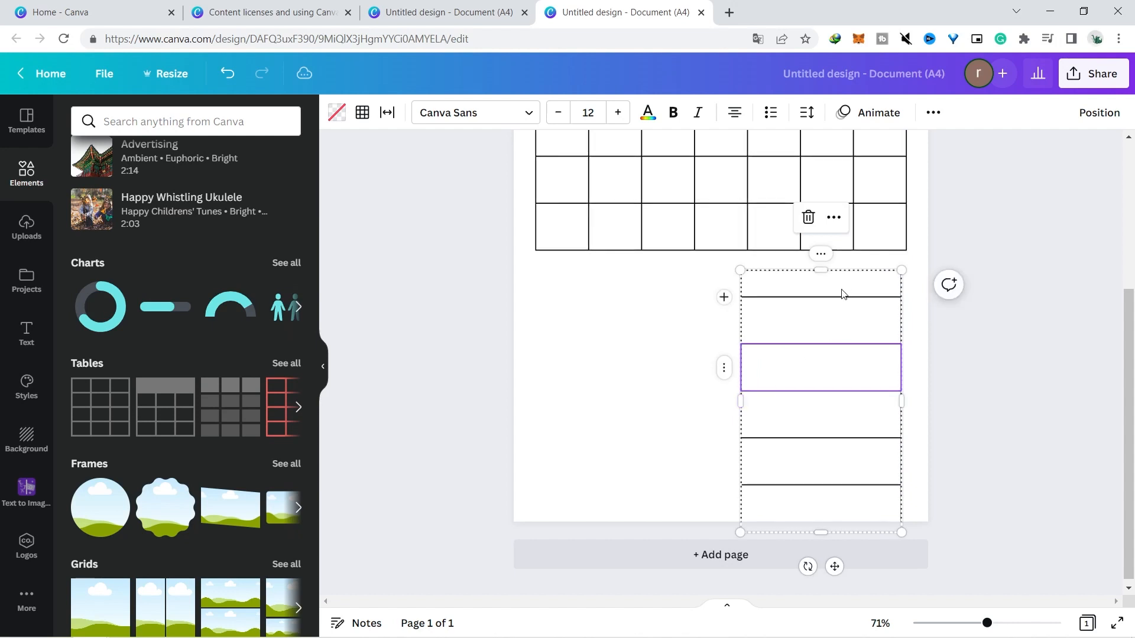
{"action": "left_click_drag", "start_coordinate": [838, 284], "coordinate": [842, 281]}
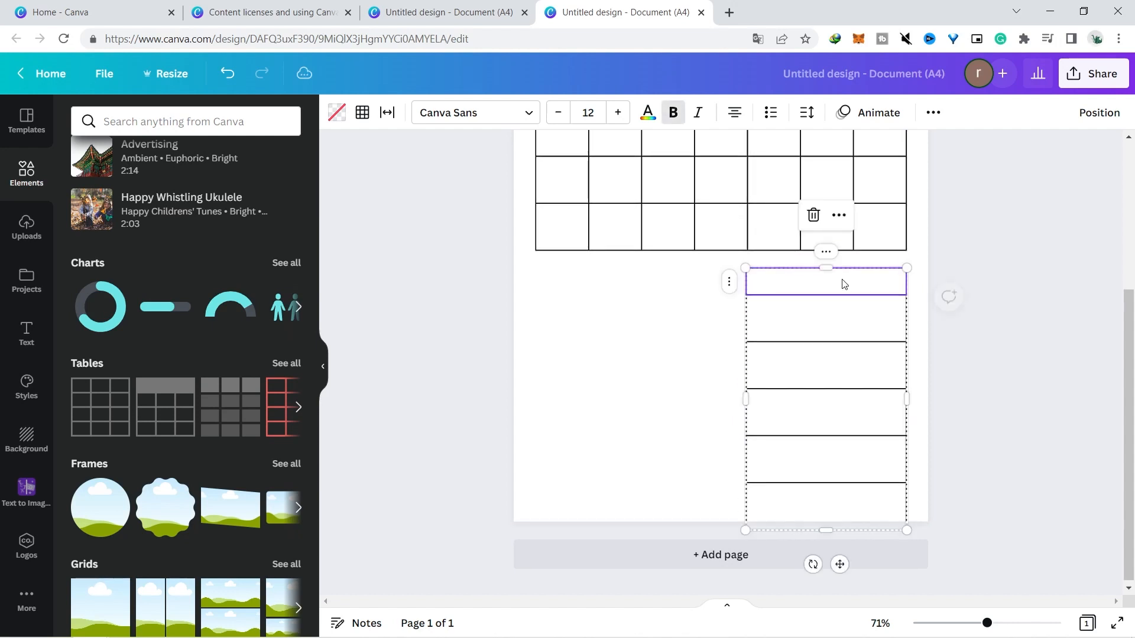
Reduce the one-column table to a header and one body row, and enlarge it downward near the page's end and to the left
{"action": "left_click", "coordinate": [835, 334]}
{"action": "right_click", "coordinate": [835, 334]}
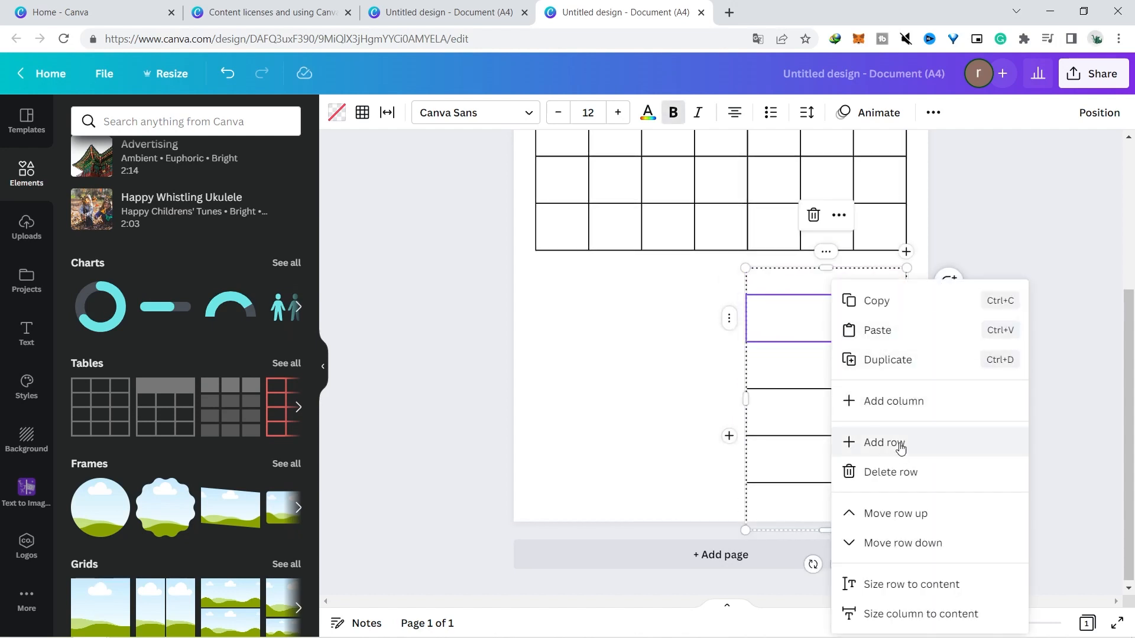
{"action": "left_click", "coordinate": [898, 477]}
{"action": "right_click", "coordinate": [817, 328]}
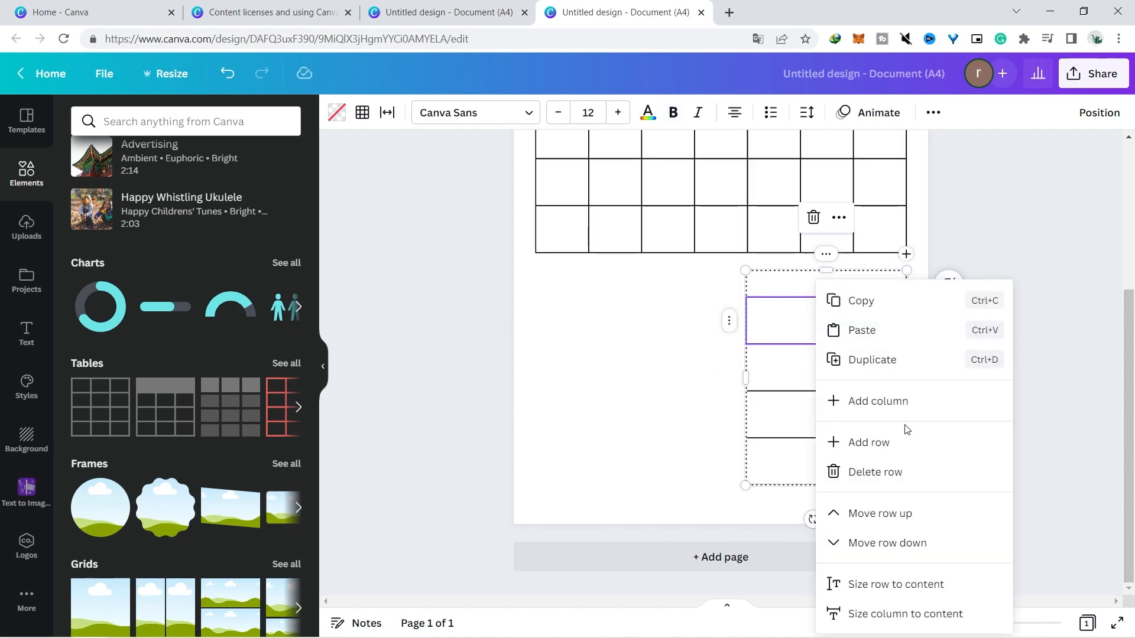
{"action": "left_click", "coordinate": [899, 472]}
{"action": "left_click_drag", "start_coordinate": [821, 341], "coordinate": [820, 499]}
{"action": "left_click_drag", "start_coordinate": [745, 386], "coordinate": [689, 385]}
Copy the two-row box to the page's left half, align it with the calendar's left edge and narrow it to leave a gap
{"action": "left_click_drag", "start_coordinate": [798, 282], "coordinate": [633, 278]}
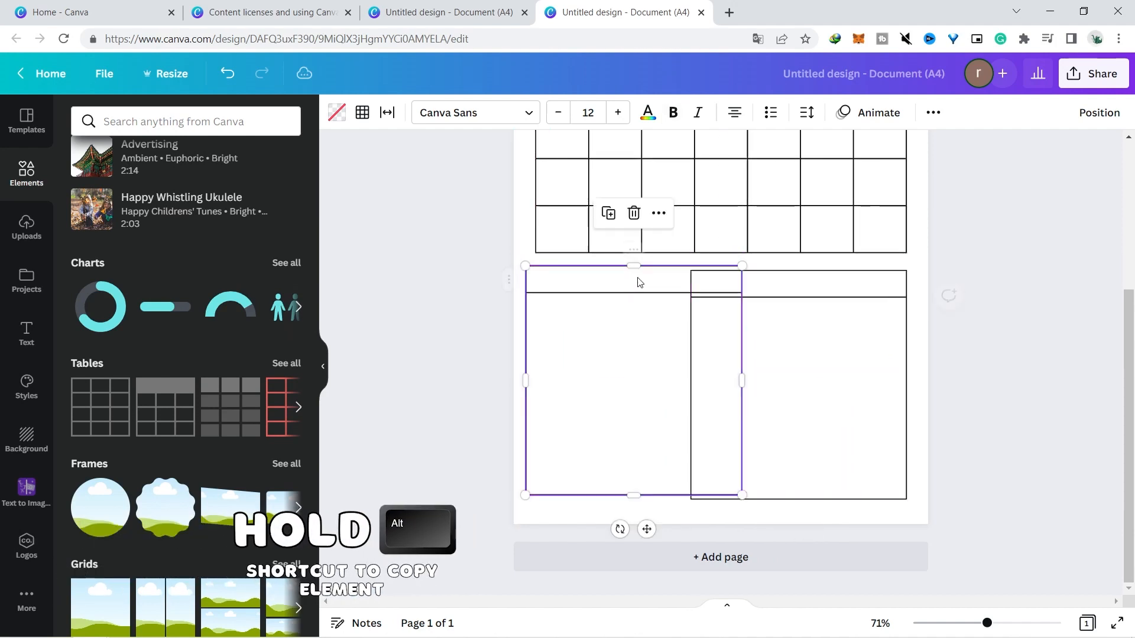
{"action": "left_click_drag", "start_coordinate": [654, 379], "coordinate": [581, 372]}
{"action": "left_click_drag", "start_coordinate": [568, 501], "coordinate": [571, 499]}
{"action": "left_click_drag", "start_coordinate": [607, 385], "coordinate": [662, 394]}
{"action": "left_click", "coordinate": [604, 288]}
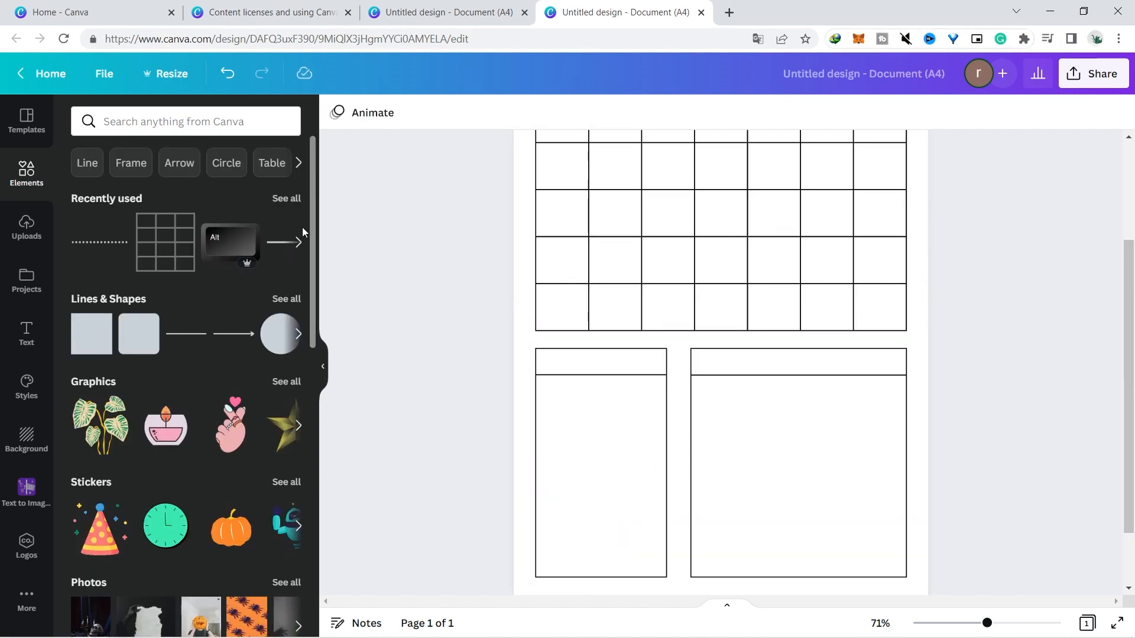
Search the elements for "line", add the dotted line, and place it below the left box's header
{"action": "left_click", "coordinate": [183, 121]}
{"action": "type", "text": "line"}
{"action": "key", "text": "Return"}
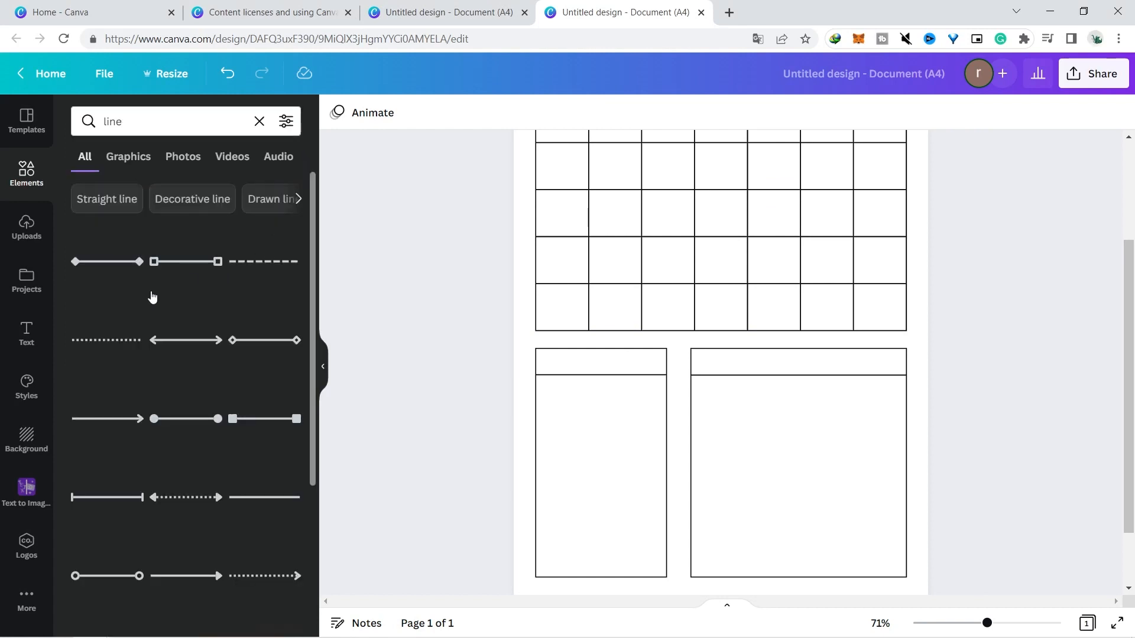
{"action": "left_click", "coordinate": [113, 351]}
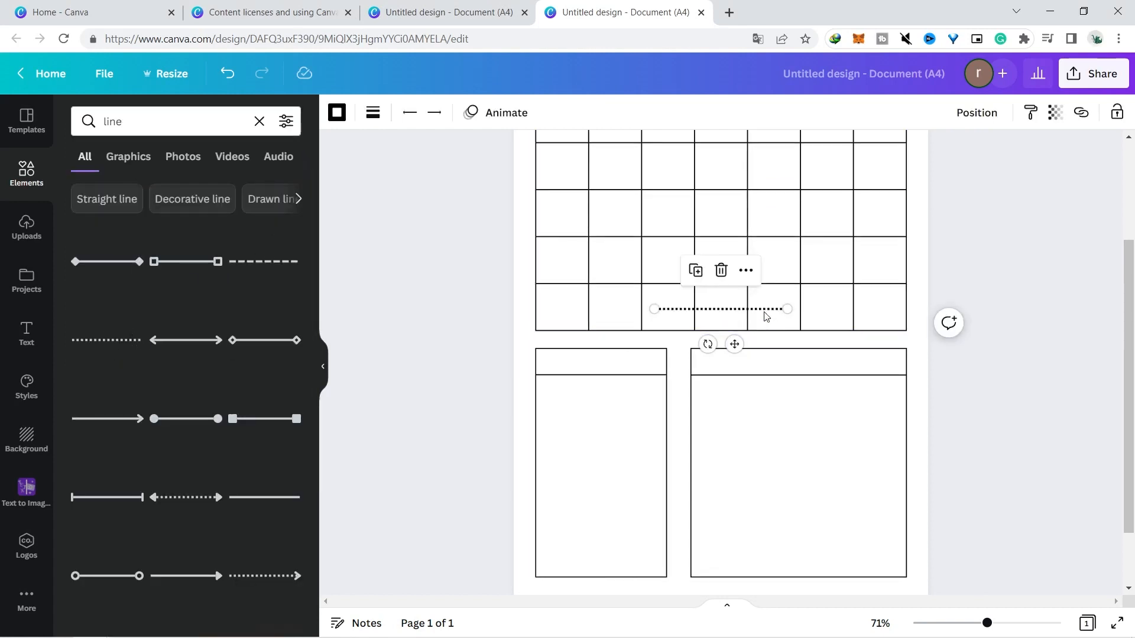
{"action": "left_click_drag", "start_coordinate": [766, 316], "coordinate": [656, 404]}
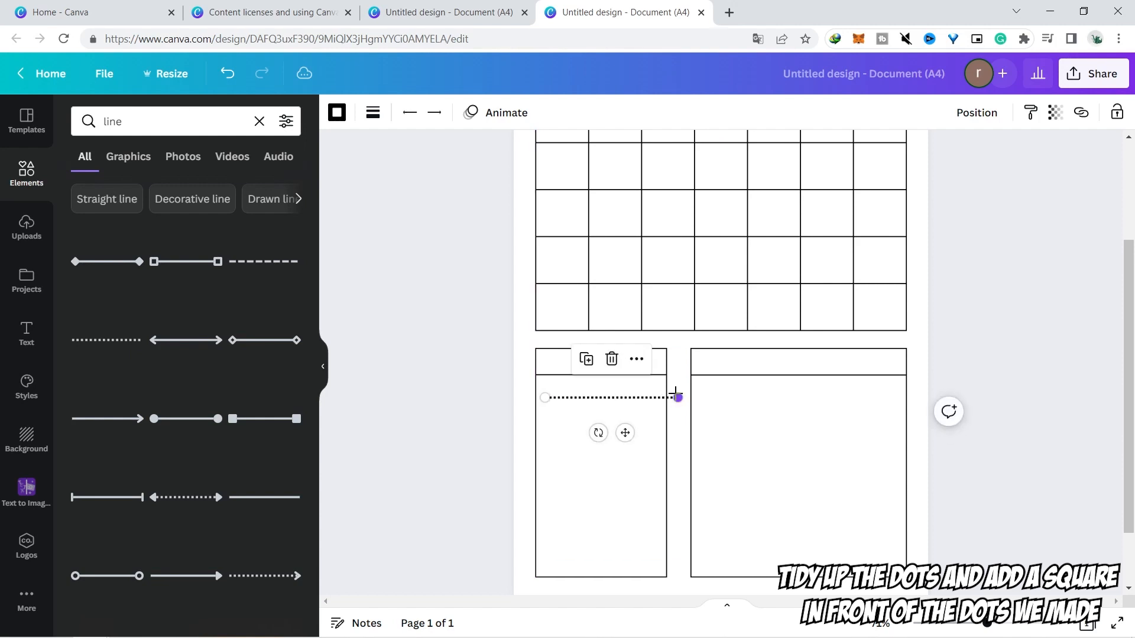
Search the elements for "square" and add the plain filled square to the page
{"action": "left_click", "coordinate": [193, 118]}
{"action": "type", "text": "square"}
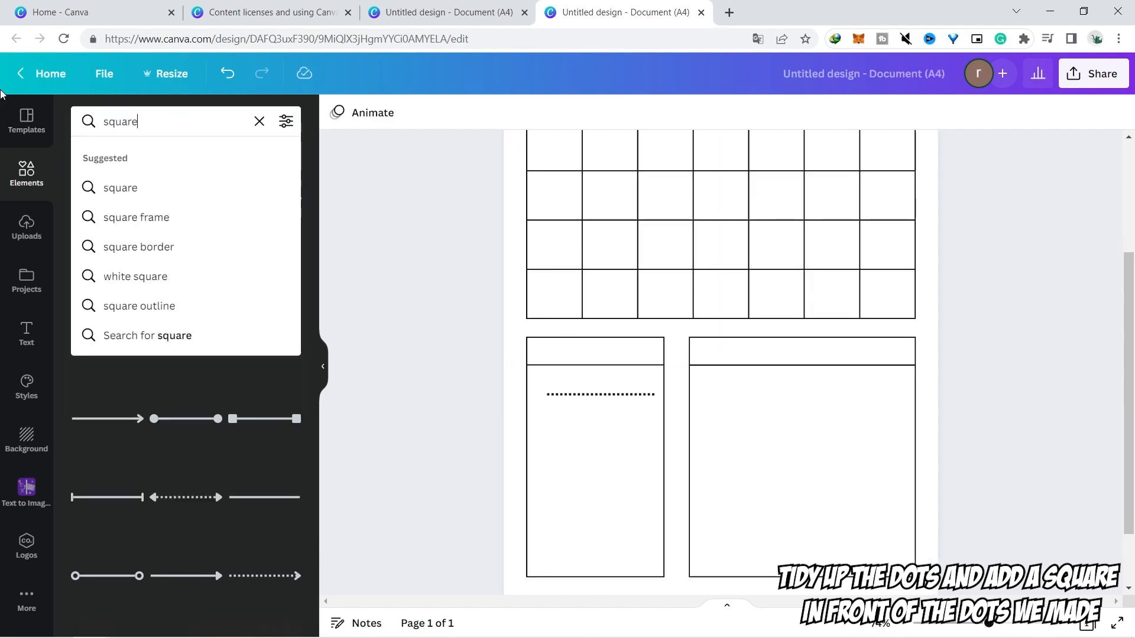
{"action": "key", "text": "Return"}
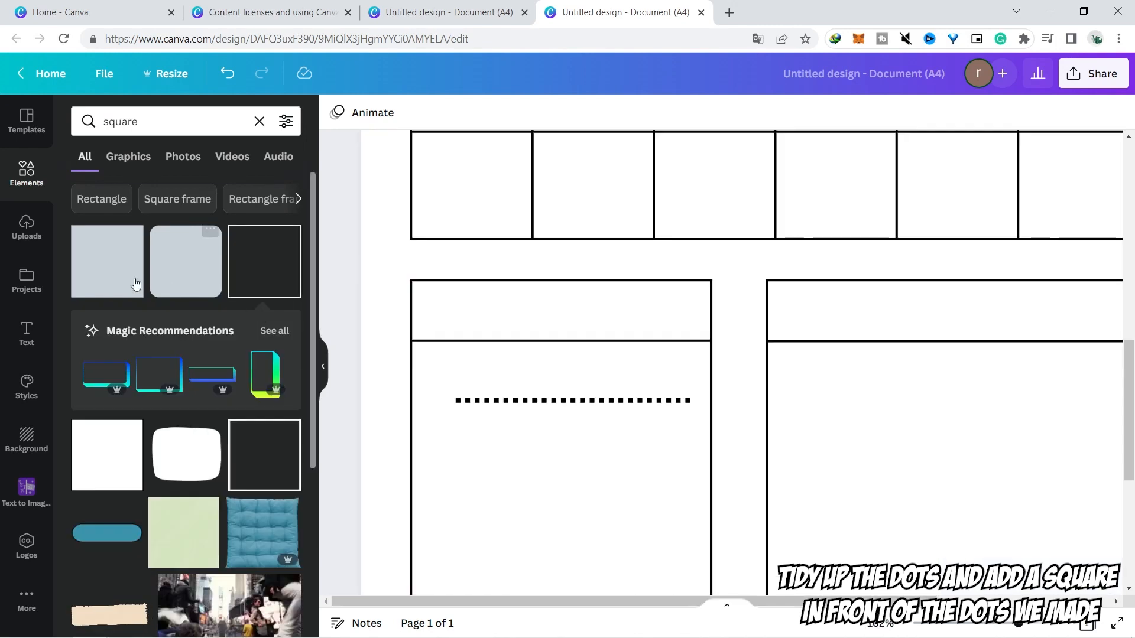
{"action": "left_click", "coordinate": [127, 273]}
{"action": "left_click_drag", "start_coordinate": [942, 252], "coordinate": [871, 423]}
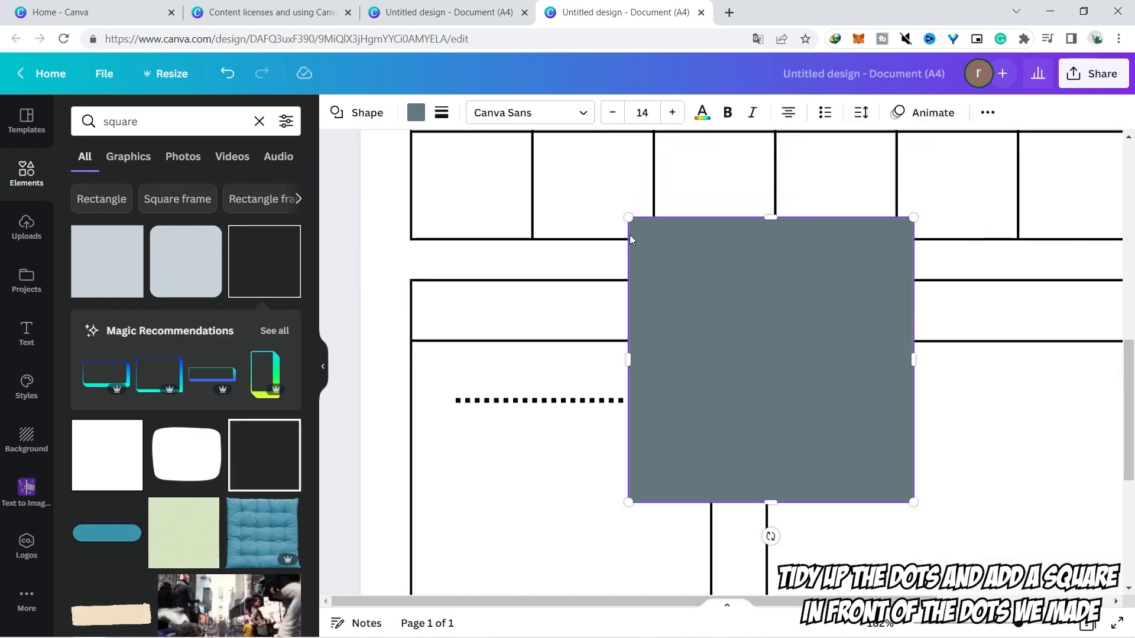
Give the square a solid border of weight 4 and no fill, and shrink it to a small box
{"action": "left_click", "coordinate": [442, 112]}
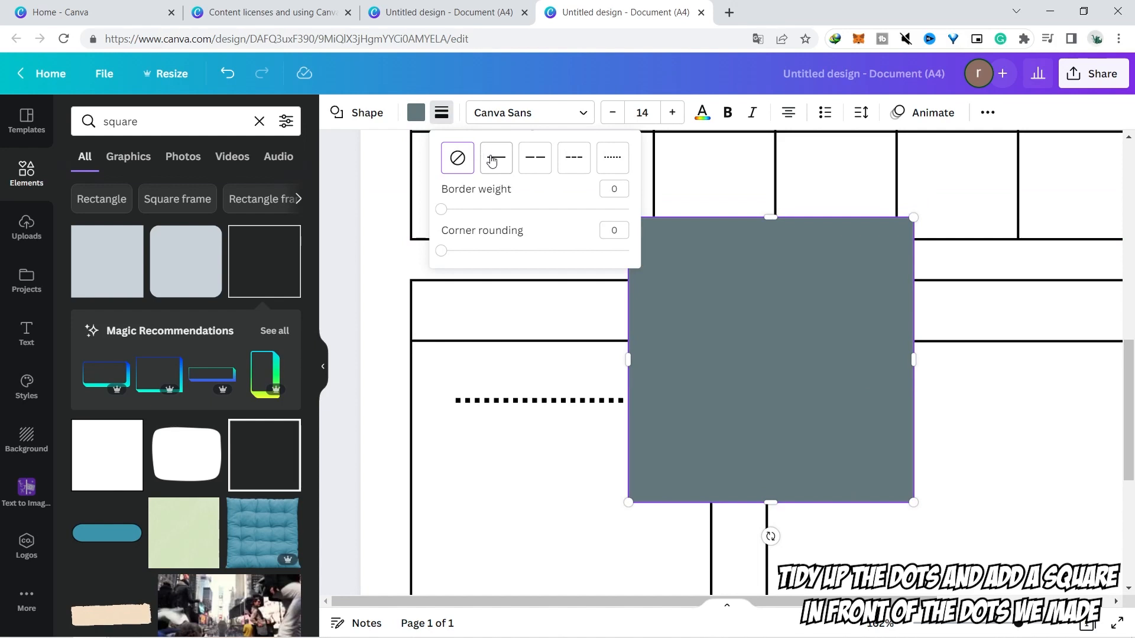
{"action": "left_click", "coordinate": [496, 158]}
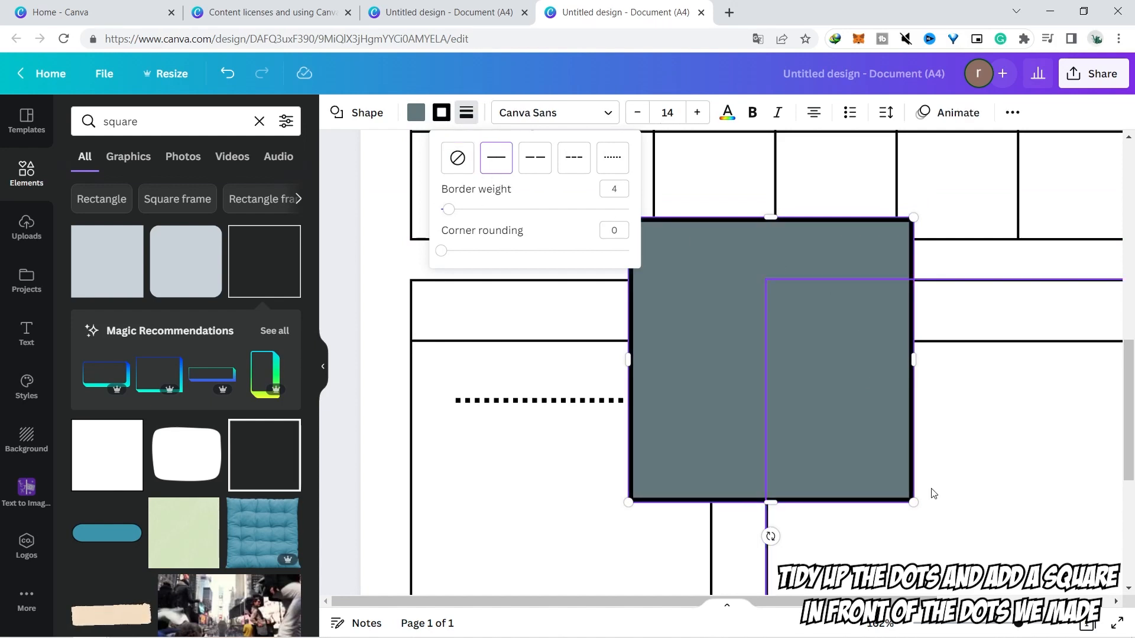
{"action": "left_click_drag", "start_coordinate": [914, 503], "coordinate": [693, 268]}
{"action": "left_click", "coordinate": [418, 115]}
{"action": "left_click", "coordinate": [127, 190]}
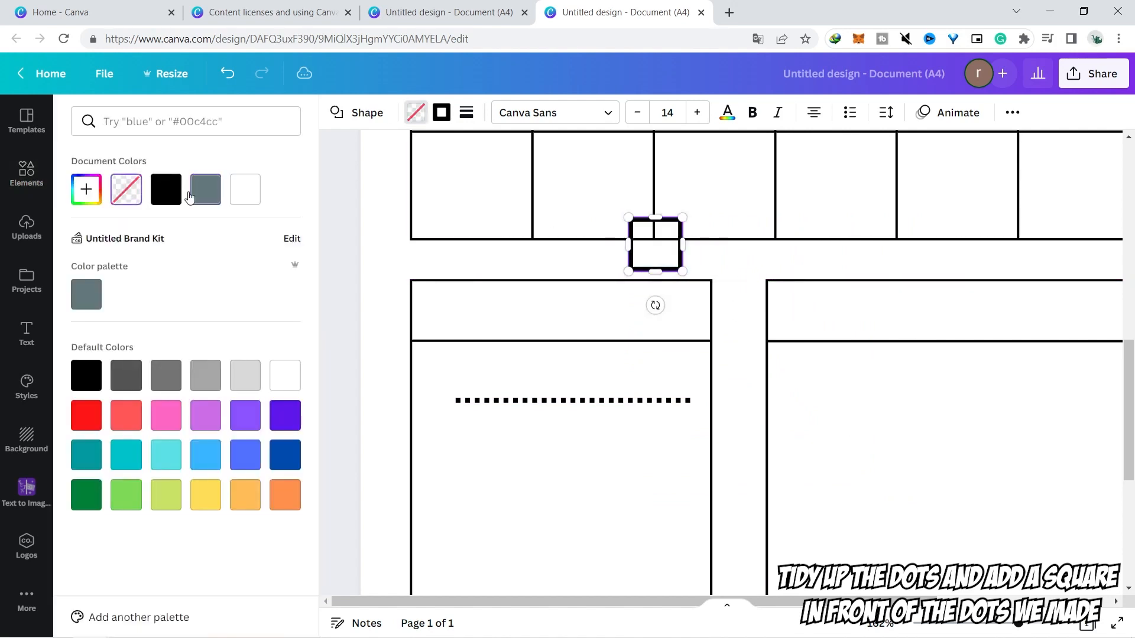
Move the outlined square in front of the dotted line in the left box and shrink it to checkbox size
{"action": "left_click_drag", "start_coordinate": [679, 270], "coordinate": [456, 408]}
{"action": "left_click", "coordinate": [718, 253]}
{"action": "left_click", "coordinate": [654, 270]}
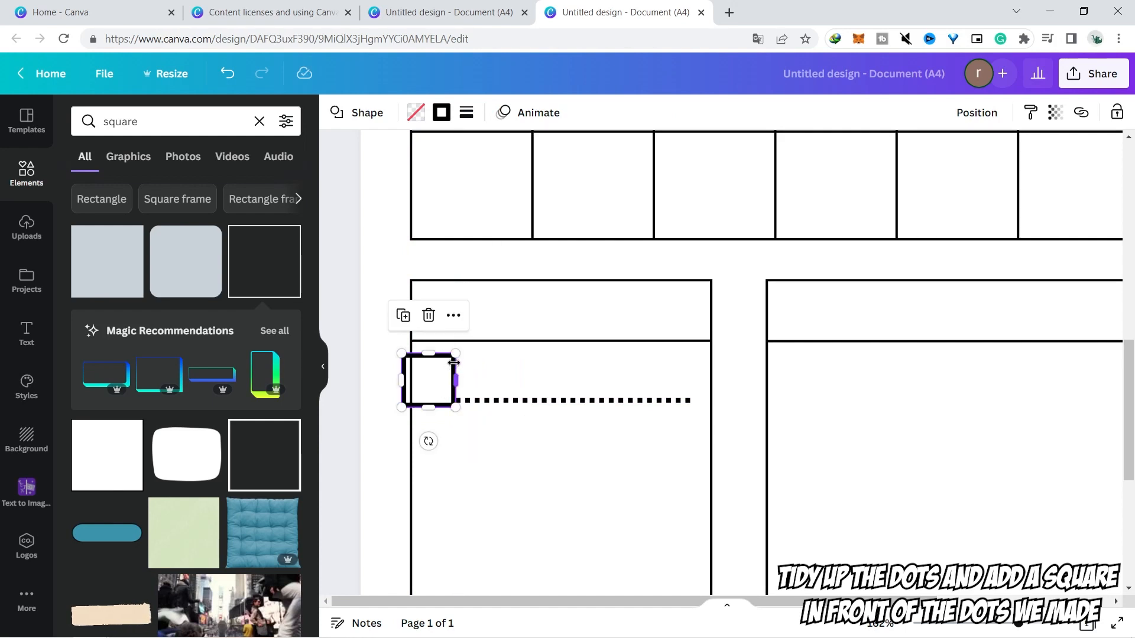
{"action": "left_click_drag", "start_coordinate": [456, 355], "coordinate": [434, 385]}
Thin the checkbox's border and repeat the checkbox with its dotted line down the left box to make nine rows
{"action": "left_click", "coordinate": [443, 114]}
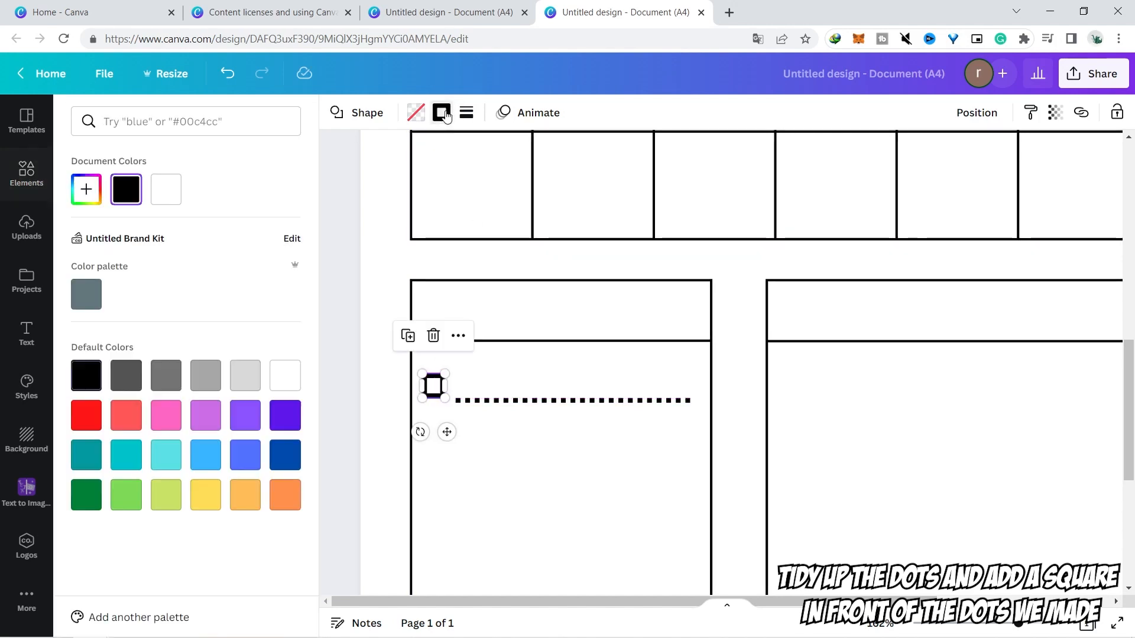
{"action": "left_click", "coordinate": [465, 113]}
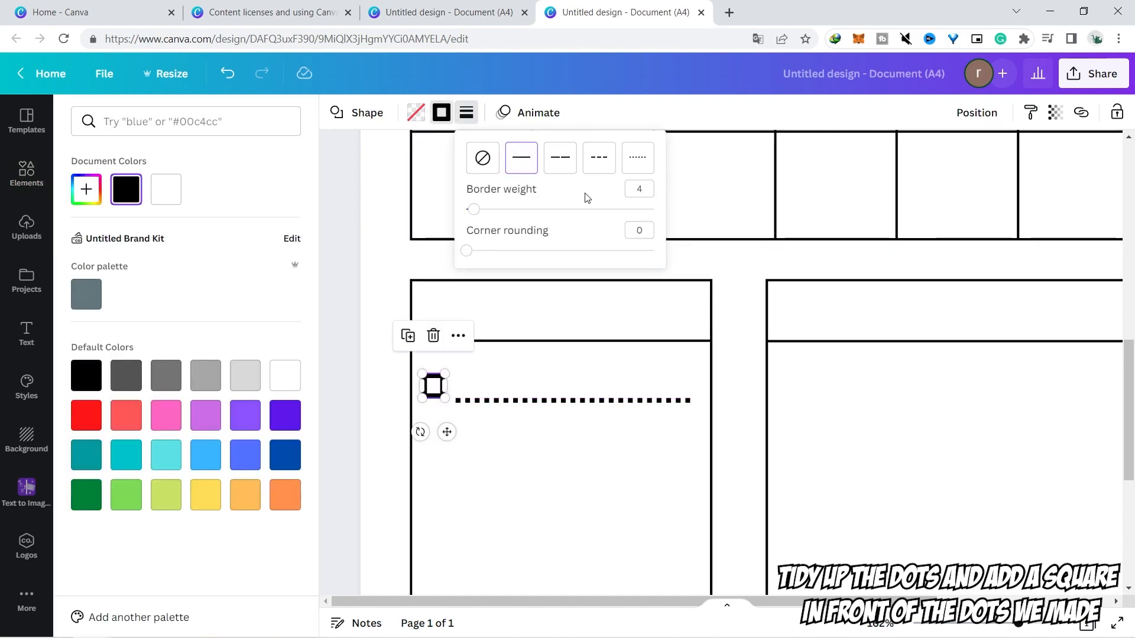
{"action": "left_click", "coordinate": [386, 247]}
{"action": "left_click_drag", "start_coordinate": [986, 624], "coordinate": [974, 626]}
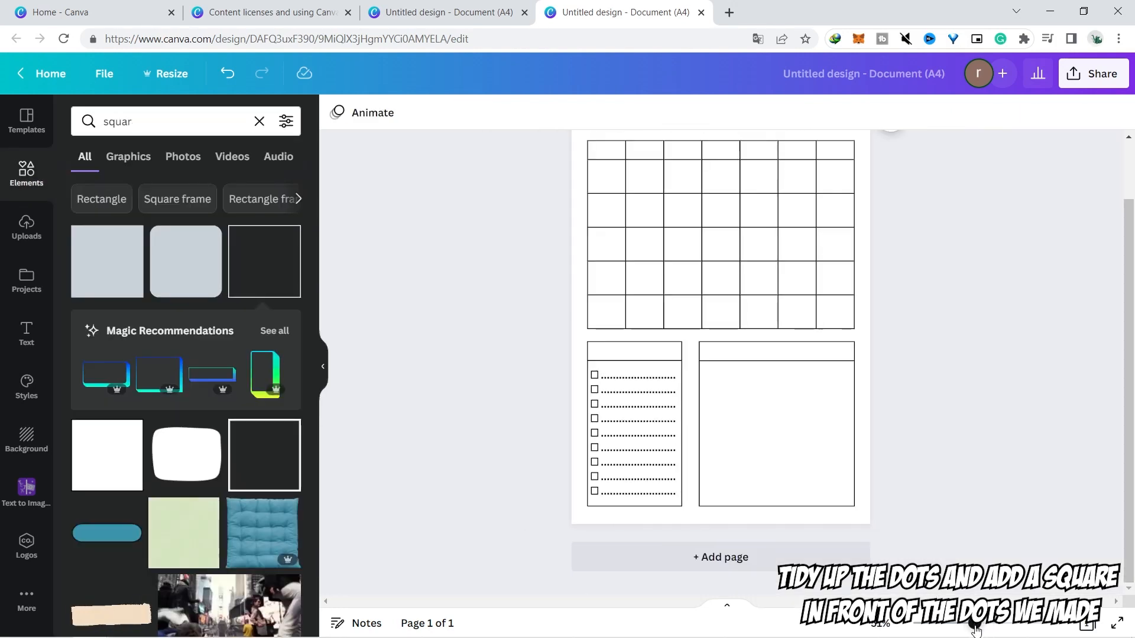
Add a subheading text to the page and replace its text with "sunday"
{"action": "scroll", "coordinate": [1133, 367], "scroll_direction": "up", "scroll_amount": 2}
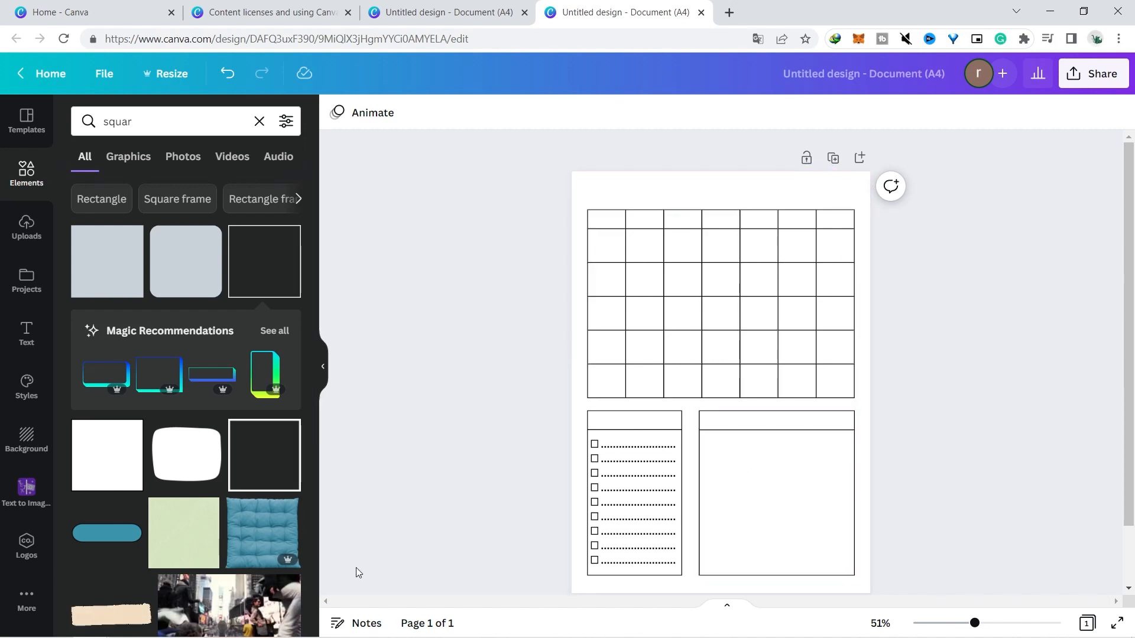
{"action": "left_click", "coordinate": [19, 339]}
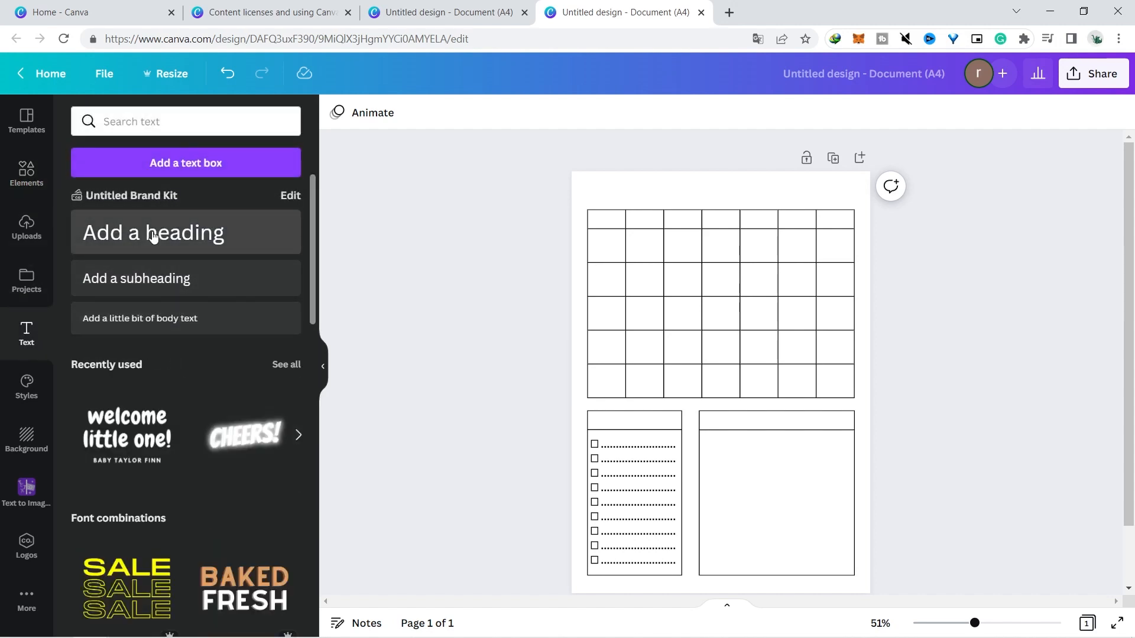
{"action": "left_click", "coordinate": [146, 284]}
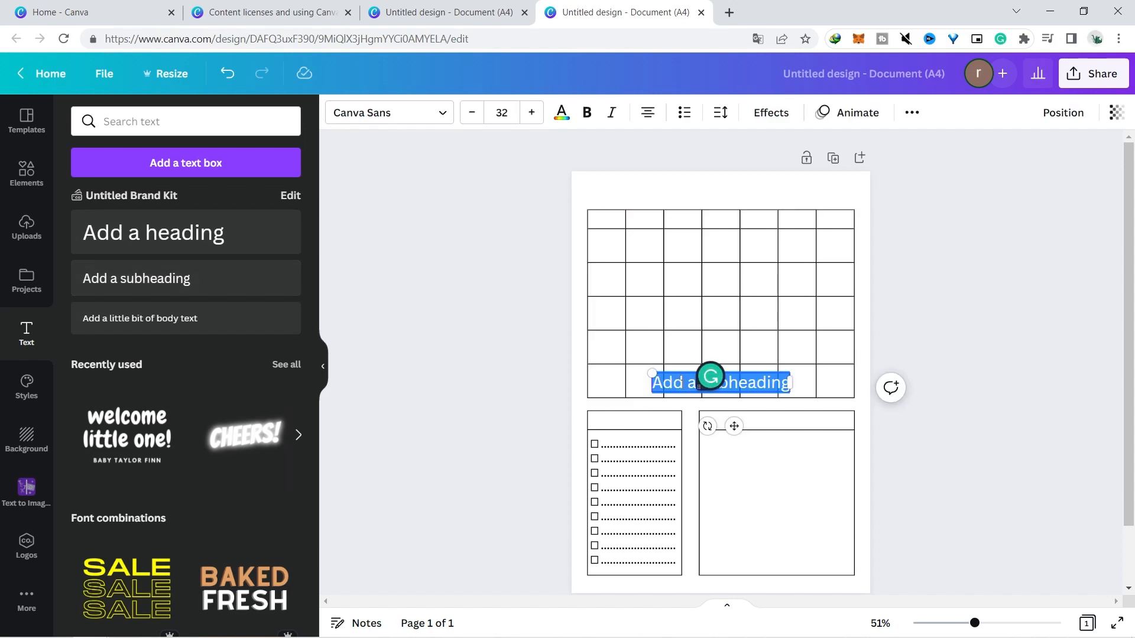
{"action": "left_click", "coordinate": [682, 383]}
{"action": "triple_click", "coordinate": [684, 383]}
{"action": "type", "text": "Sunday"}
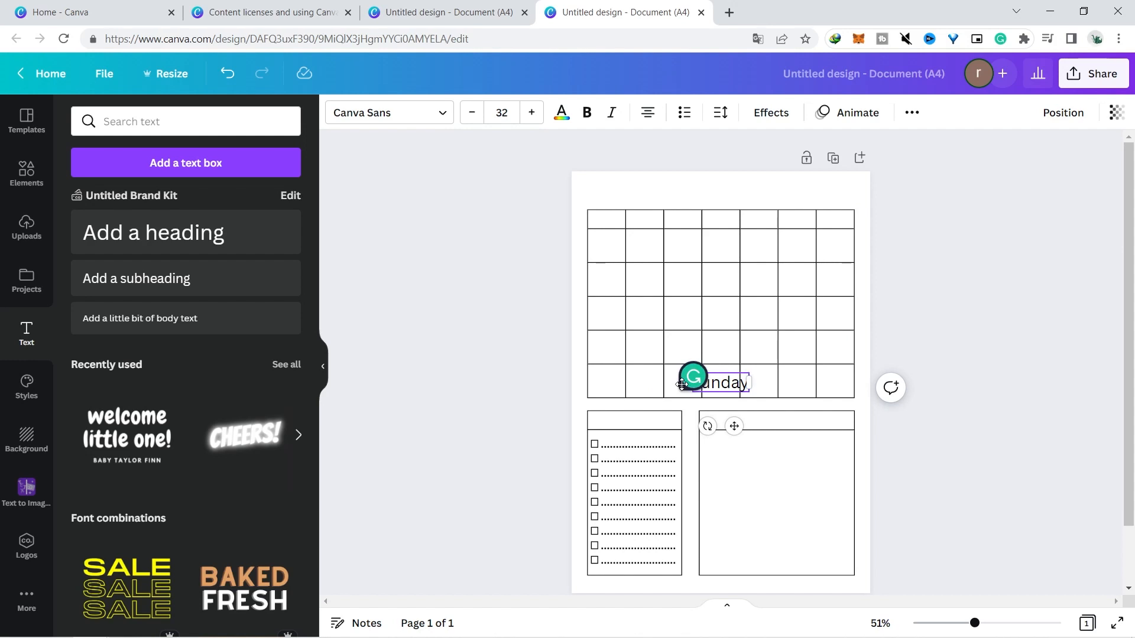
Add a heading reading "oktober" and widen its text box so the word fits on one line
{"action": "left_click", "coordinate": [153, 232]}
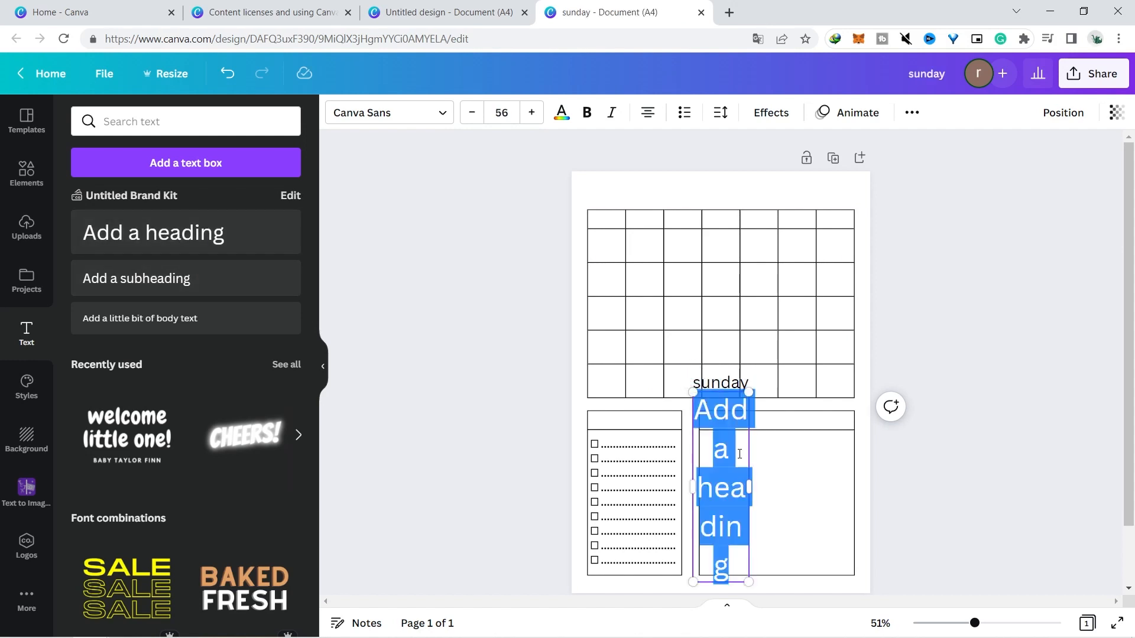
{"action": "type", "text": "okt"}
{"action": "key", "text": "Return"}
{"action": "type", "text": "ober"}
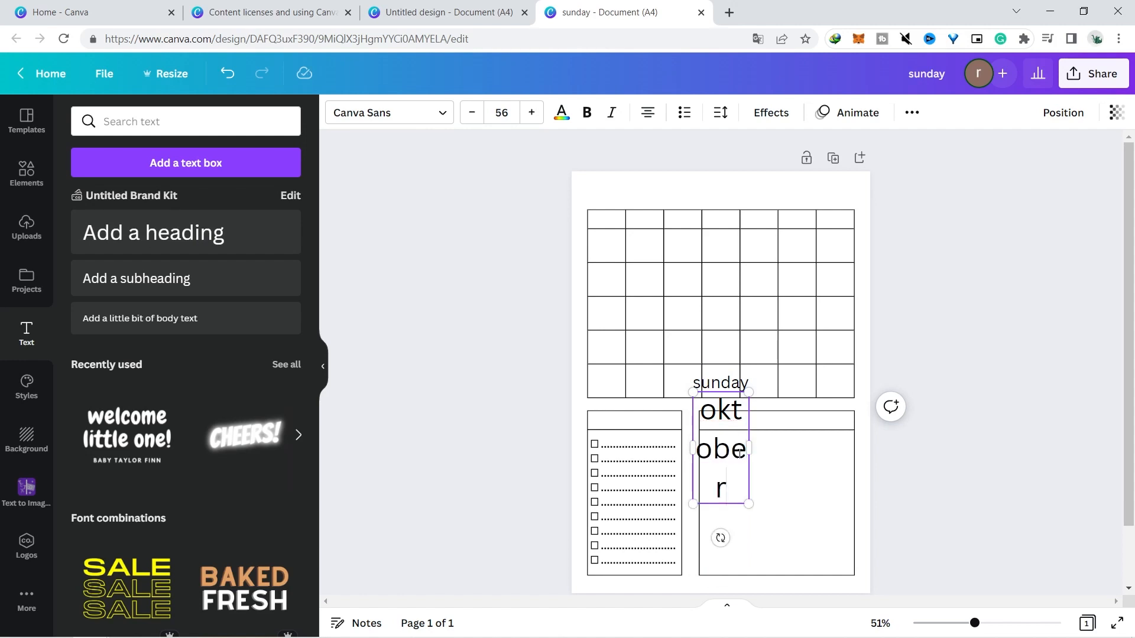
{"action": "left_click_drag", "start_coordinate": [750, 448], "coordinate": [820, 444]}
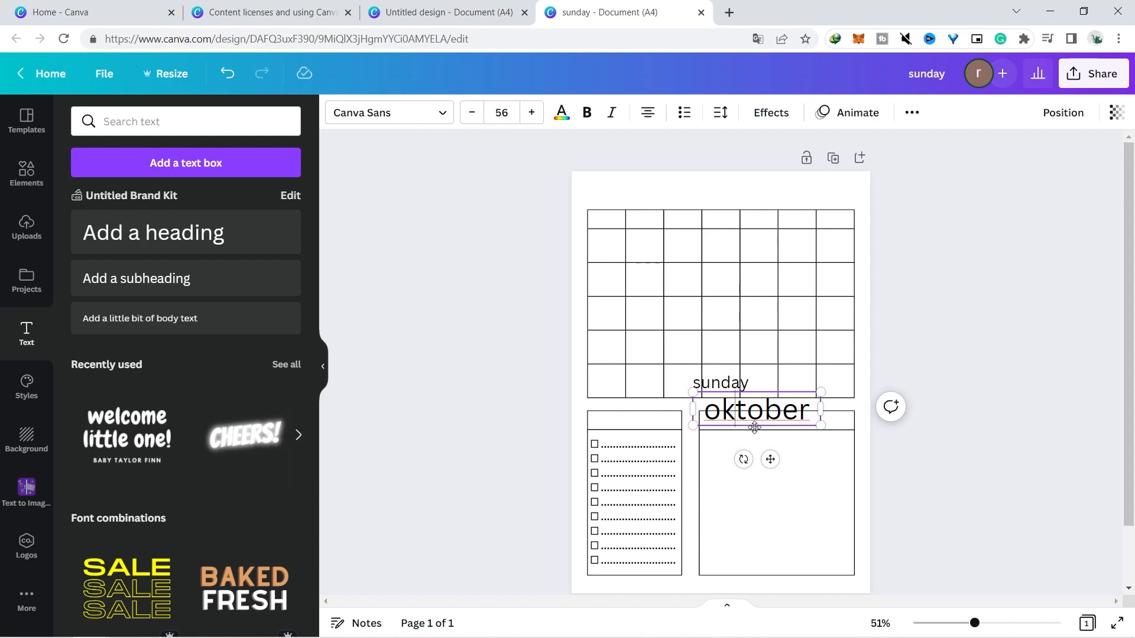
{"action": "left_click", "coordinate": [776, 428]}
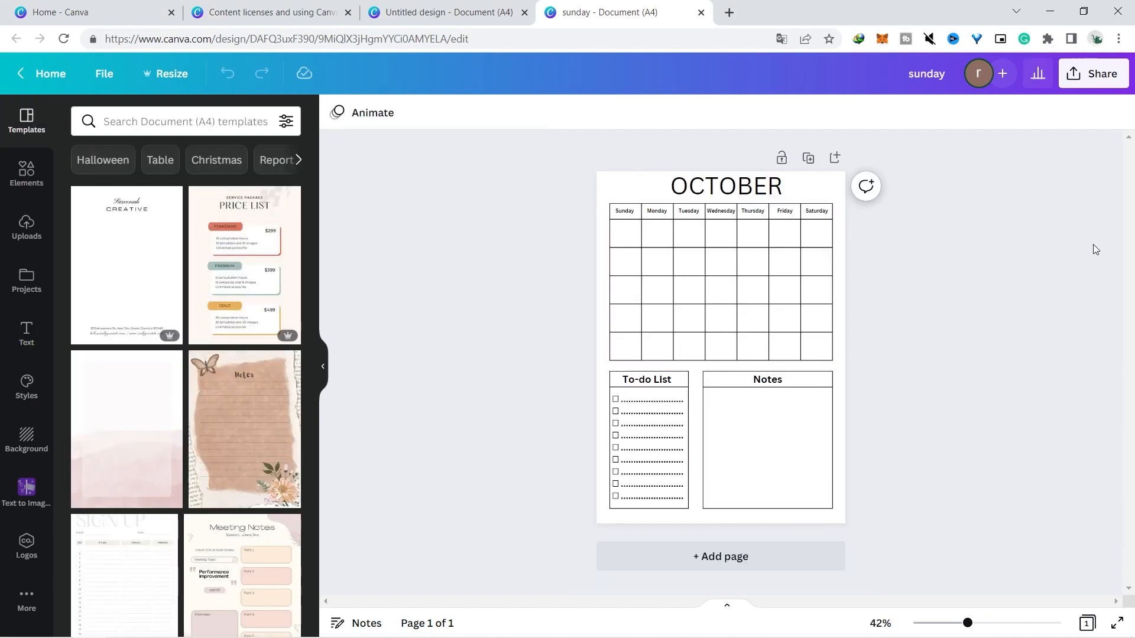
{"action": "left_click_drag", "start_coordinate": [967, 625], "coordinate": [981, 623]}
{"action": "scroll", "coordinate": [1133, 460], "scroll_direction": "up", "scroll_amount": 1}
{"action": "scroll", "coordinate": [1133, 460], "scroll_direction": "down", "scroll_amount": 3}
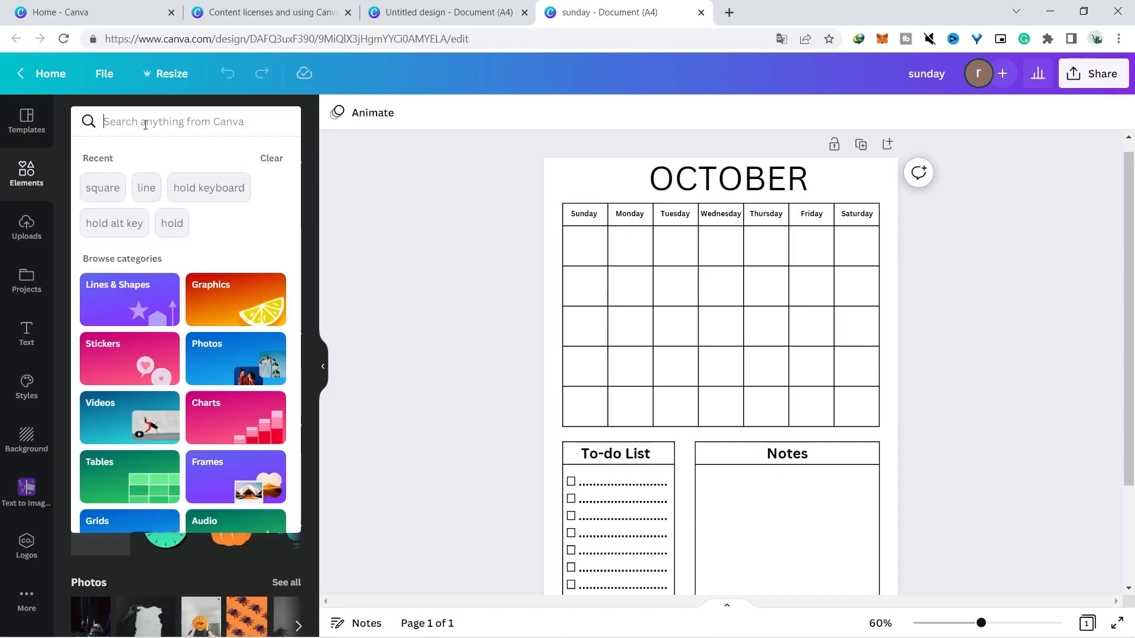
Search the elements for "flower", add the purple daisy and shrink it beside the OCTOBER title
{"action": "type", "text": "flower"}
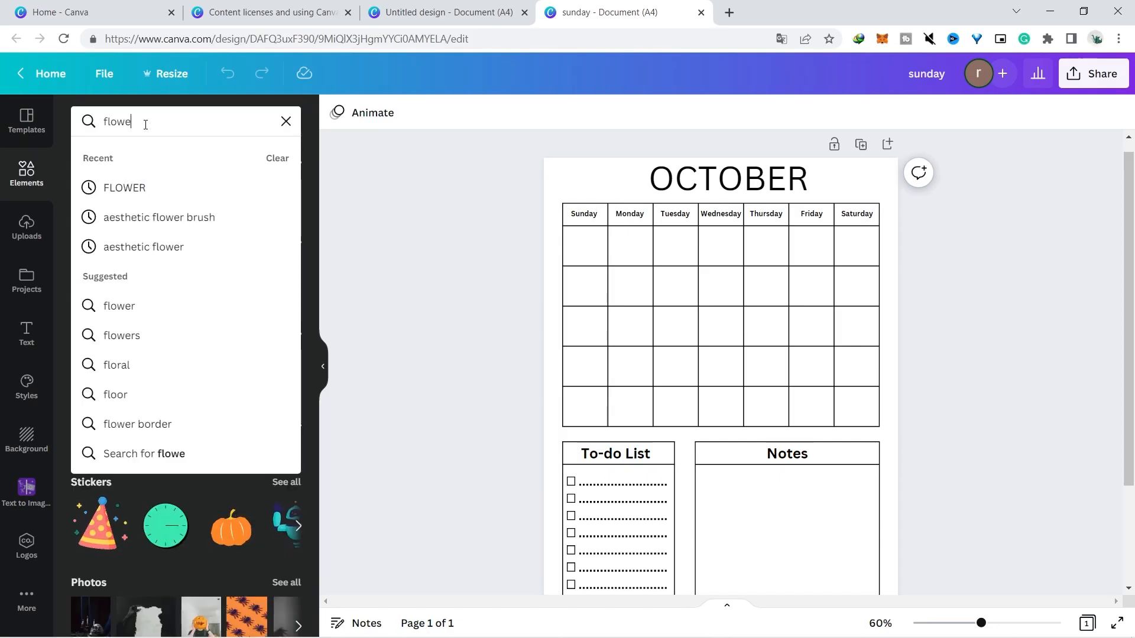
{"action": "key", "text": "Return"}
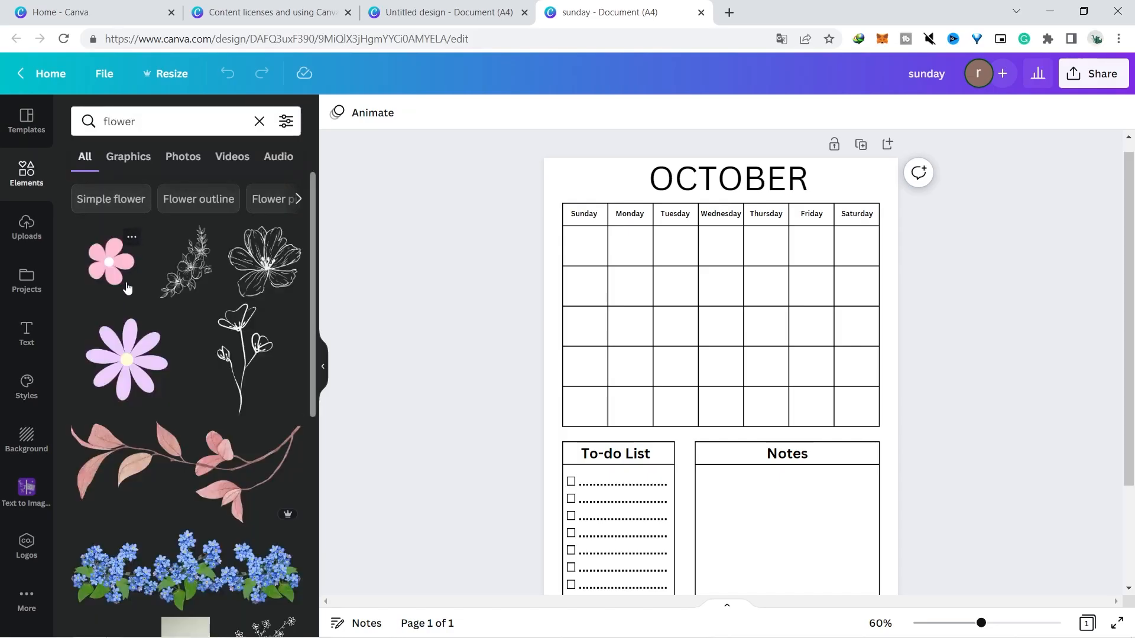
{"action": "left_click", "coordinate": [131, 350]}
{"action": "left_click_drag", "start_coordinate": [708, 392], "coordinate": [627, 197]}
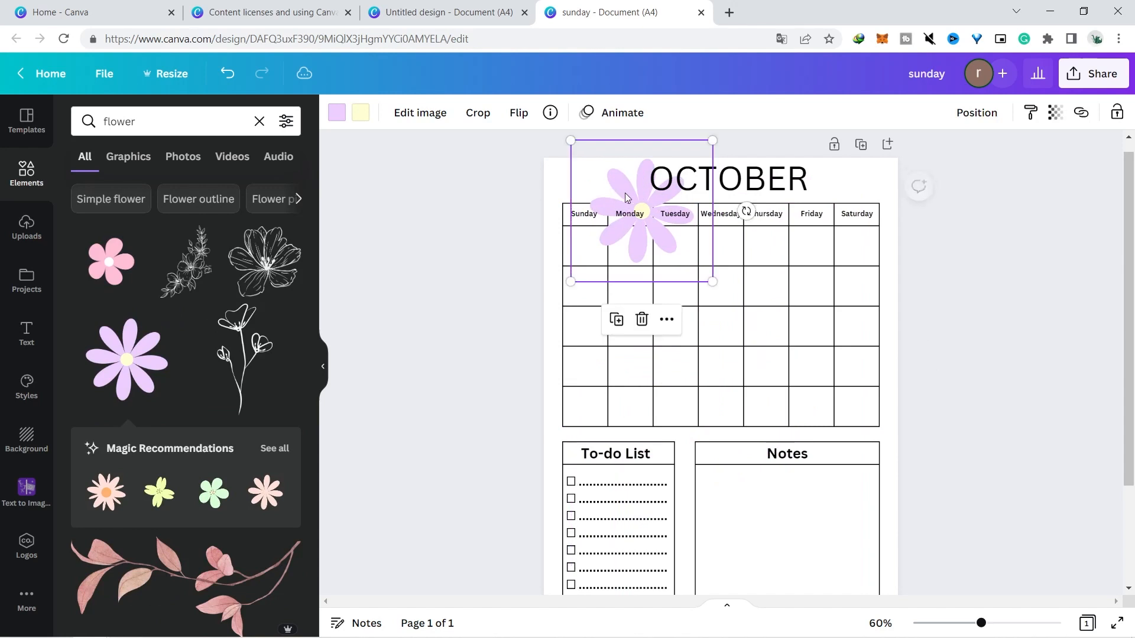
{"action": "left_click_drag", "start_coordinate": [711, 141], "coordinate": [618, 179]}
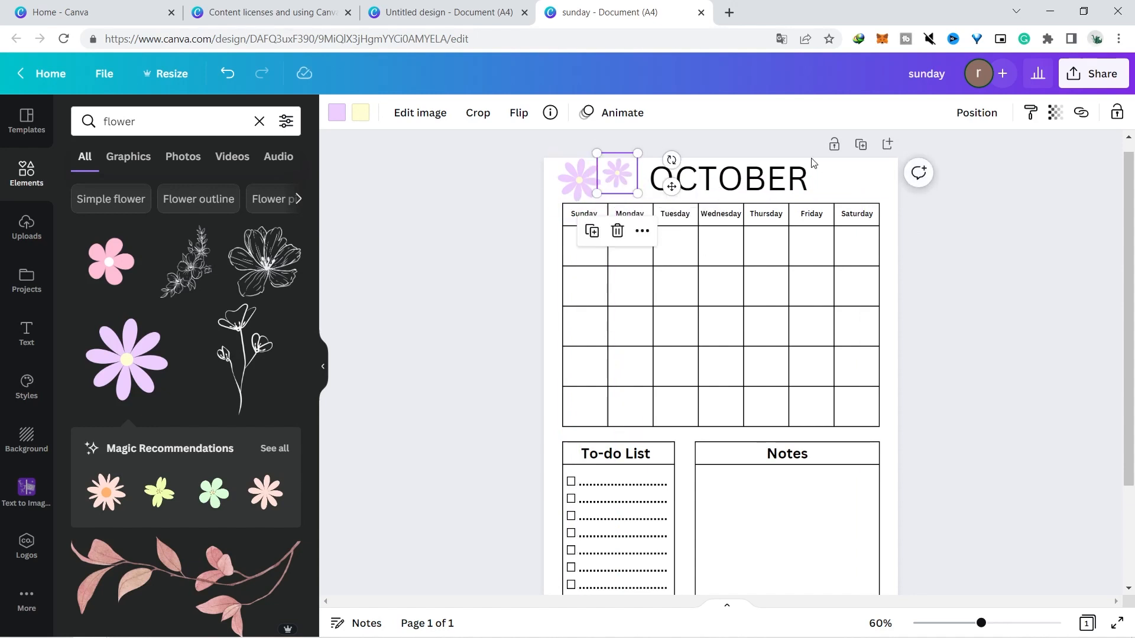
Delete both purple flowers beside the OCTOBER title
{"action": "mouse_move", "coordinate": [1130, 239]}
{"action": "left_mouse_down"}
{"action": "mouse_move", "coordinate": [1131, 300]}
{"action": "mouse_move", "coordinate": [1133, 243]}
{"action": "left_mouse_up"}
{"action": "left_click_drag", "start_coordinate": [547, 135], "coordinate": [560, 143]}
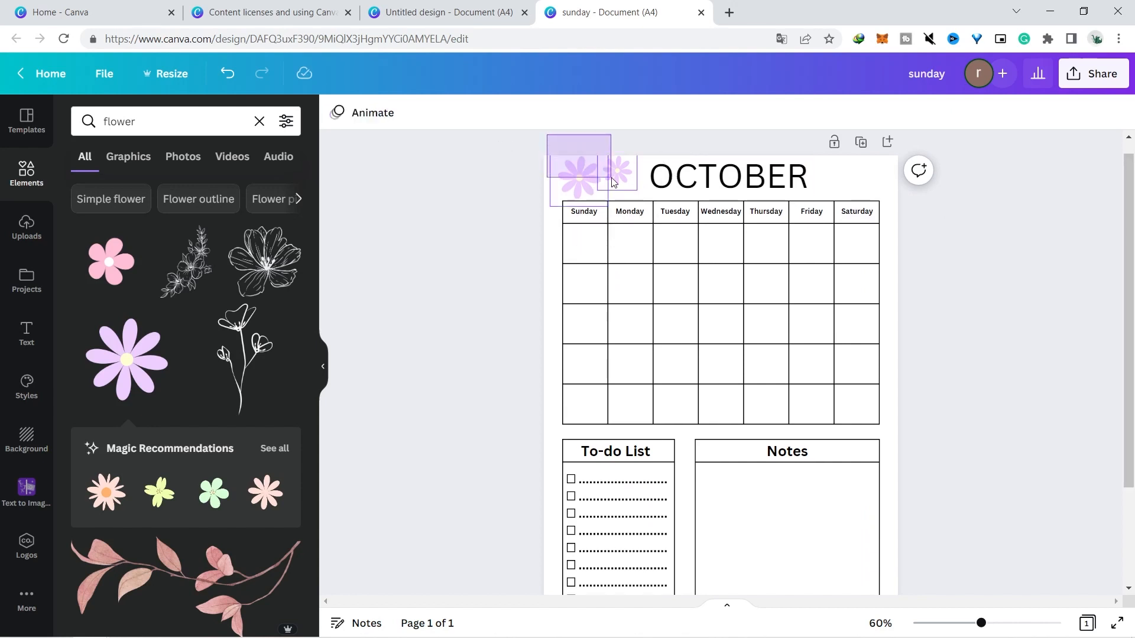
{"action": "left_click_drag", "start_coordinate": [613, 182], "coordinate": [612, 182]}
{"action": "key", "text": "Delete"}
Apply the pink rose and green leaf pattern as the page background
{"action": "left_click", "coordinate": [26, 438]}
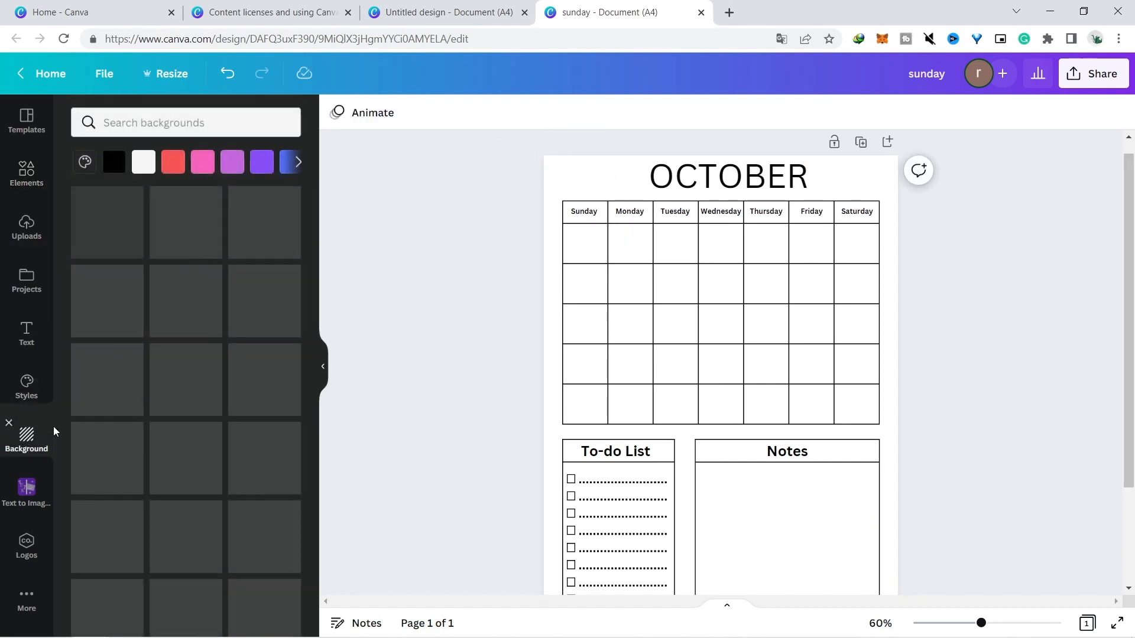
{"action": "left_click", "coordinate": [243, 457]}
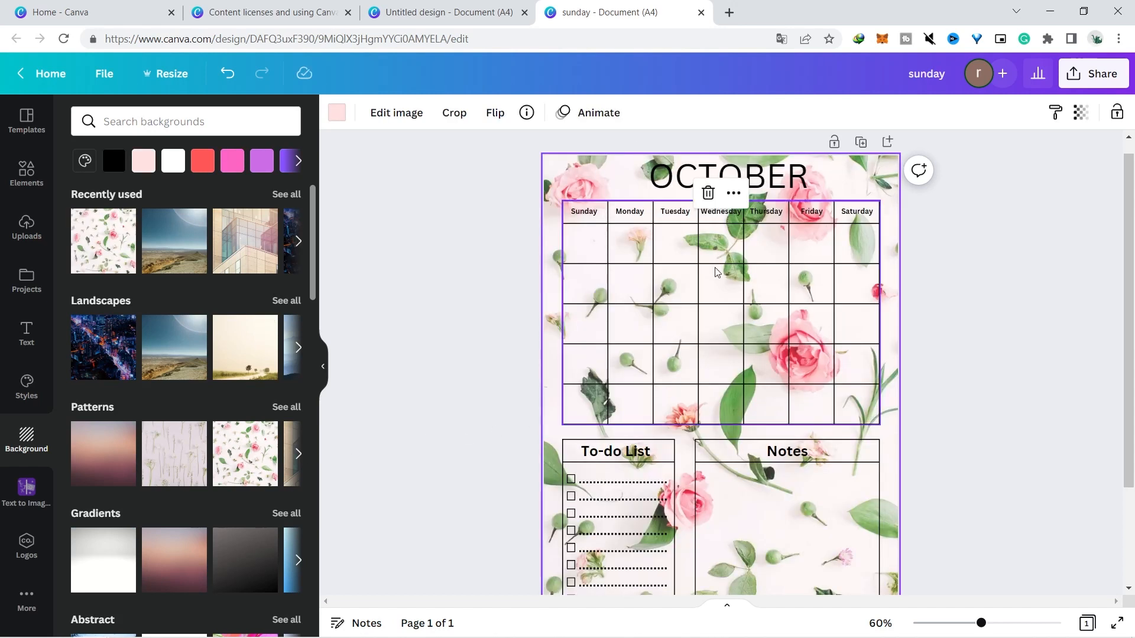
{"action": "left_click", "coordinate": [949, 254]}
Select all cells of the calendar grid from Sunday to the last Saturday cell and fill them with white
{"action": "left_click", "coordinate": [585, 231]}
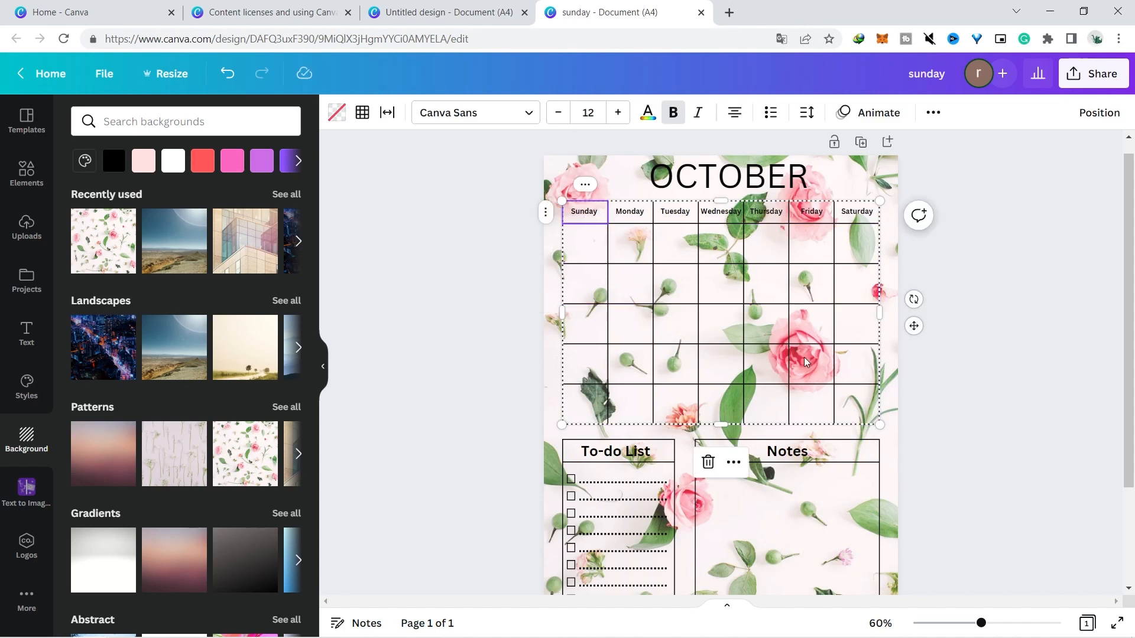
{"action": "left_click", "coordinate": [861, 407], "text": "shift"}
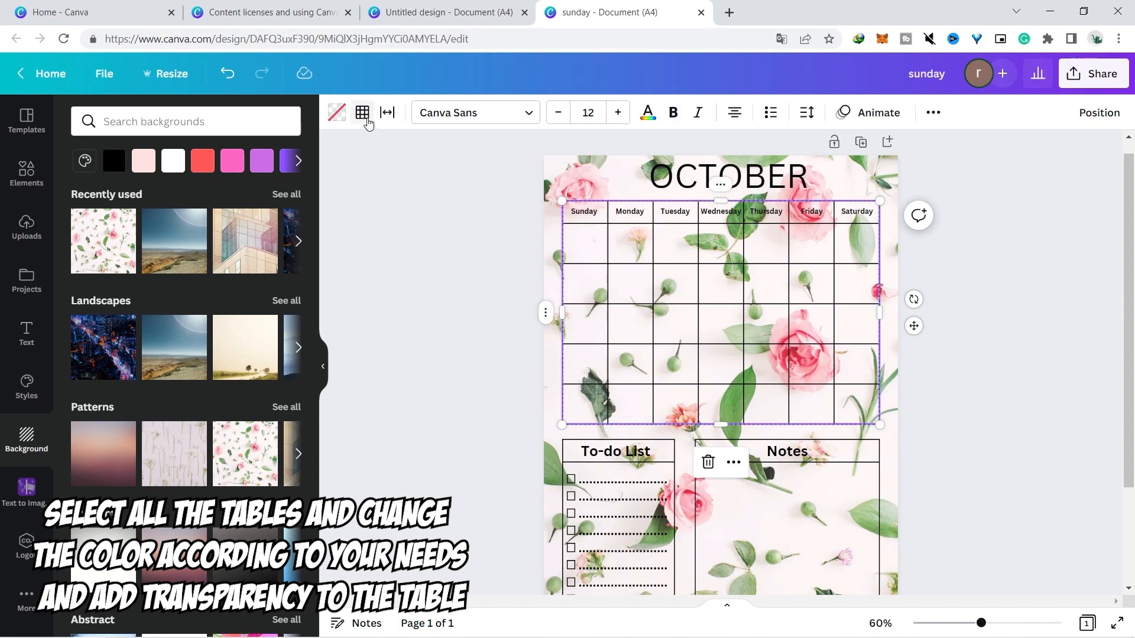
{"action": "left_click", "coordinate": [347, 117]}
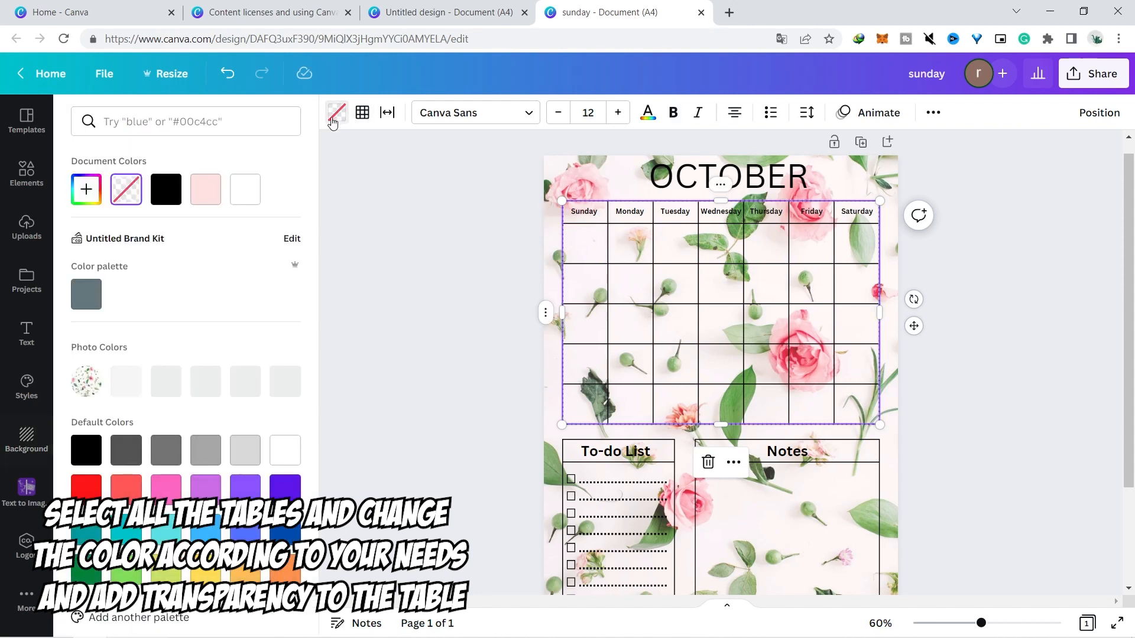
{"action": "left_click", "coordinate": [245, 189]}
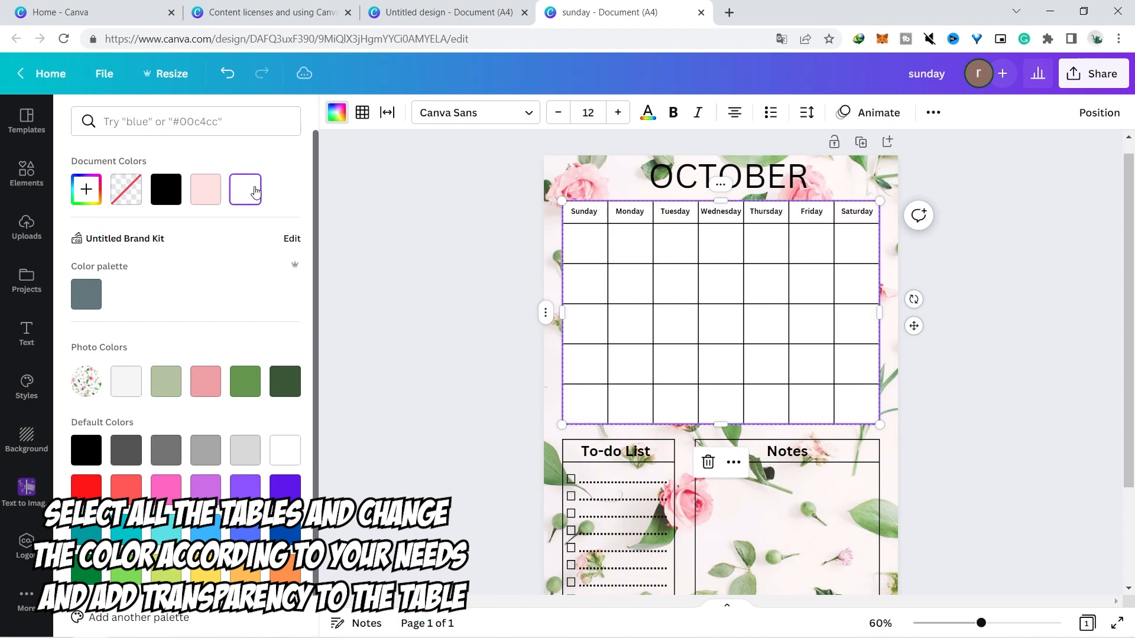
Make the calendar grid translucent and give the To-do List and Notes boxes a similar translucent white fill, with the To-do List's transparency at 65
{"action": "left_click", "coordinate": [932, 113]}
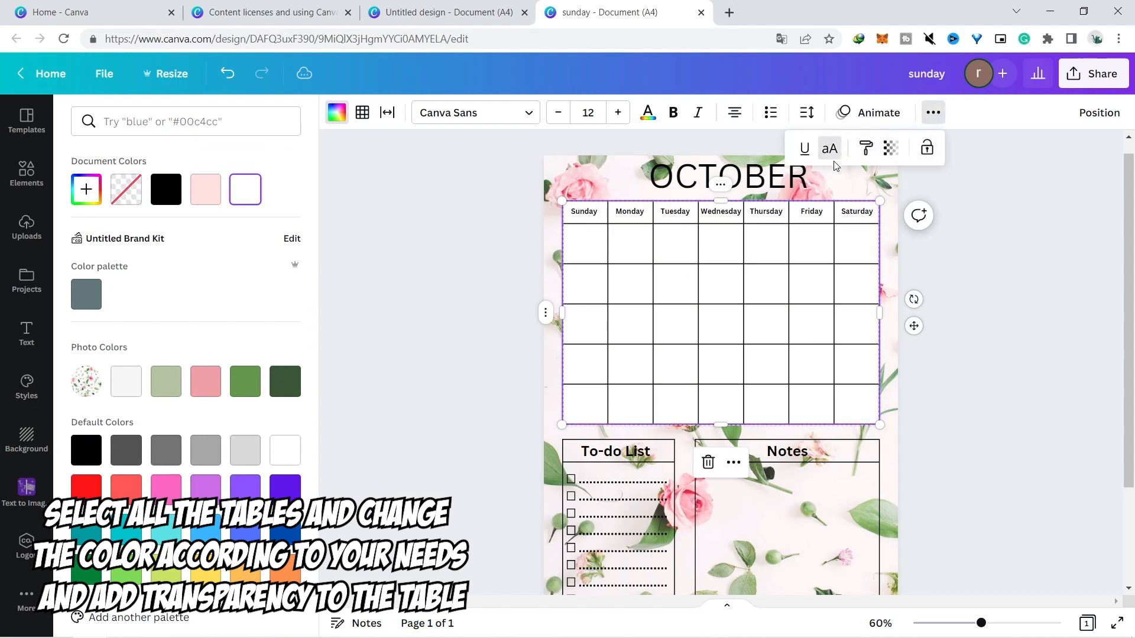
{"action": "left_click", "coordinate": [891, 150]}
{"action": "left_click_drag", "start_coordinate": [882, 212], "coordinate": [849, 208]}
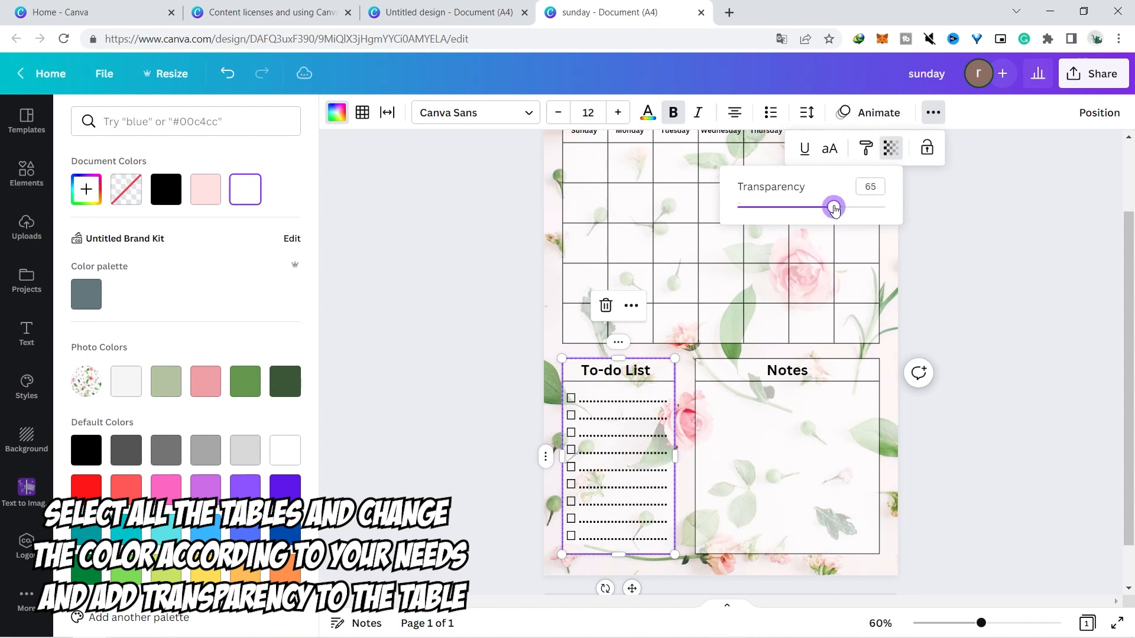
{"action": "left_click", "coordinate": [986, 272]}
{"action": "left_click_drag", "start_coordinate": [1128, 348], "coordinate": [1134, 291]}
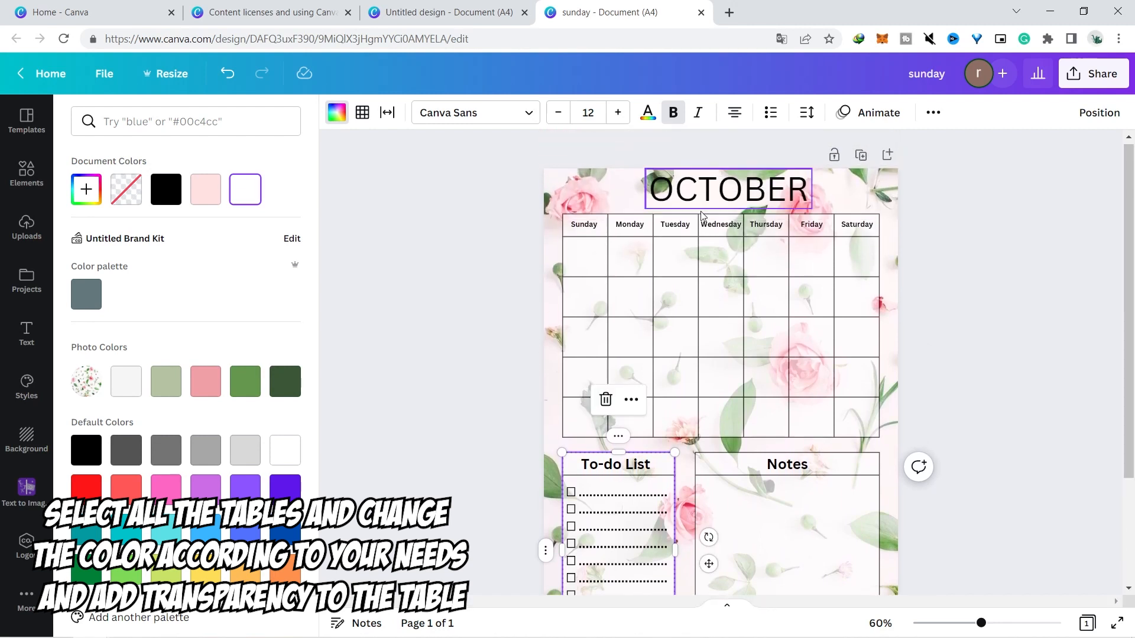
{"action": "scroll", "coordinate": [1123, 370], "scroll_direction": "down", "scroll_amount": 2}
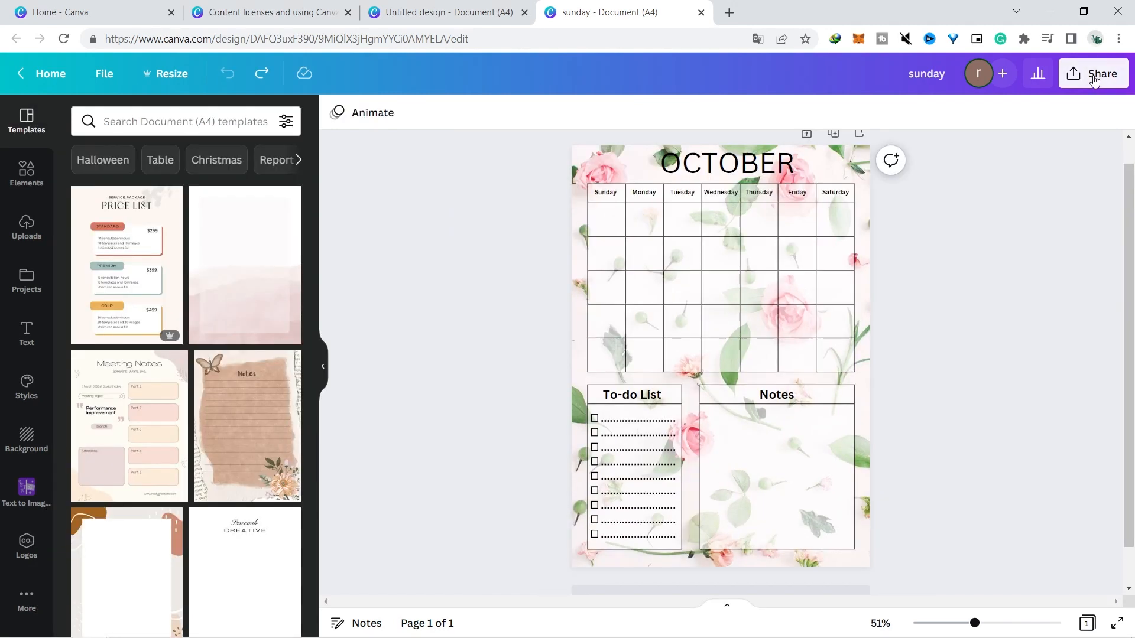
Open the design's download settings, choose PDF Print as the file type and show the color profile choices
{"action": "left_click", "coordinate": [1092, 73]}
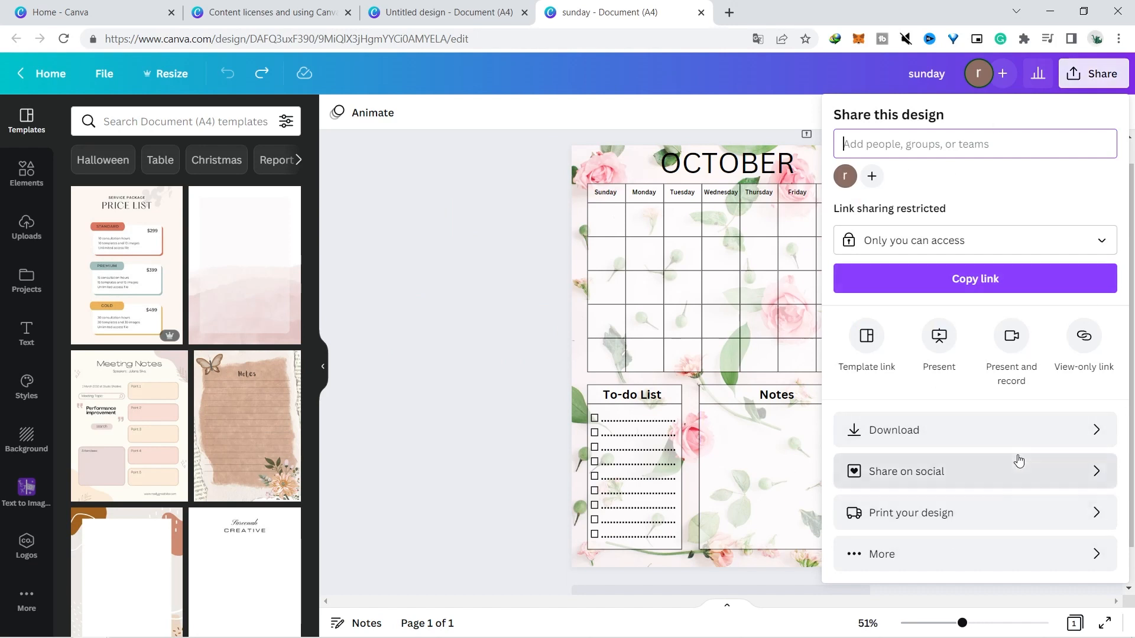
{"action": "left_click", "coordinate": [1052, 431]}
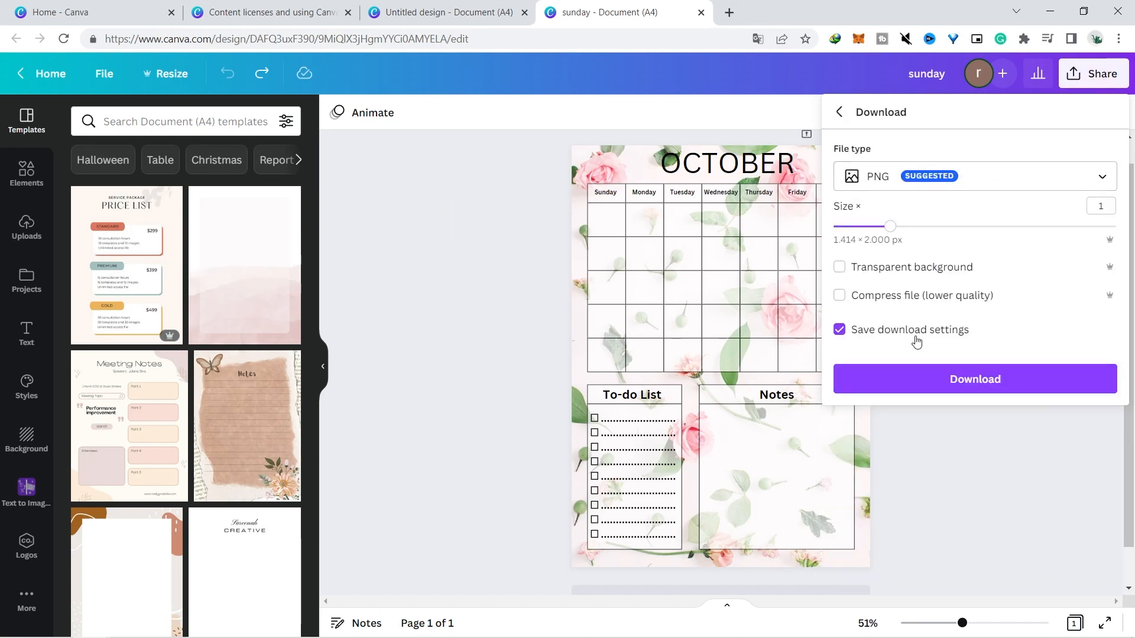
{"action": "left_click", "coordinate": [1038, 188]}
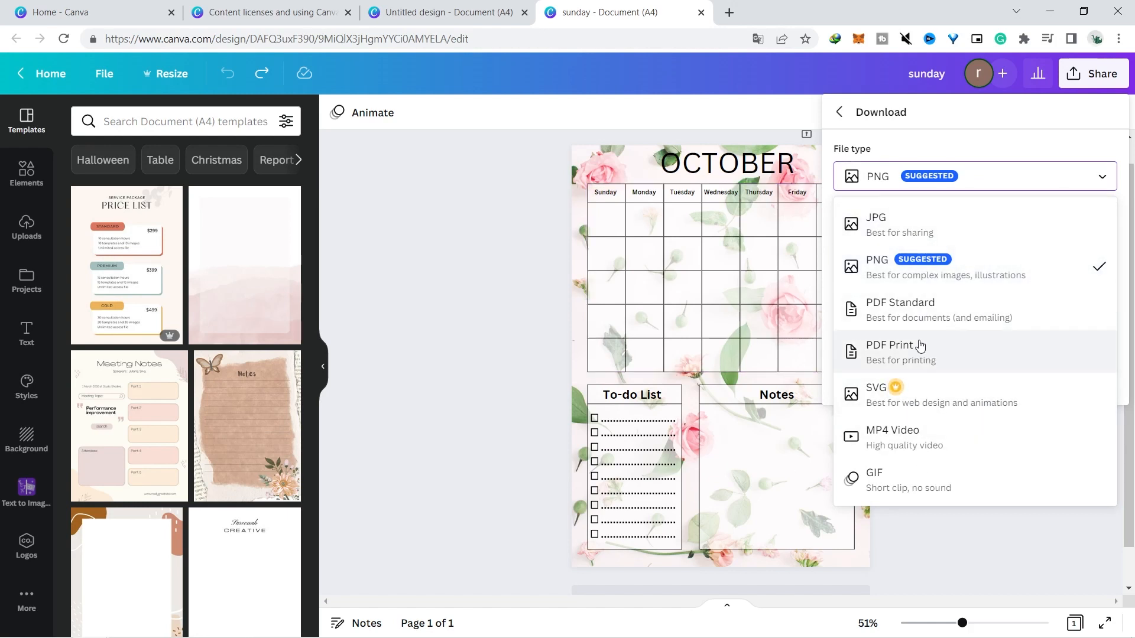
{"action": "left_click", "coordinate": [926, 305]}
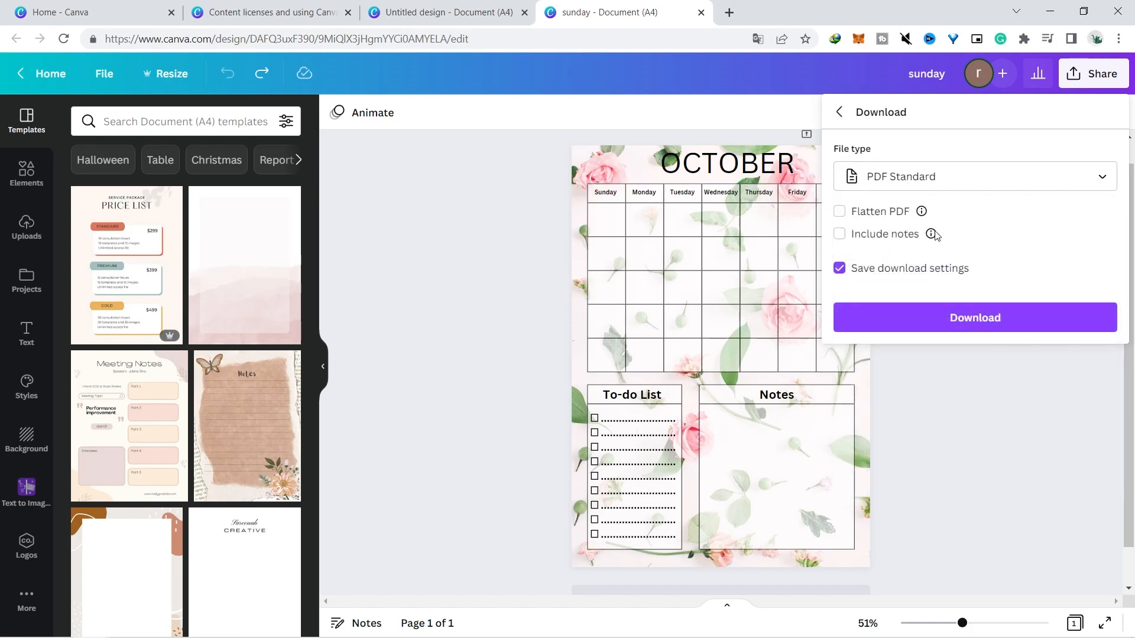
{"action": "left_click", "coordinate": [923, 188]}
{"action": "left_click", "coordinate": [902, 349]}
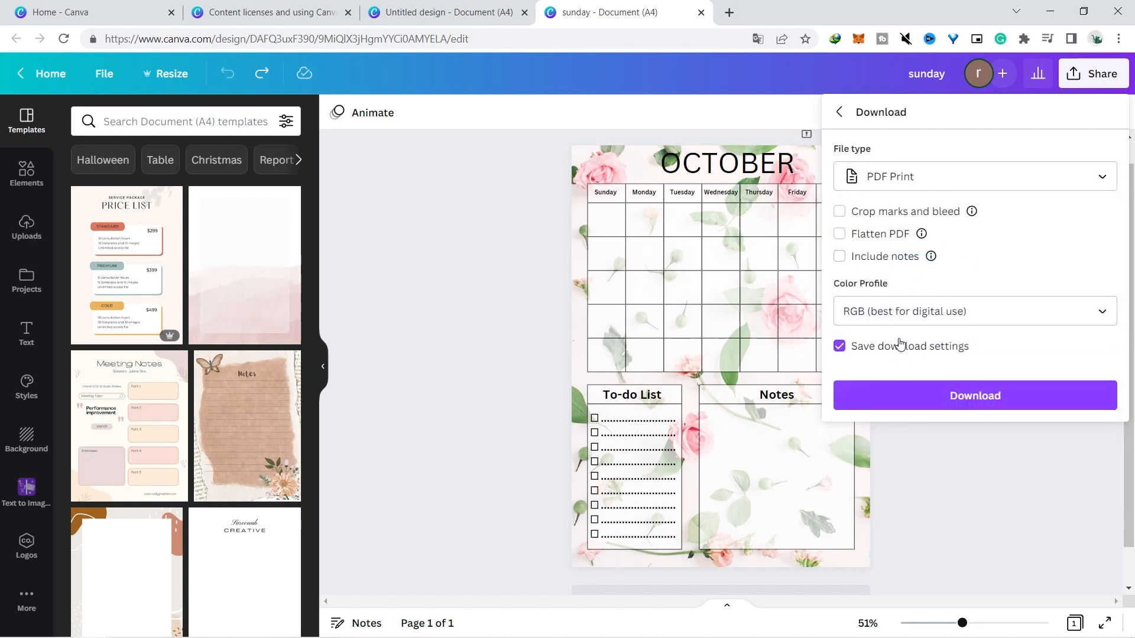
{"action": "left_click", "coordinate": [913, 314]}
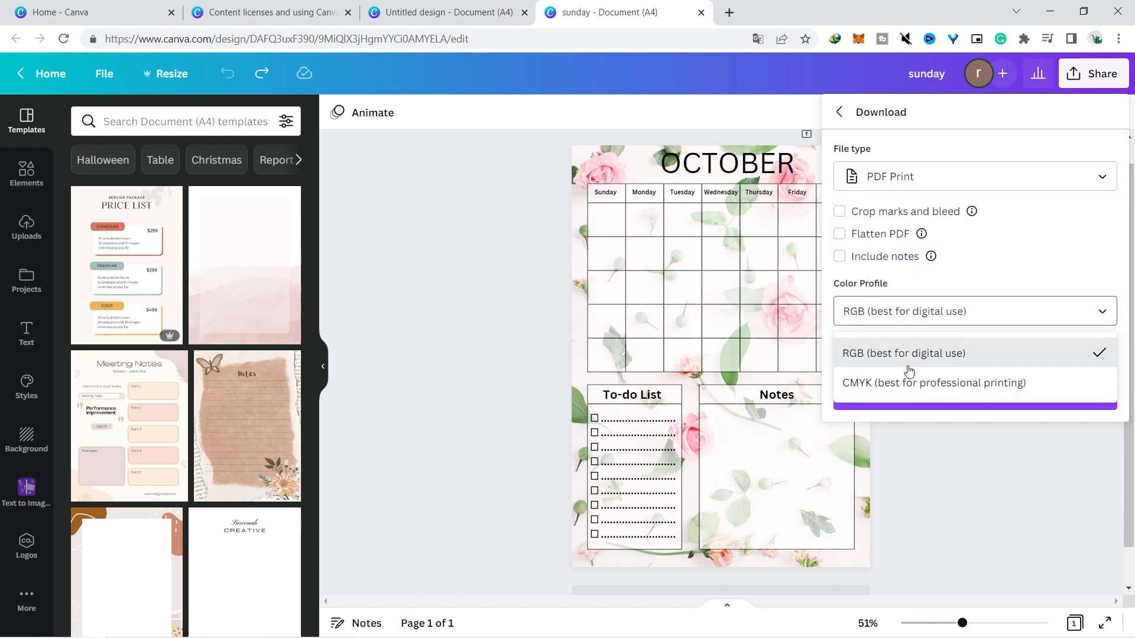